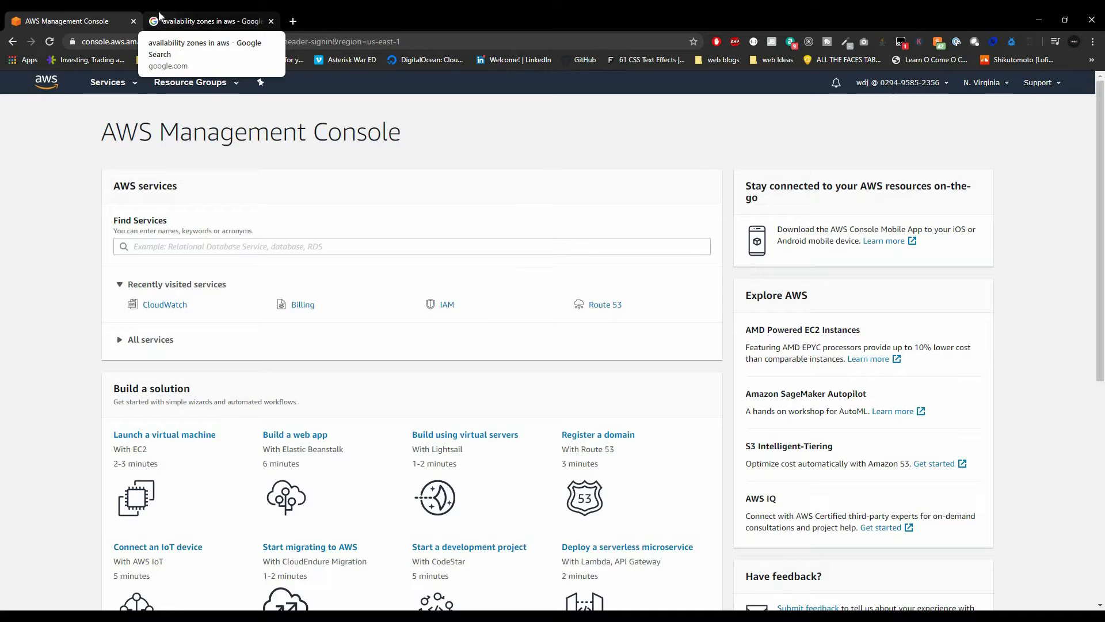
# Go to the EC2 service and start the wizard for launching a new instance
pyautogui.middleClick(160, 16)
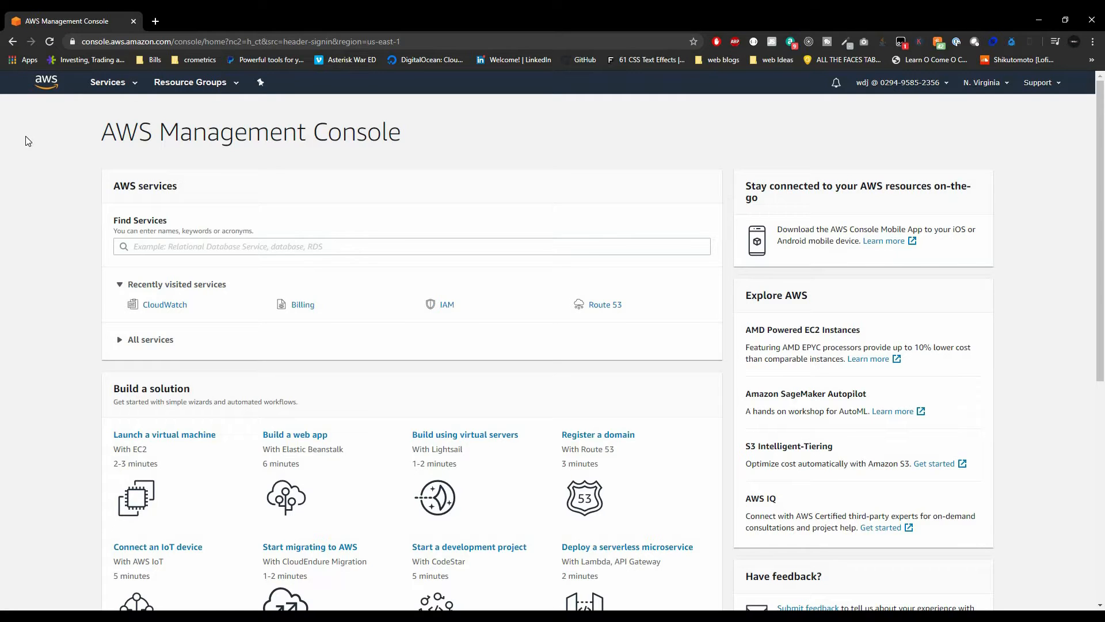
pyautogui.click(120, 87)
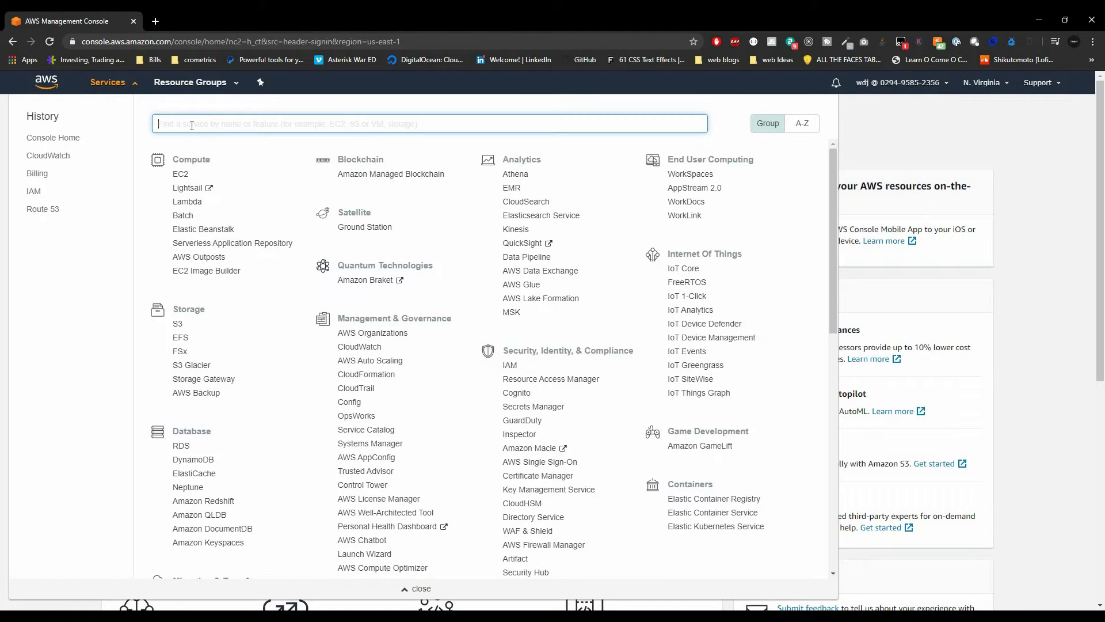
pyautogui.write('ec2')
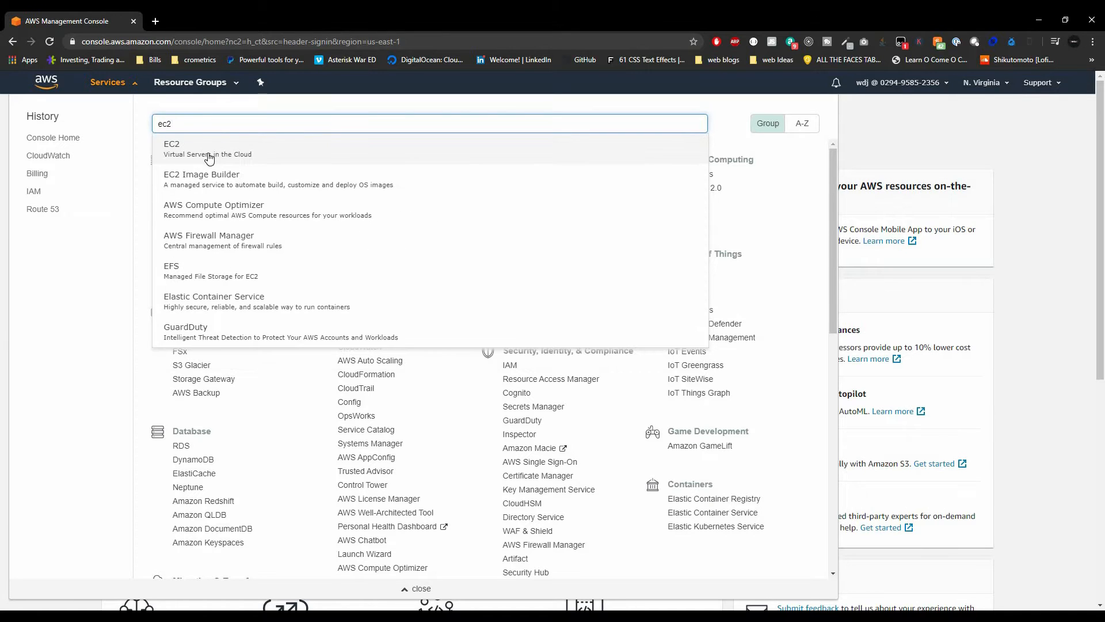
pyautogui.click(209, 158)
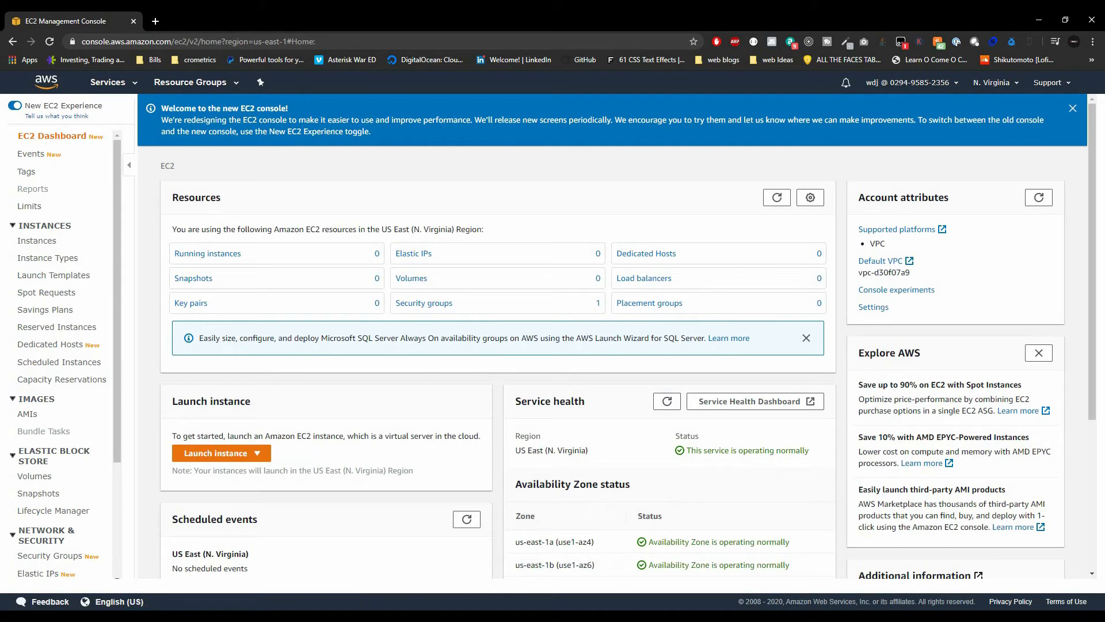
pyautogui.click(223, 454)
pyautogui.click(225, 476)
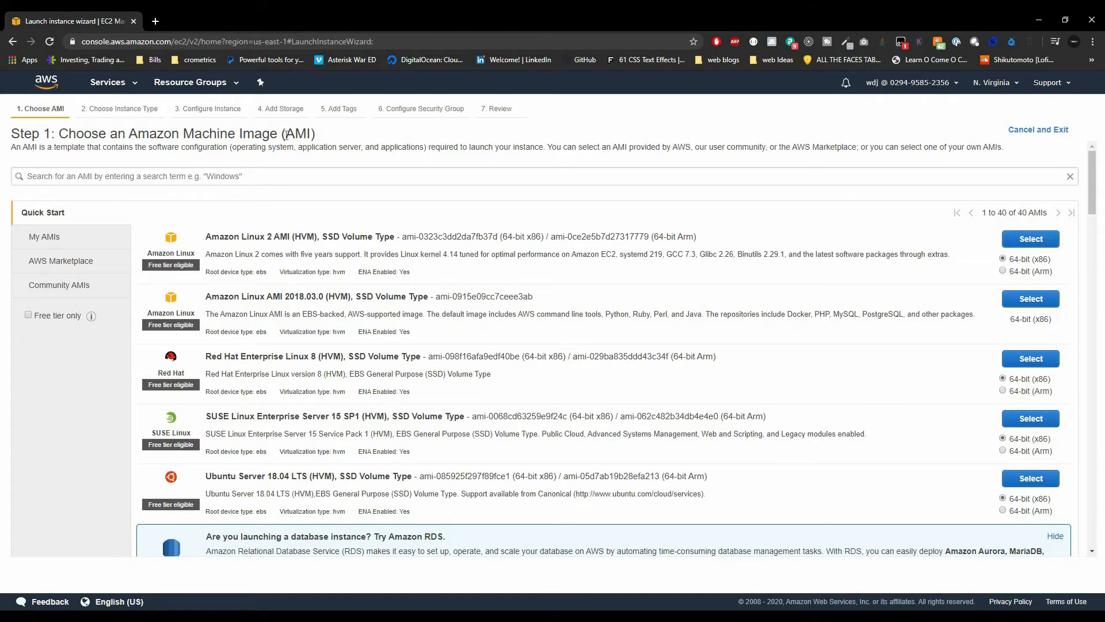
# Choose the 64-bit (x86) Ubuntu Server 18.04 LTS (HVM), SSD Volume Type image for the new instance
pyautogui.doubleClick(307, 134)
pyautogui.click(312, 137)
pyautogui.scroll(-5, 223, 291)
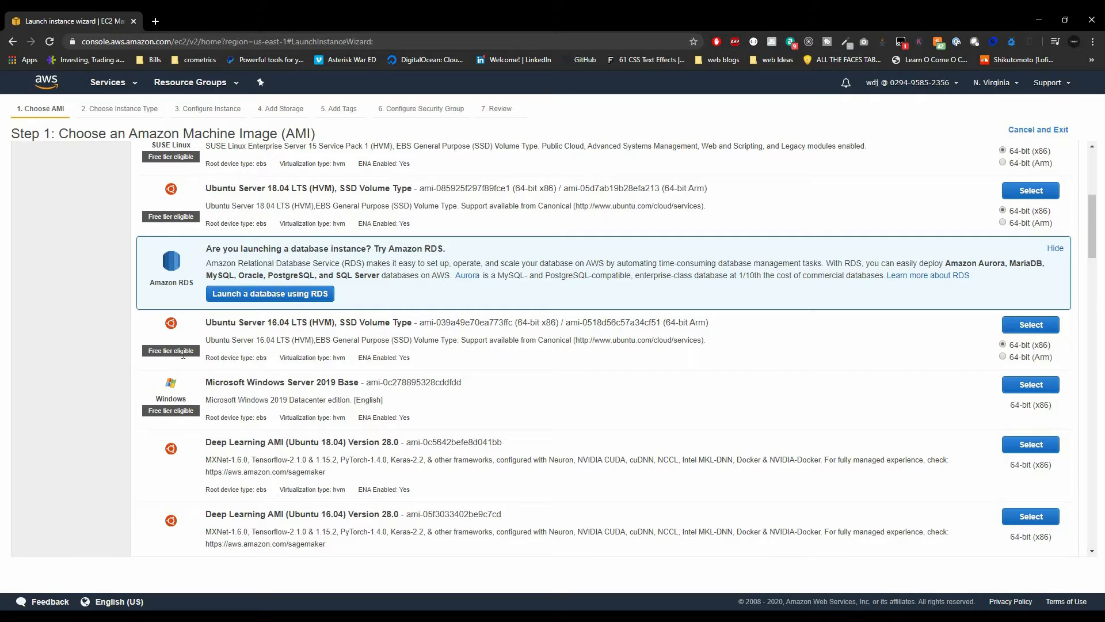
pyautogui.scroll(-1, 190, 357)
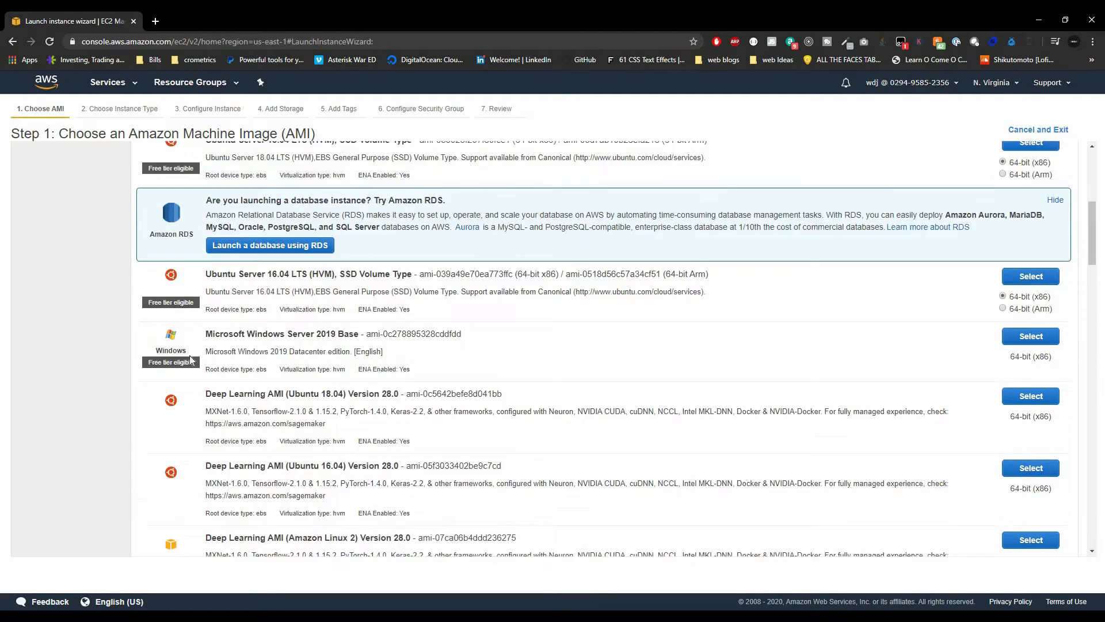
pyautogui.scroll(6, 178, 379)
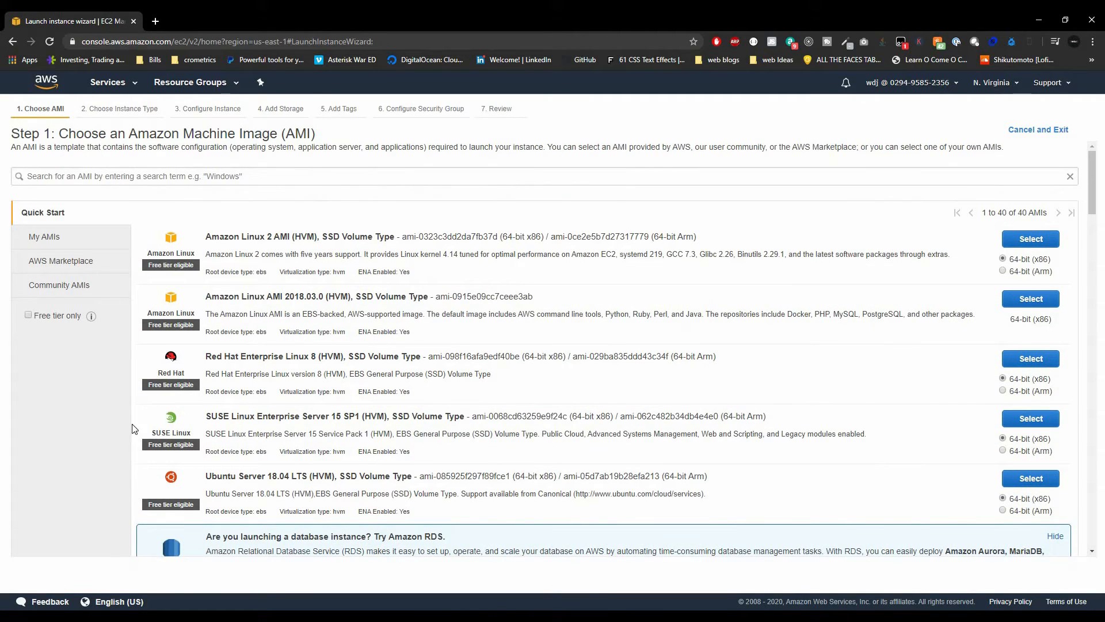
pyautogui.scroll(-5, 95, 426)
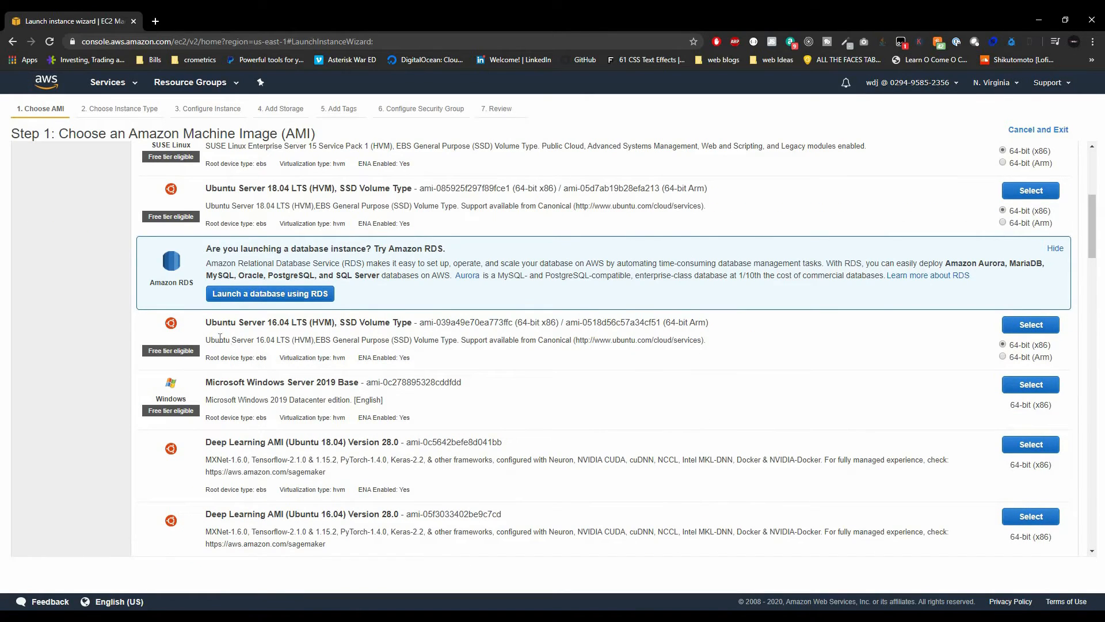
pyautogui.scroll(2, 288, 282)
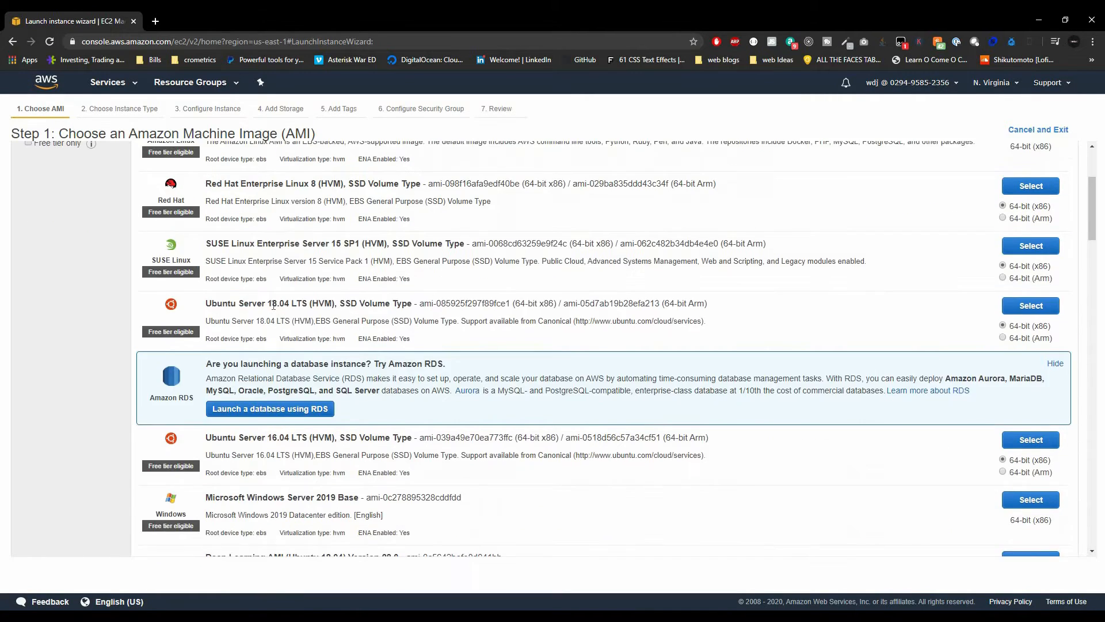
pyautogui.moveTo(302, 303); pyautogui.dragTo(272, 303)
pyautogui.click(1036, 307)
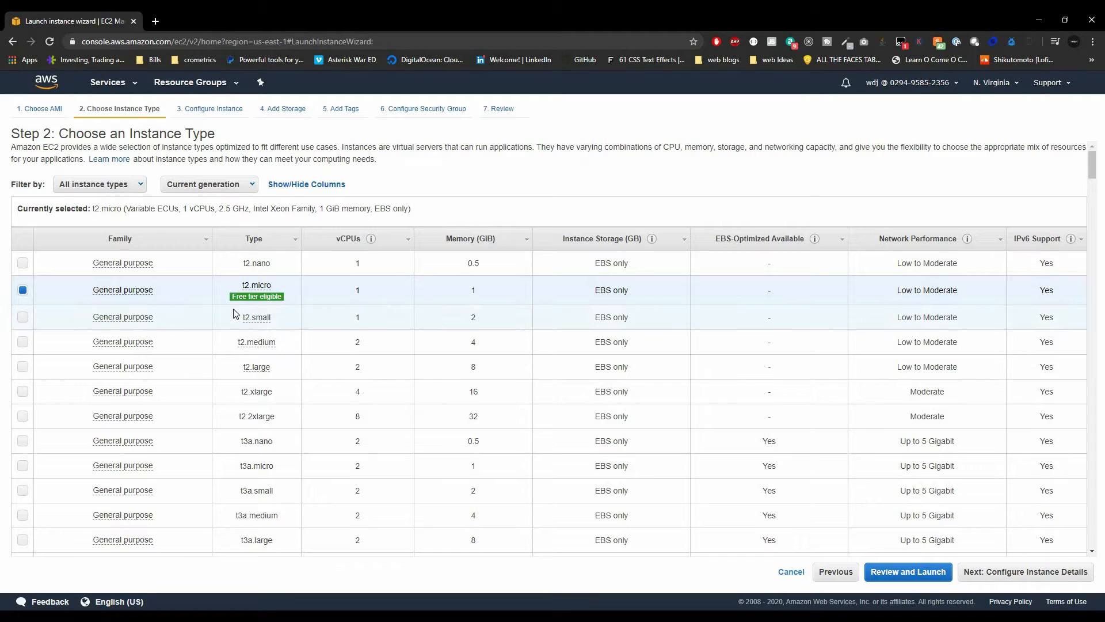
# Keep the free tier eligible t2.micro instance type and go straight to the launch review
pyautogui.moveTo(251, 287)
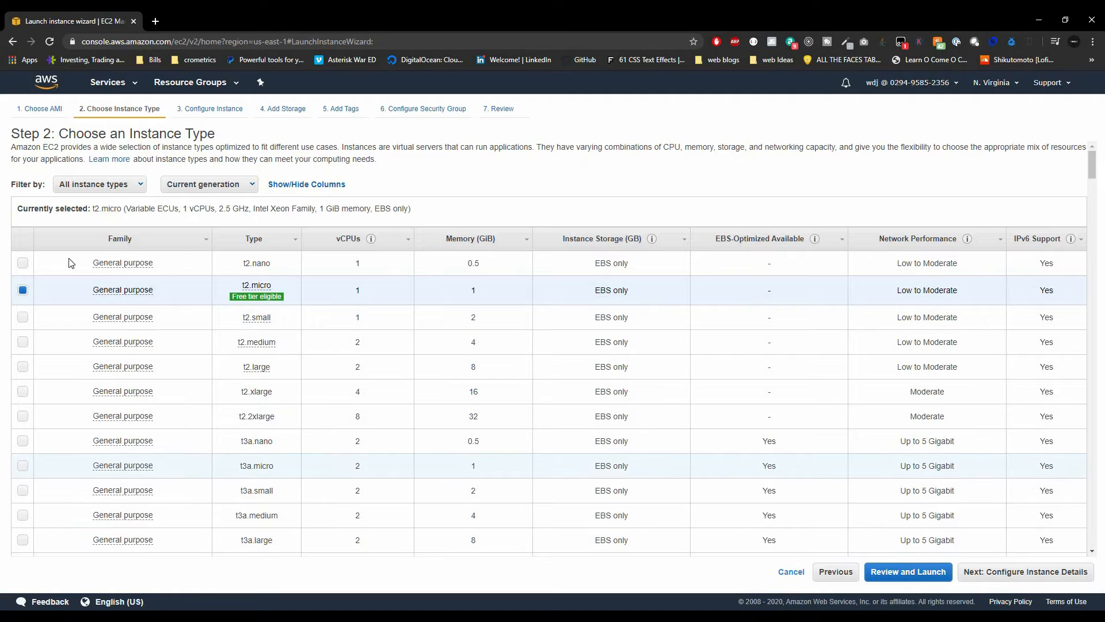
pyautogui.moveTo(291, 304)
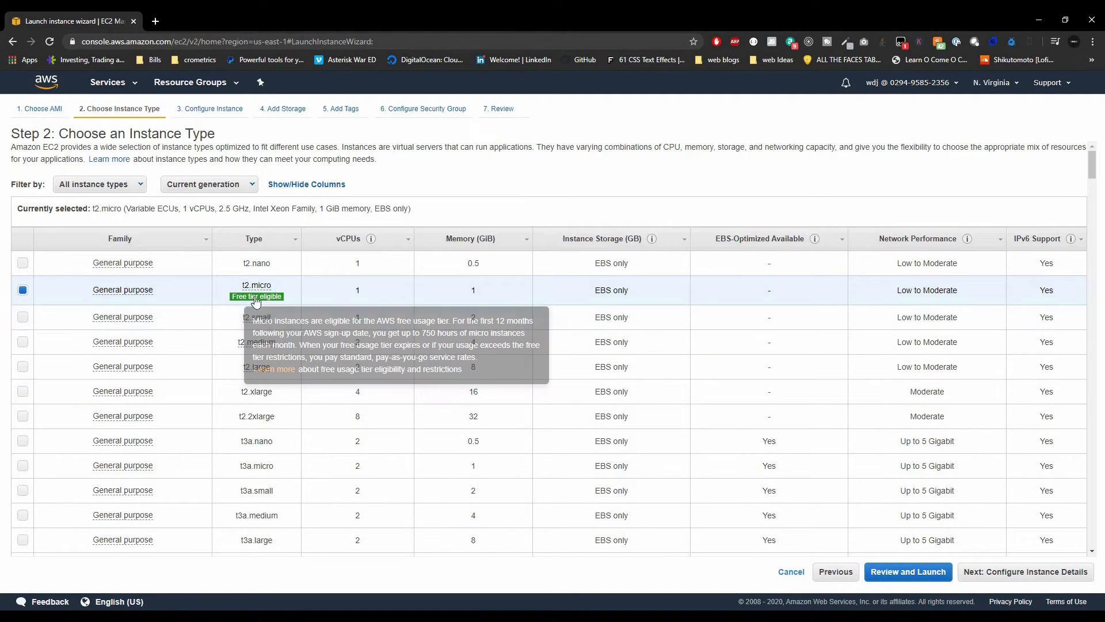
pyautogui.click(894, 573)
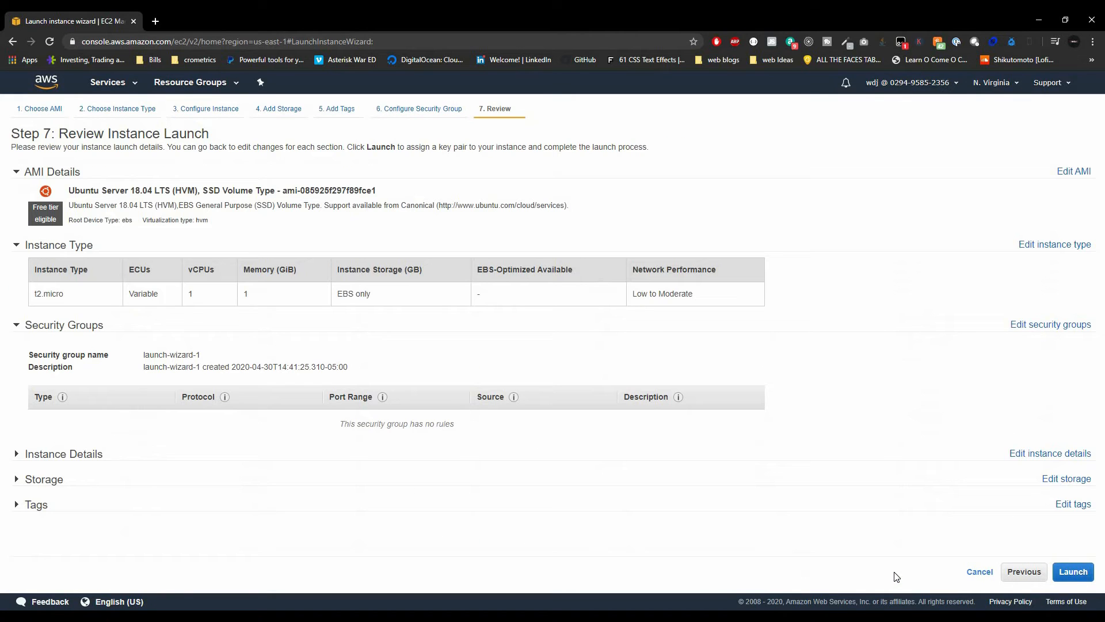
# Proceed to launch, create a new key pair named awsDemo, and save awsDemo.pem in the Downloads folder
pyautogui.click(1085, 571)
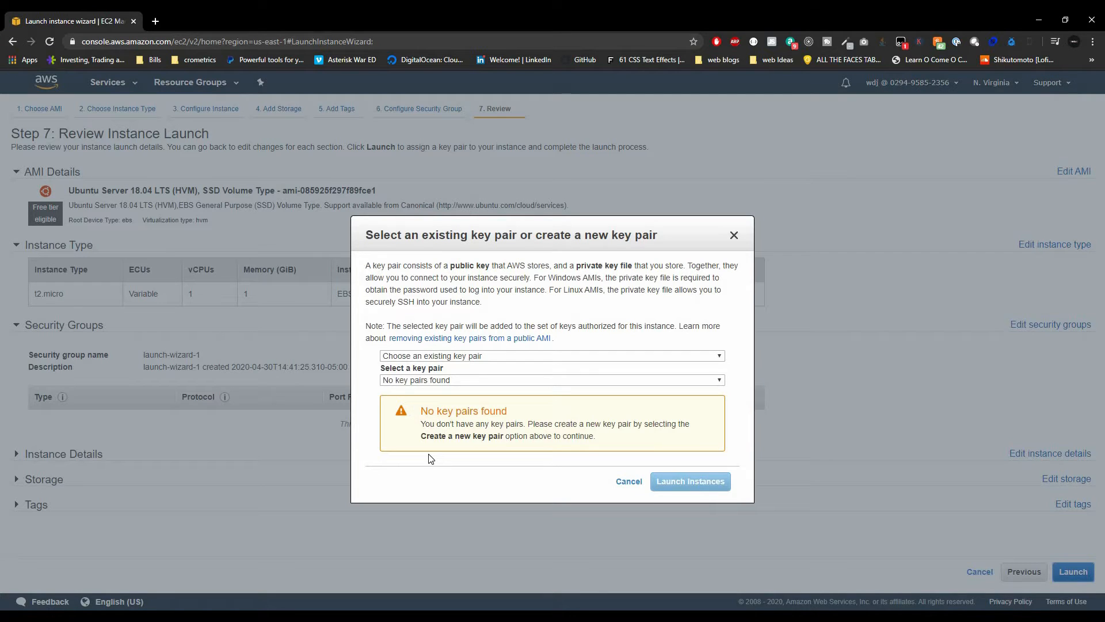
pyautogui.click(492, 357)
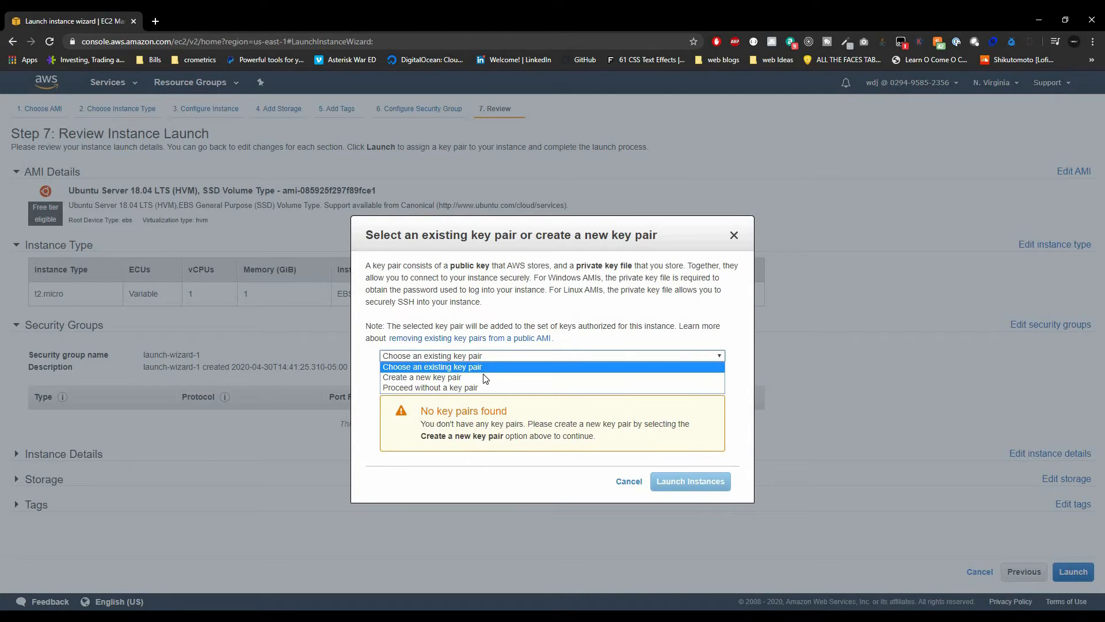
pyautogui.click(484, 377)
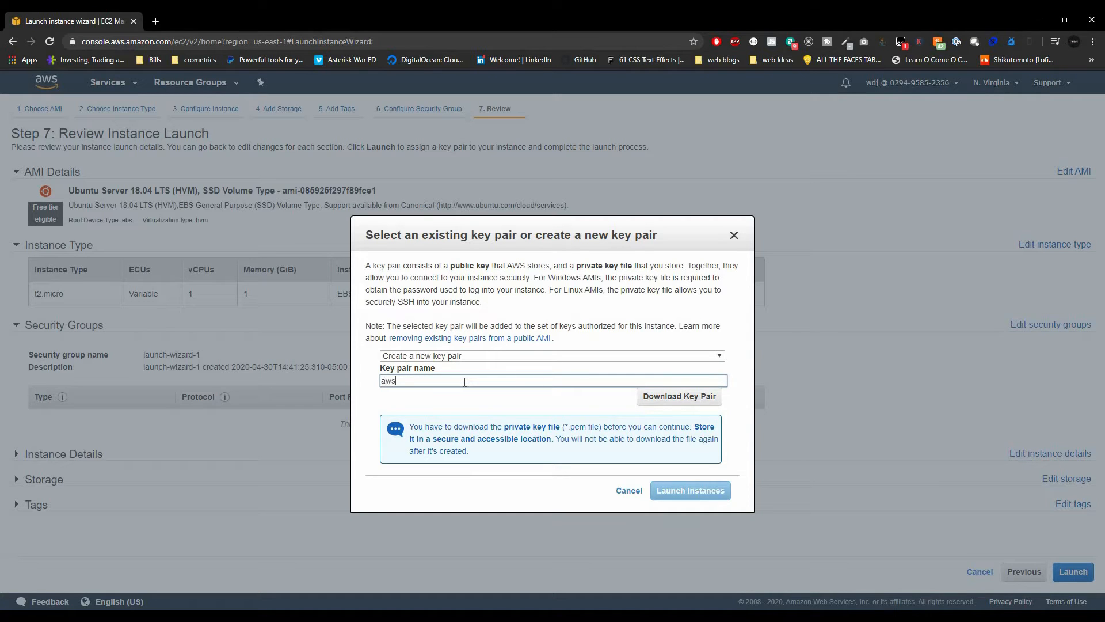
pyautogui.write('awsDemo')
pyautogui.click(663, 406)
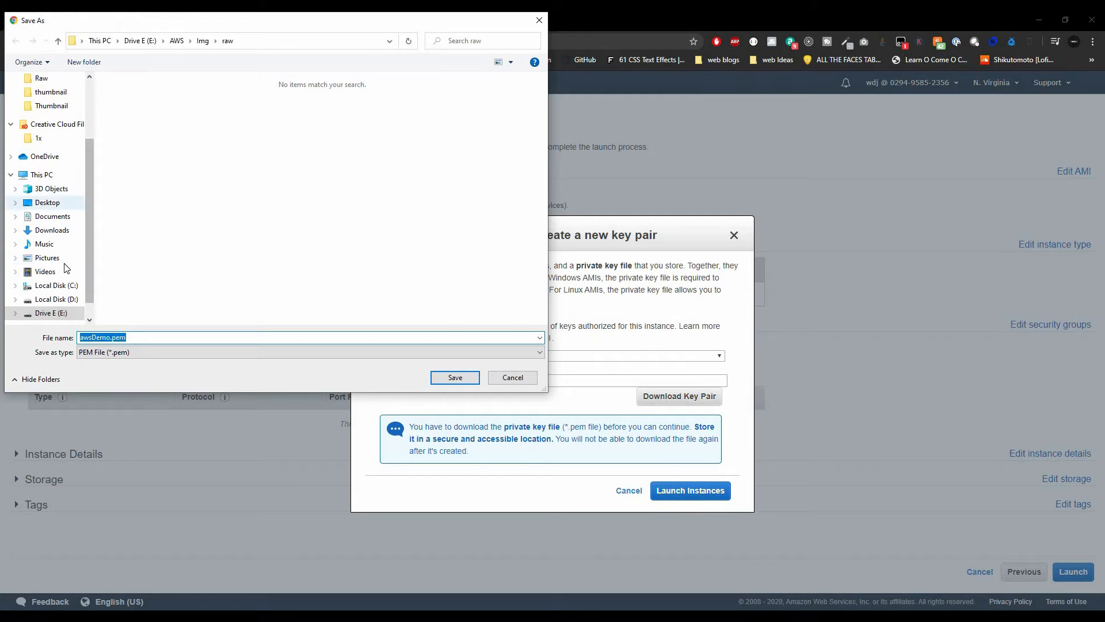
pyautogui.click(55, 230)
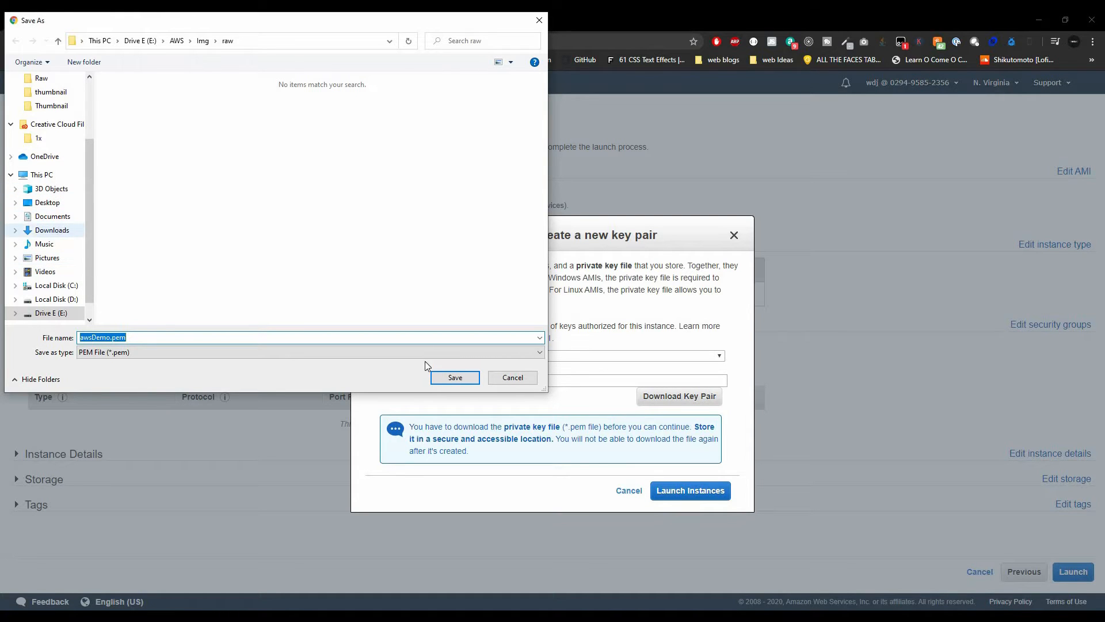
pyautogui.click(455, 377)
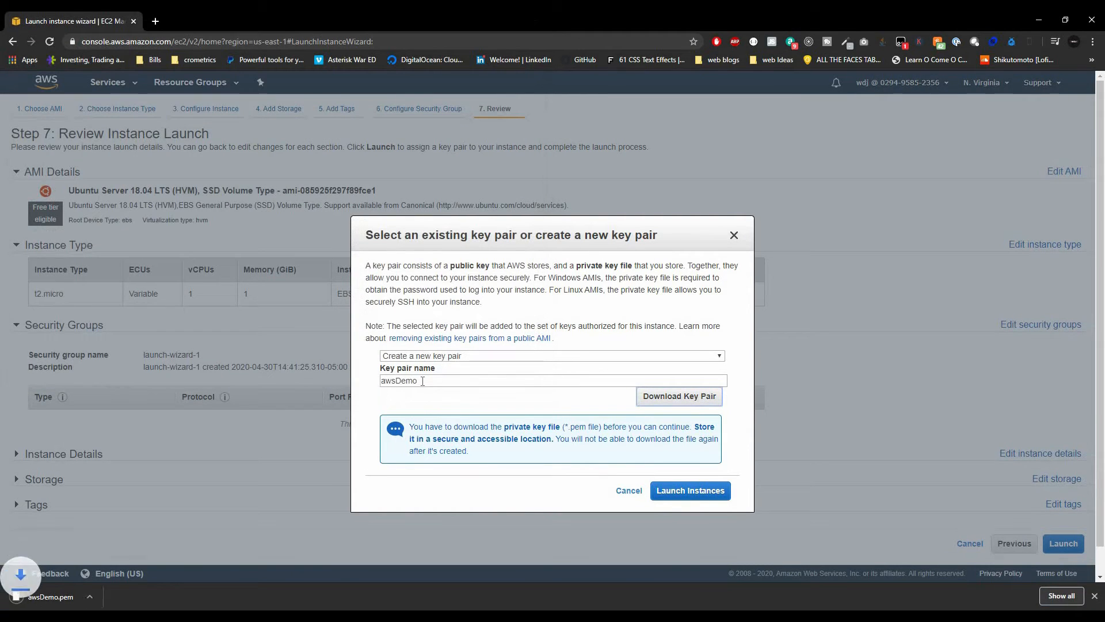
# Launch the instance and name it webserver1 in the instances list
pyautogui.click(672, 494)
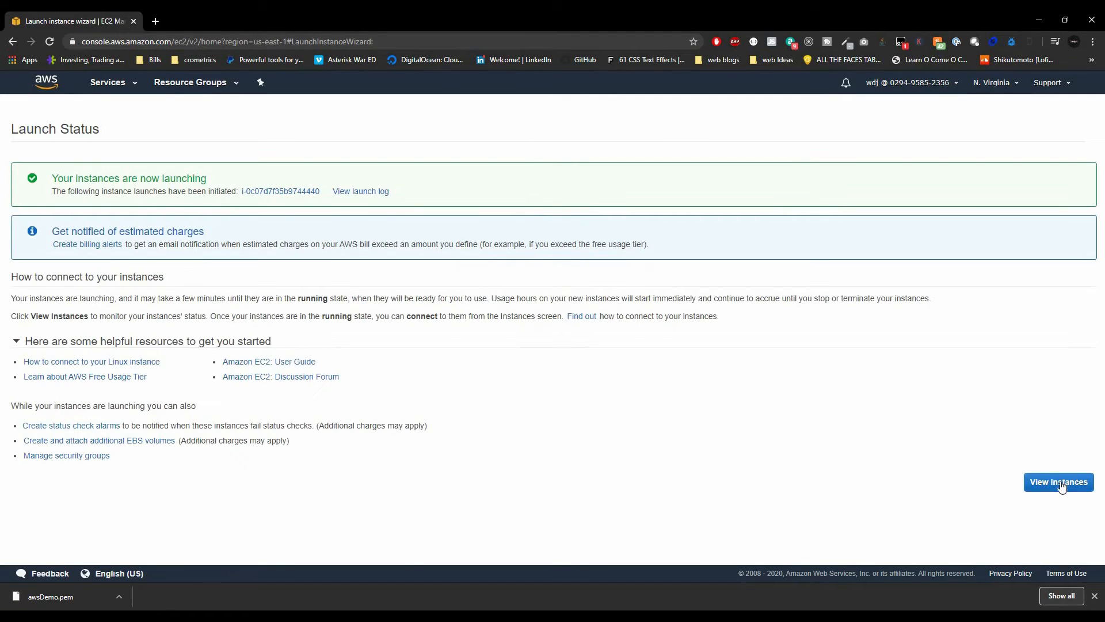
pyautogui.click(1060, 485)
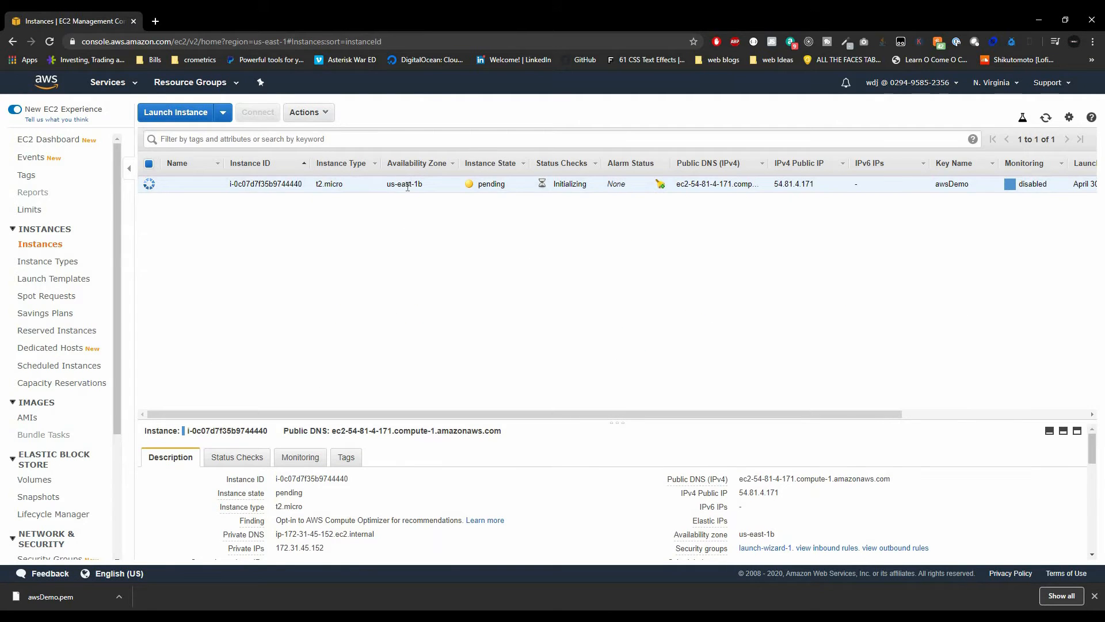
pyautogui.click(212, 186)
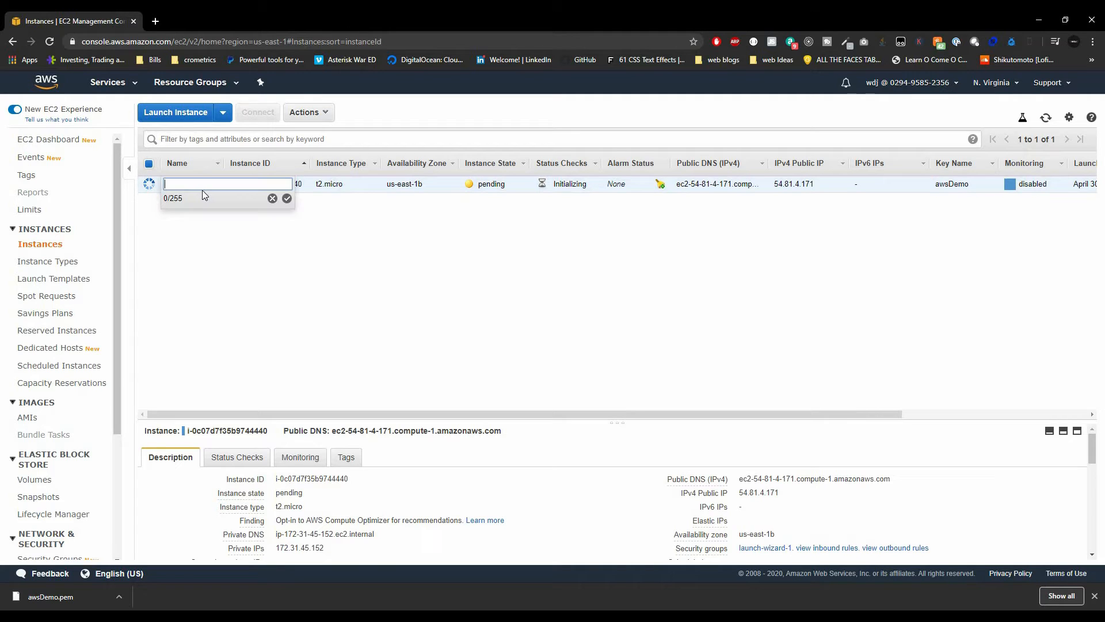
pyautogui.write('webserver1')
pyautogui.press('Return')
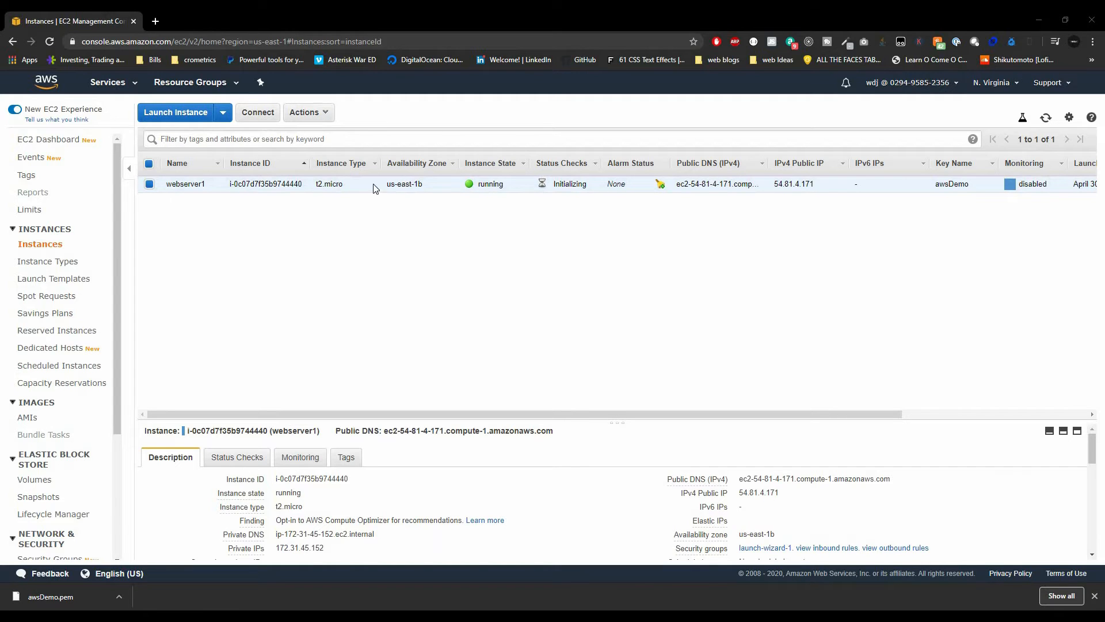
# Show the connection instructions for webserver1 and open a Git Bash terminal in the Desktop folder
pyautogui.click(274, 112)
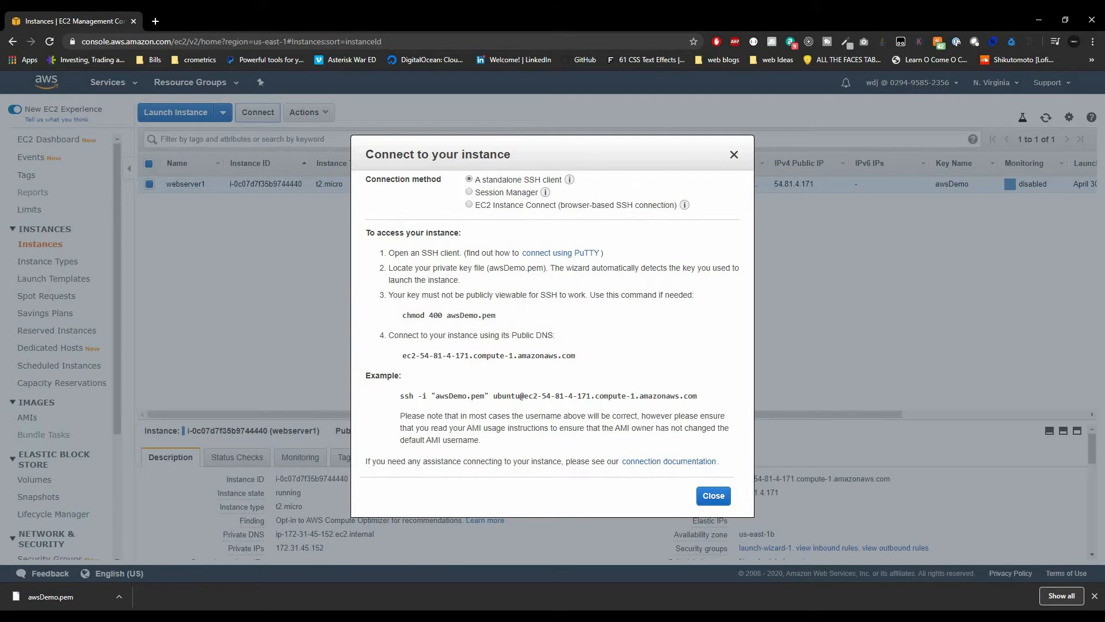
pyautogui.click(126, 615)
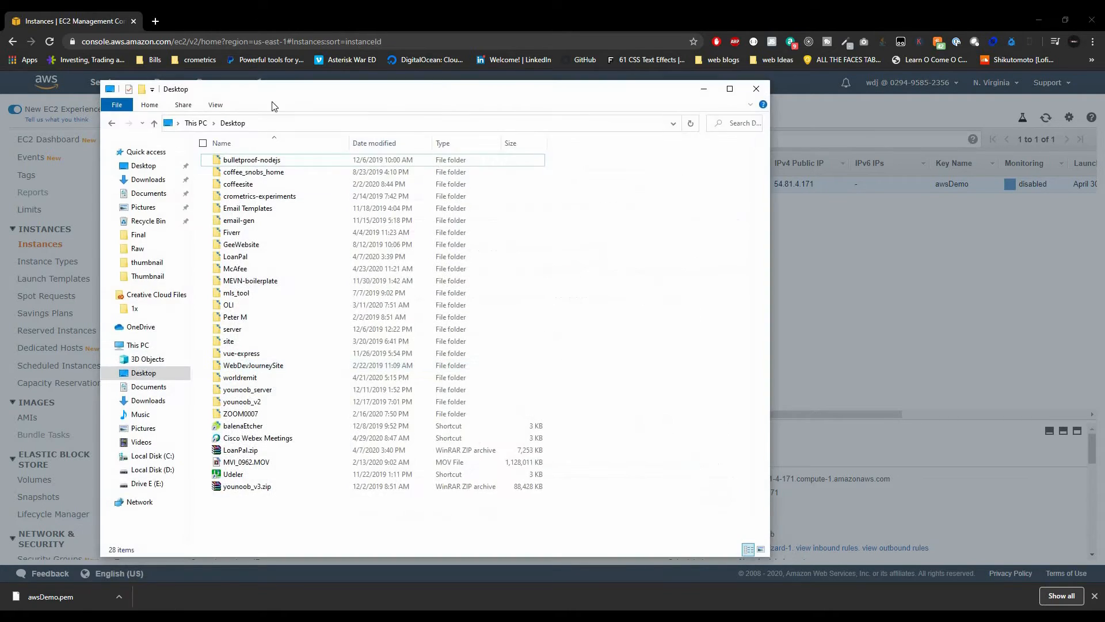
pyautogui.moveTo(273, 101); pyautogui.dragTo(0, 110)
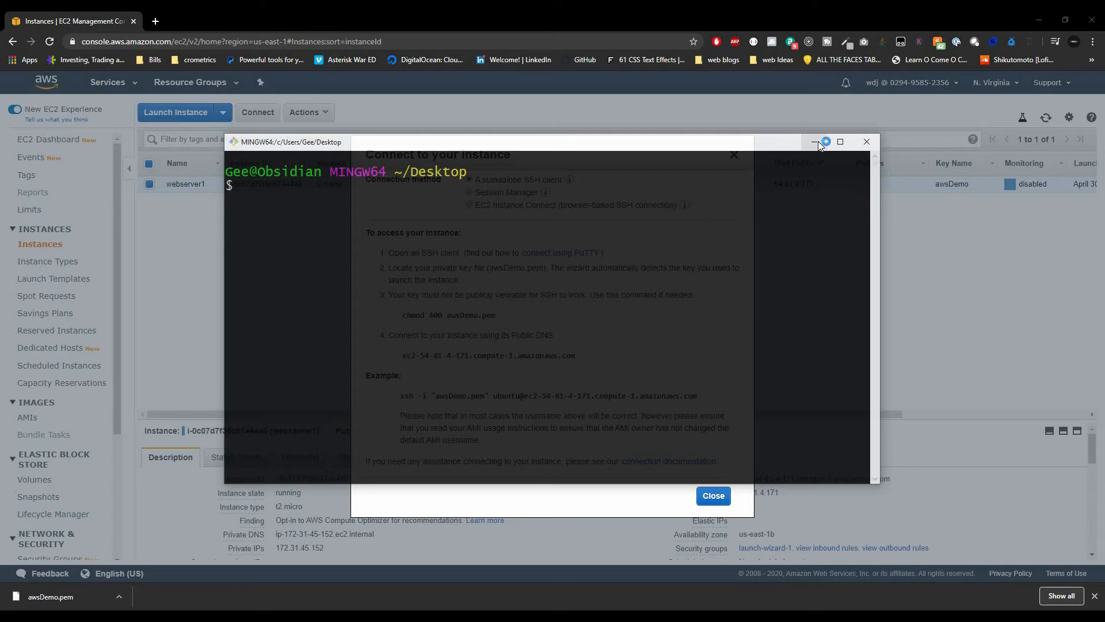
pyautogui.click(817, 142)
pyautogui.write('Dow')
pyautogui.press('BackSpace')
pyautogui.press('BackSpace')
pyautogui.press('BackSpace')
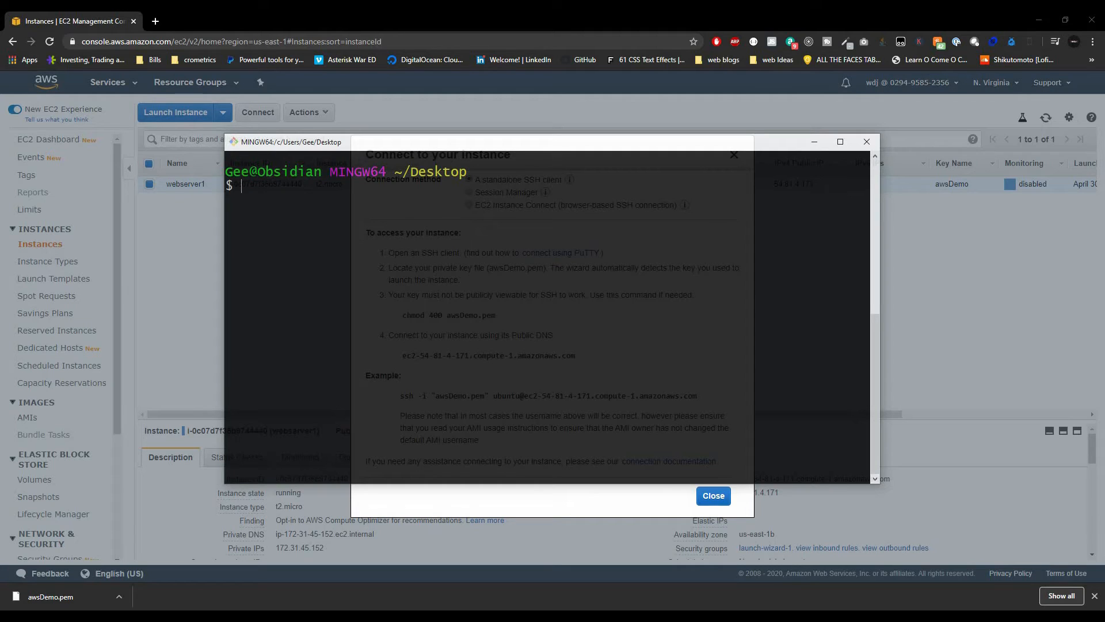
# Move awsDemo.pem from ~/Downloads into the ~/.ssh/ folder with the mv command
pyautogui.write('mv ~/Downl')
pyautogui.press('Tab')
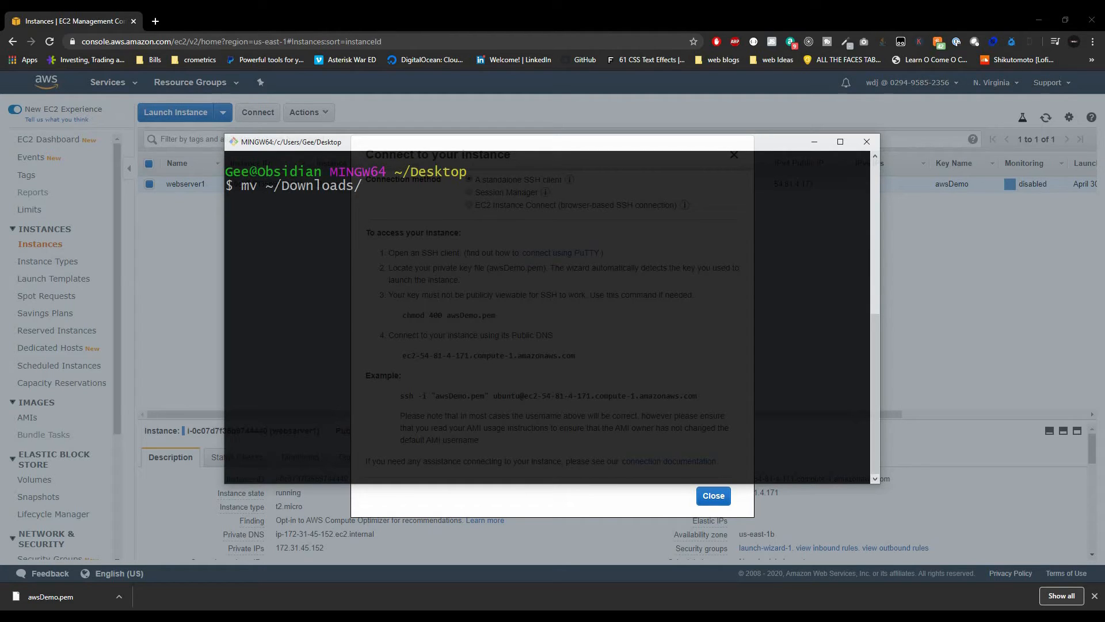
pyautogui.write('aws')
pyautogui.press('Tab')
pyautogui.press('Tab')
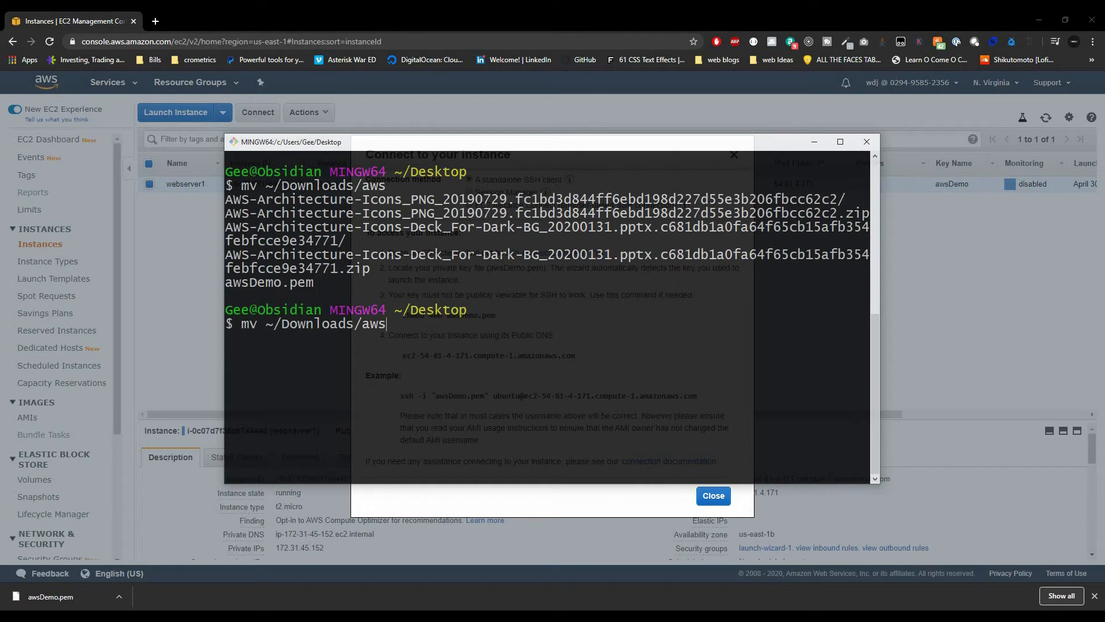
pyautogui.write('D')
pyautogui.press('Tab')
pyautogui.write('~/.ssh/')
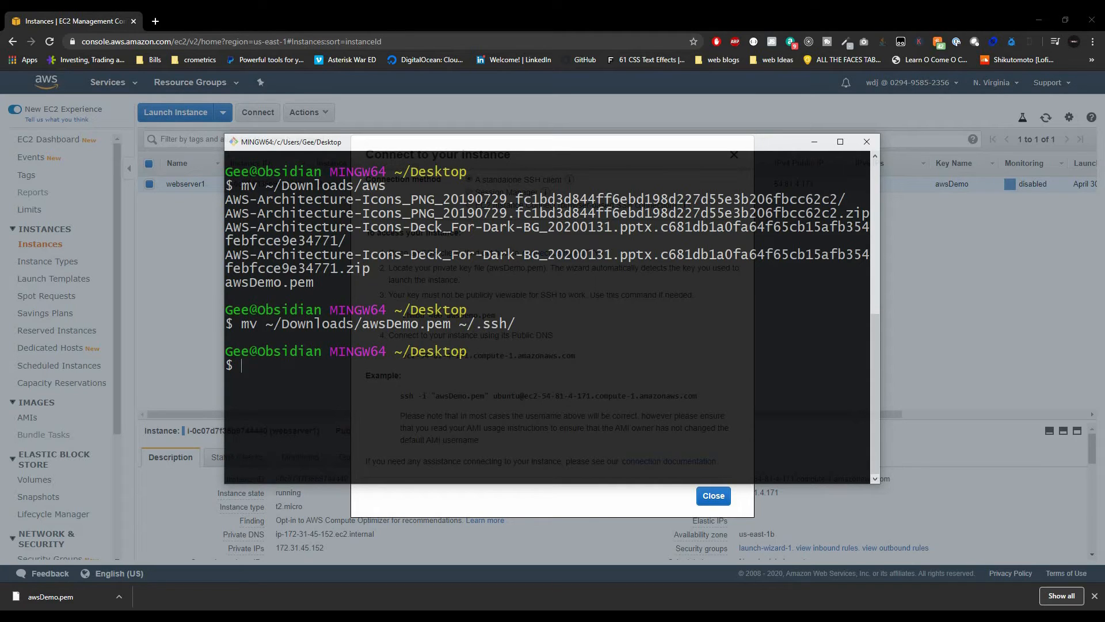
# List the contents of ~/.ssh/ to check for the key file, and return to the instance's connection instructions
pyautogui.write(';s')
pyautogui.press('BackSpace')
pyautogui.press('BackSpace')
pyautogui.write('ls ')
pyautogui.write('.ss')
pyautogui.press('BackSpace')
pyautogui.press('BackSpace')
pyautogui.press('BackSpace')
pyautogui.write('~/.ss')
pyautogui.press('BackSpace')
pyautogui.press('BackSpace')
pyautogui.press('BackSpace')
pyautogui.write('.ssh/')
pyautogui.press('Return')
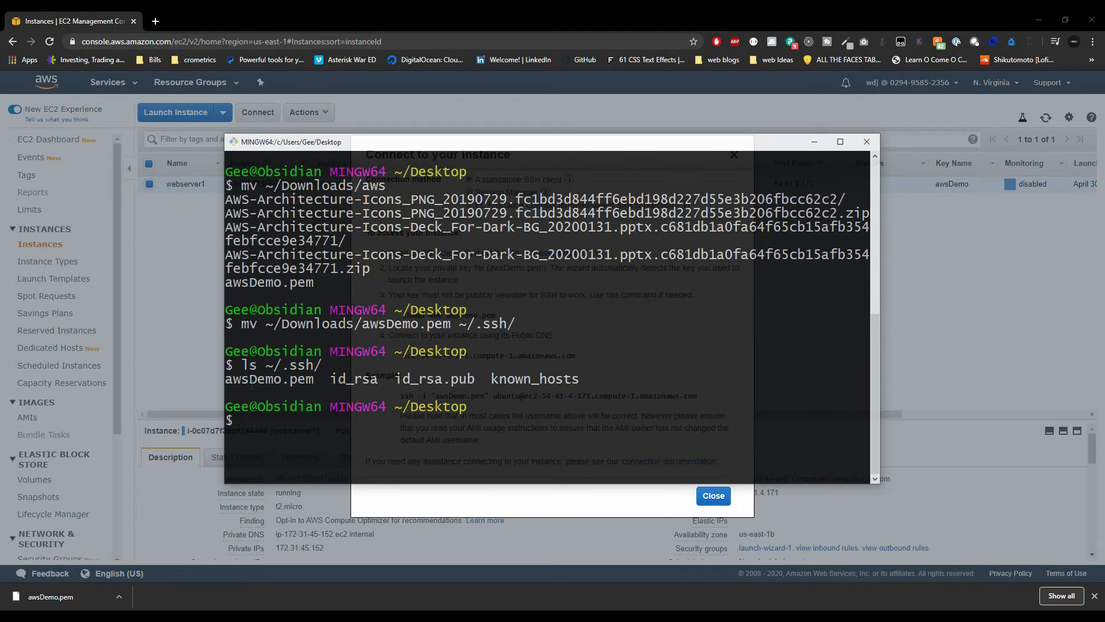
pyautogui.moveTo(248, 380); pyautogui.dragTo(298, 381)
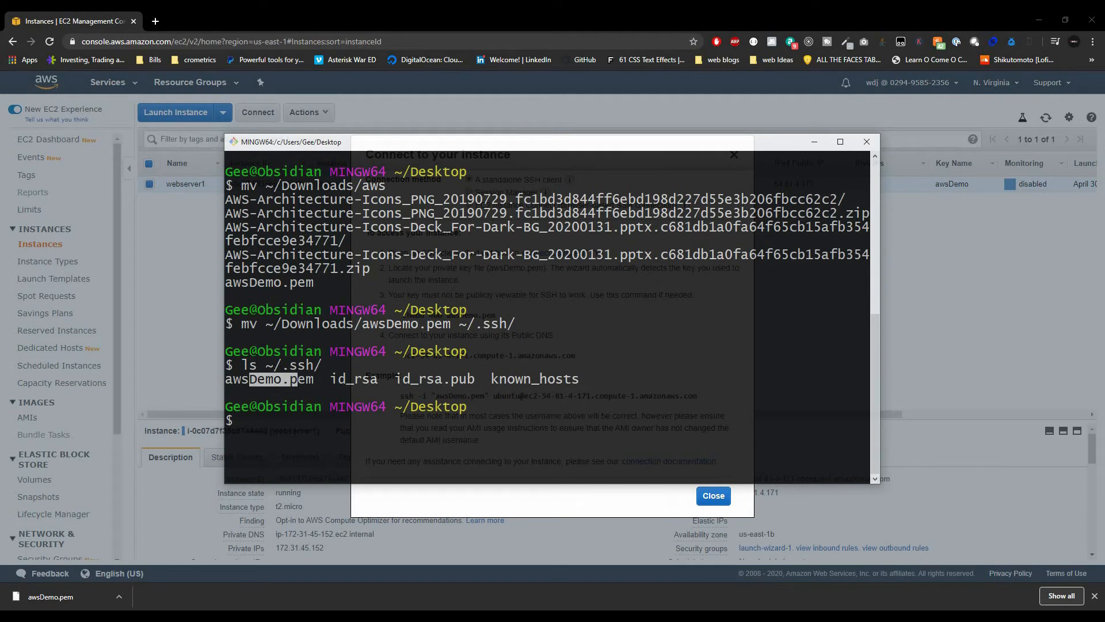
pyautogui.tripleClick(503, 430)
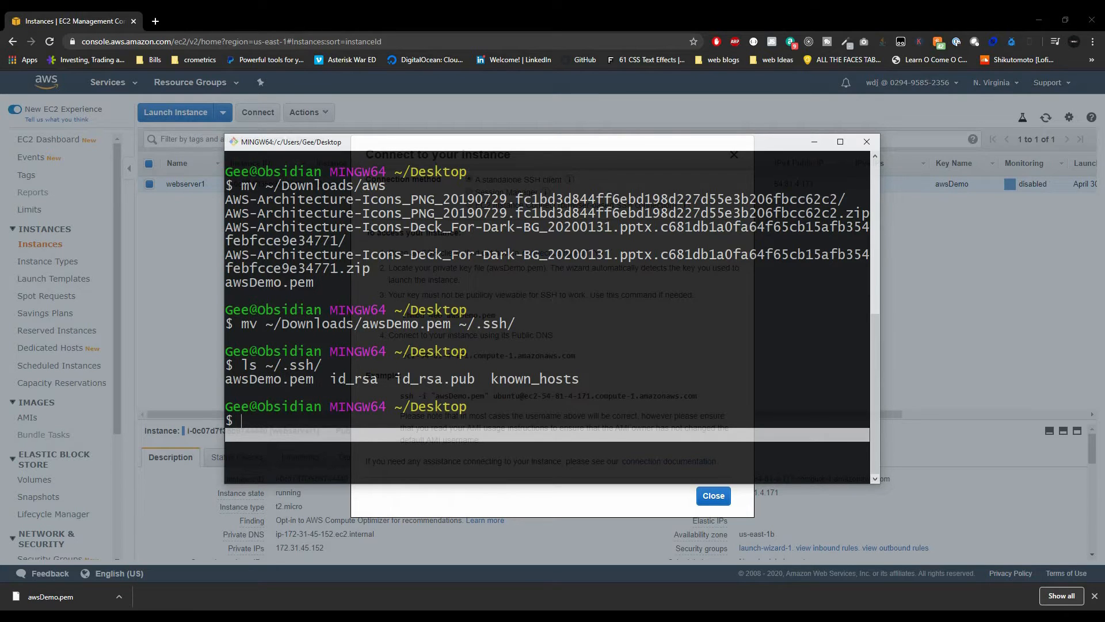
pyautogui.click(503, 432)
pyautogui.hotkey('alt', 'Tab')
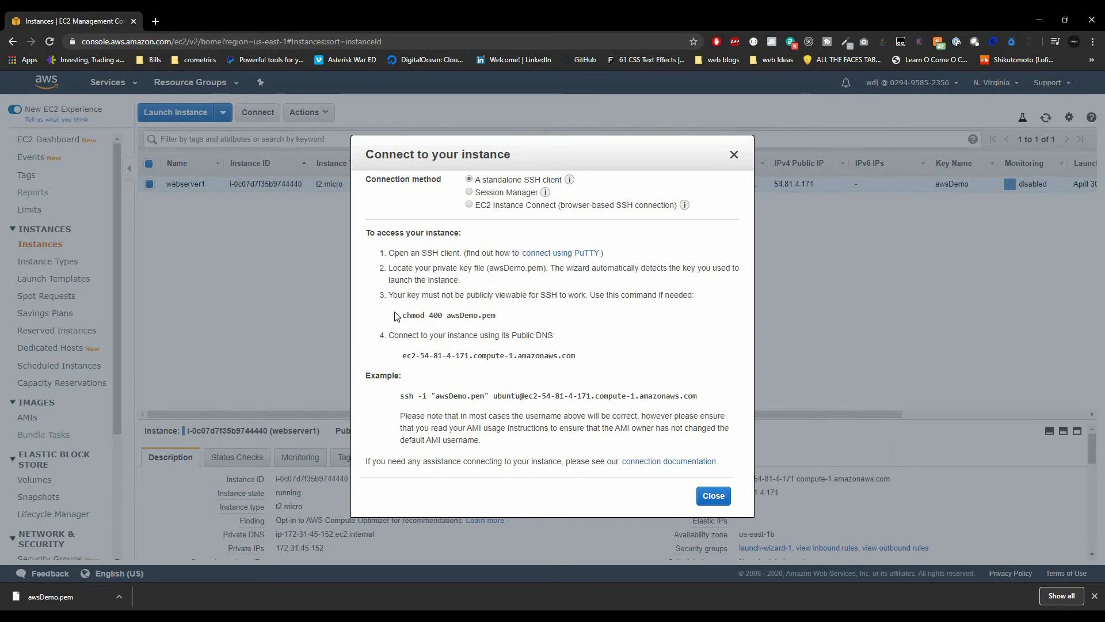
# Switch to the Git Bash terminal and restrict the key file's permissions with chmod 400 ~/.ssh/awsDemo.pem
pyautogui.moveTo(402, 315); pyautogui.dragTo(470, 316)
pyautogui.hotkey('alt', 'Tab')
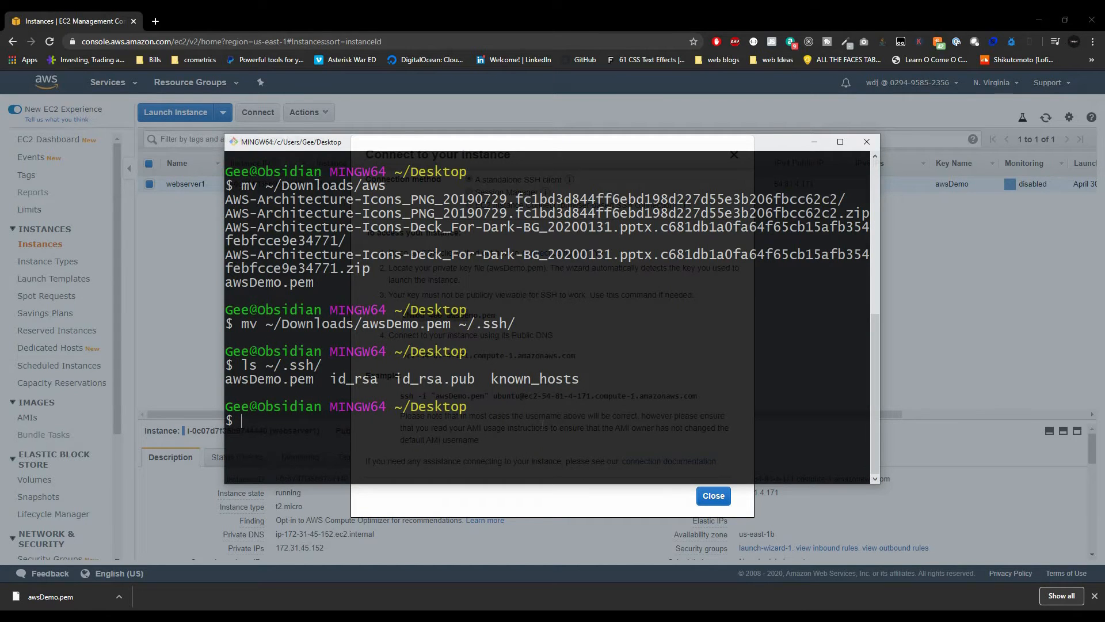
pyautogui.write('chmod.exe')
pyautogui.press('BackSpace')
pyautogui.press('BackSpace')
pyautogui.press('BackSpace')
pyautogui.press('BackSpace')
pyautogui.write('400 ~/.ssh/')
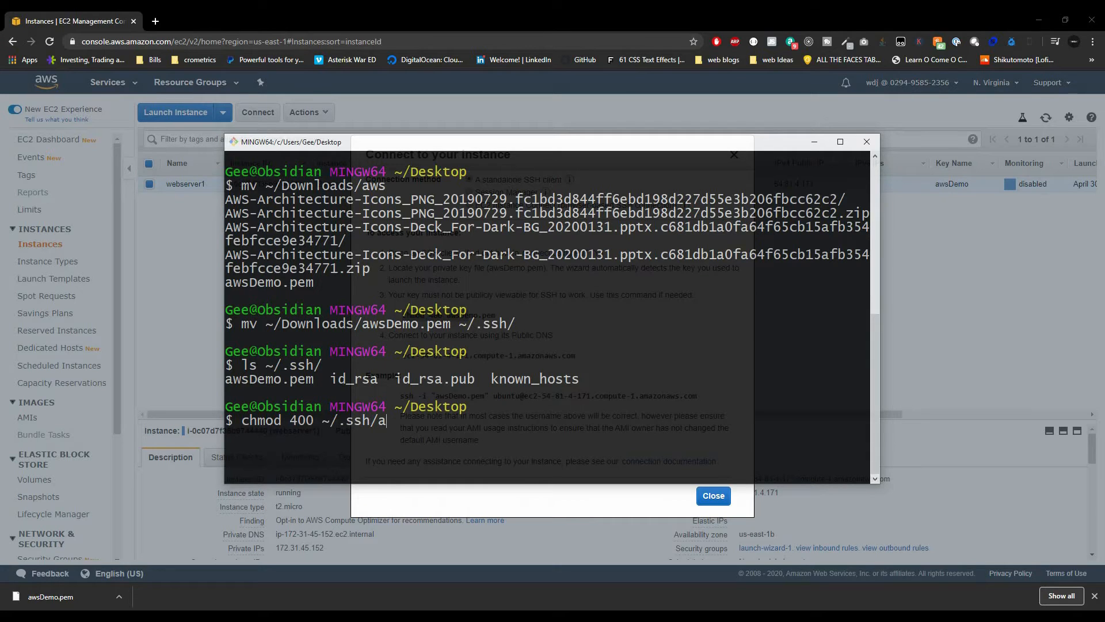
pyautogui.write('a')
pyautogui.press('Tab')
pyautogui.press('Return')
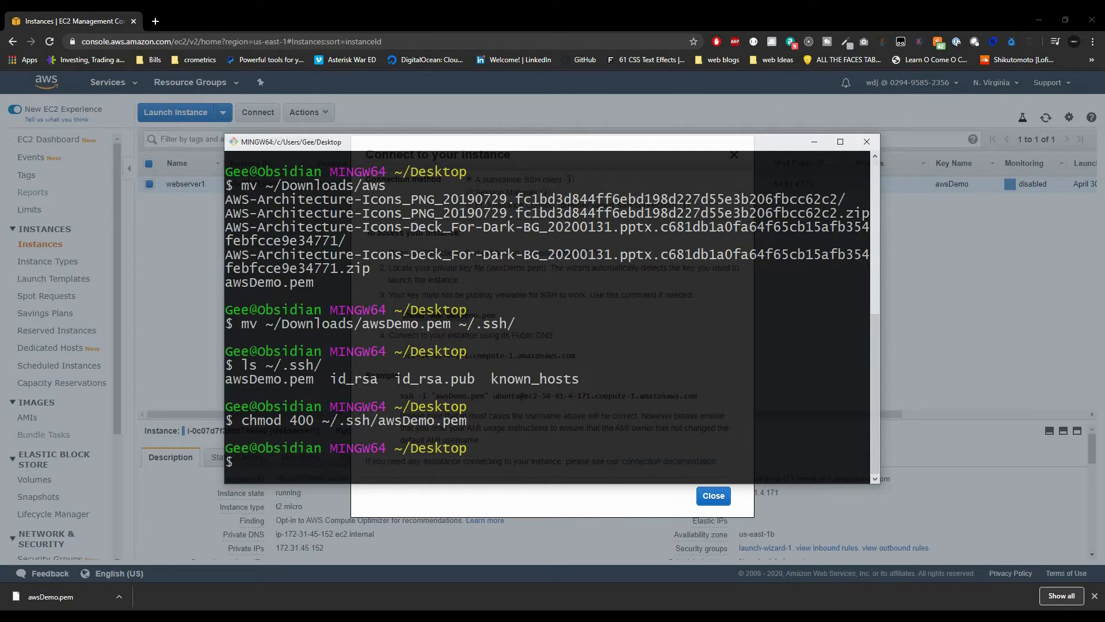
# Return to the instance's connection instructions in the browser and copy the full example ssh command
pyautogui.click(477, 510)
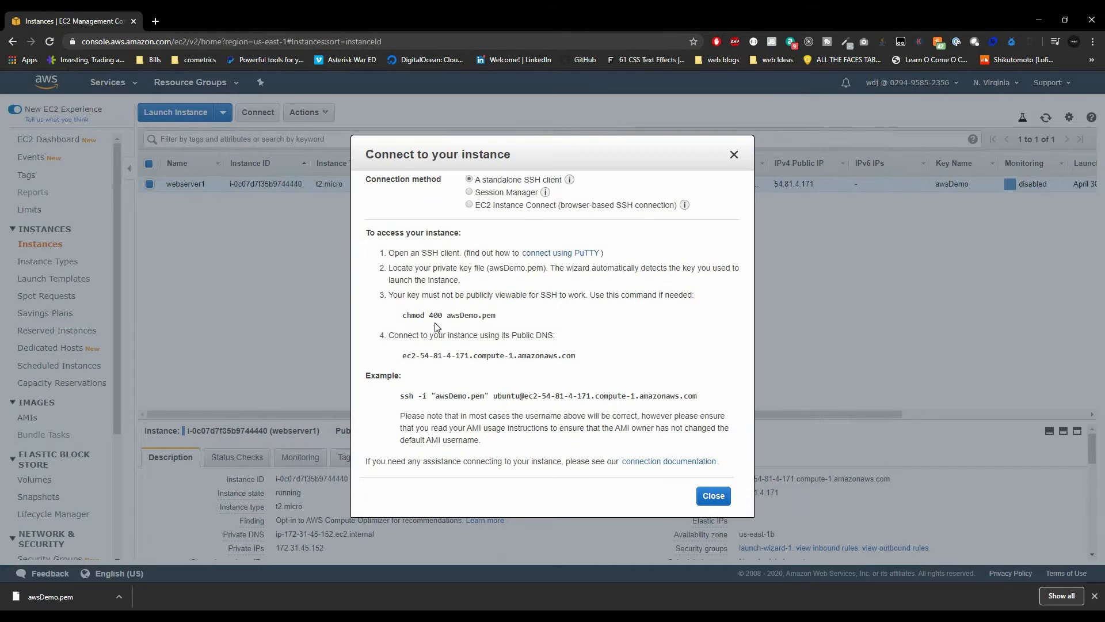
pyautogui.moveTo(408, 339); pyautogui.dragTo(585, 361)
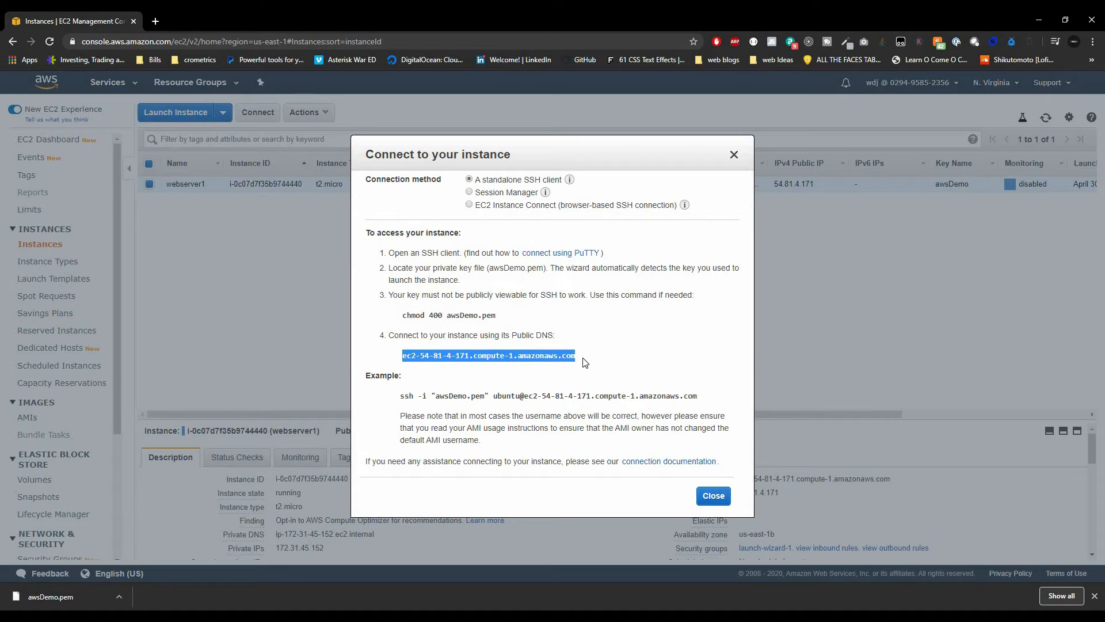
pyautogui.hotkey('alt', 'Tab')
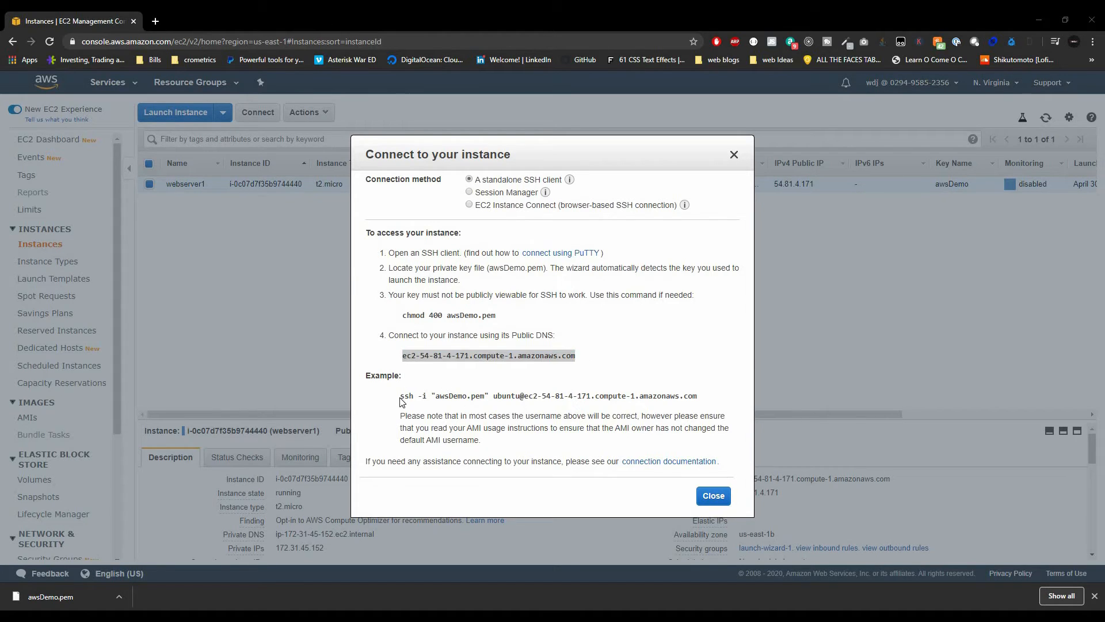
pyautogui.moveTo(401, 397); pyautogui.dragTo(697, 398)
pyautogui.hotkey('ctrl', 'c')
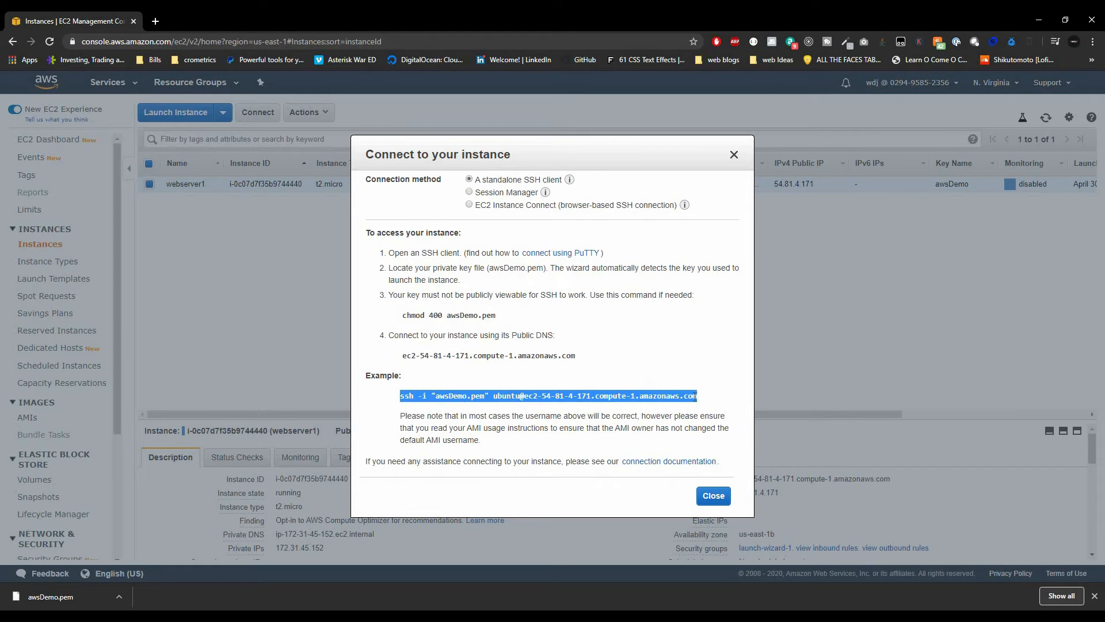
# Run the copied ssh command in Git Bash and accept the host's fingerprint with yes
pyautogui.hotkey('alt', 'Tab')
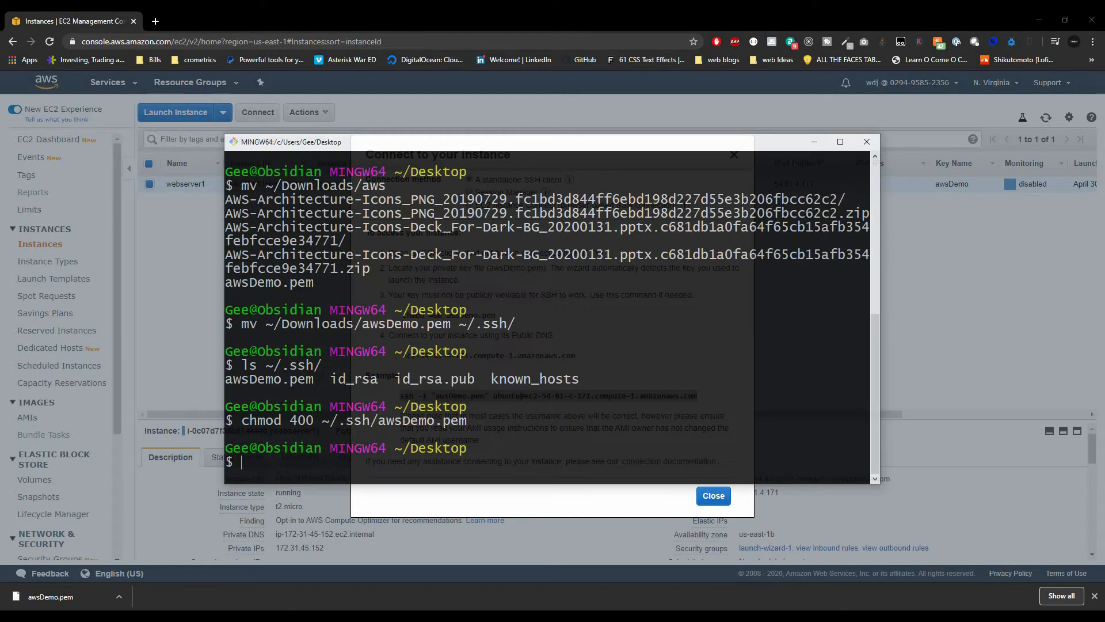
pyautogui.press('shift+Insert')
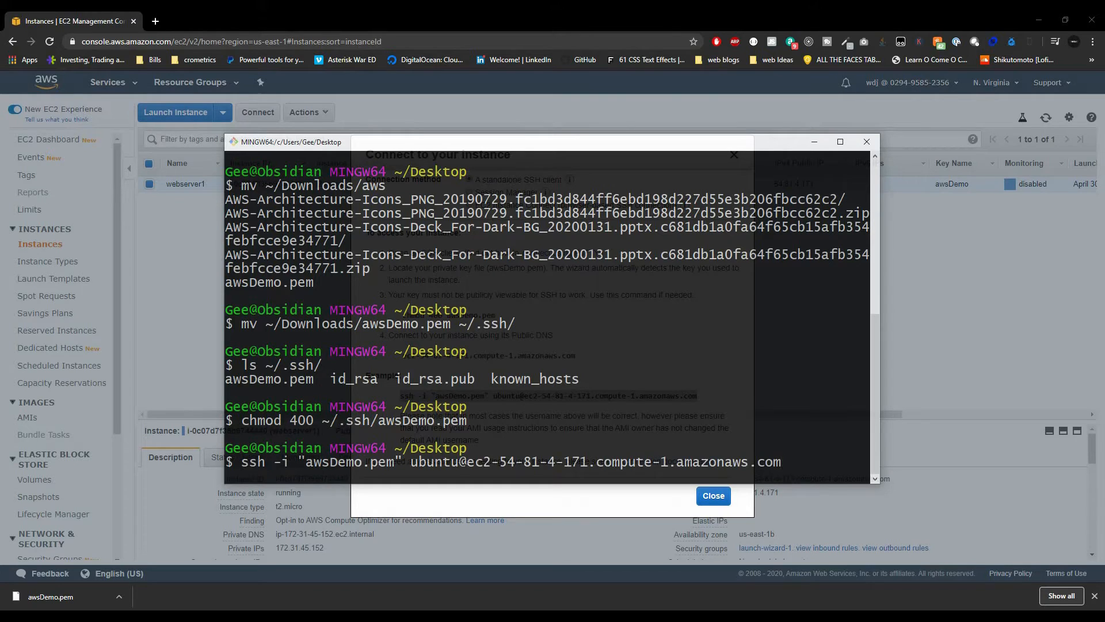
pyautogui.press('Return')
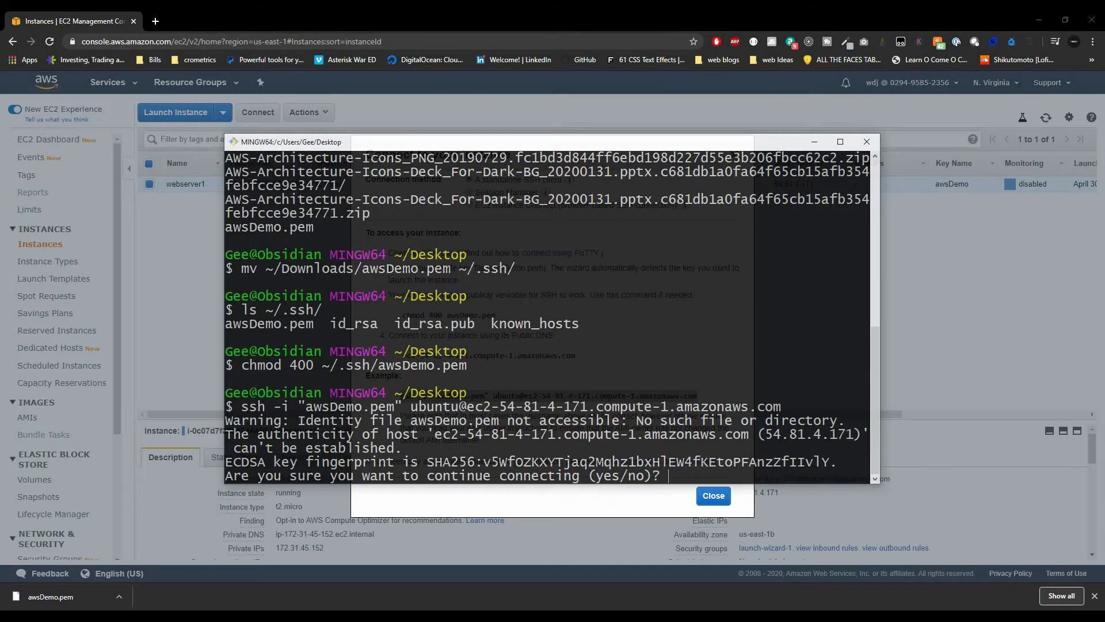
pyautogui.write('yes')
pyautogui.press('Return')
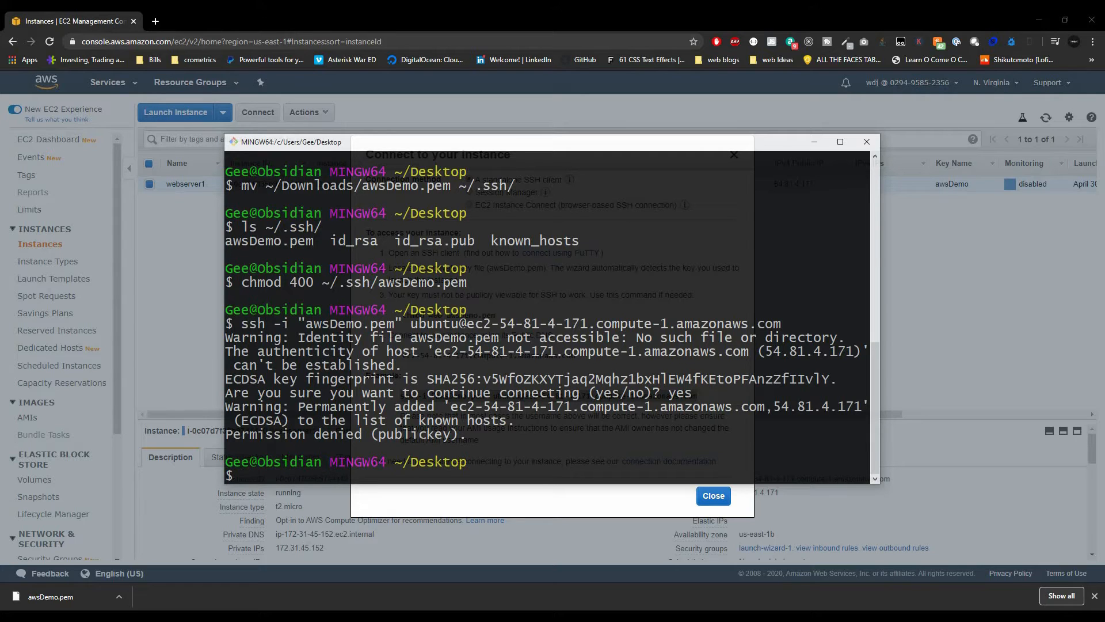
# Recall the ssh command and rerun it with the key path changed to "~/.ssh/awsDemo.pem"
pyautogui.press('Up')
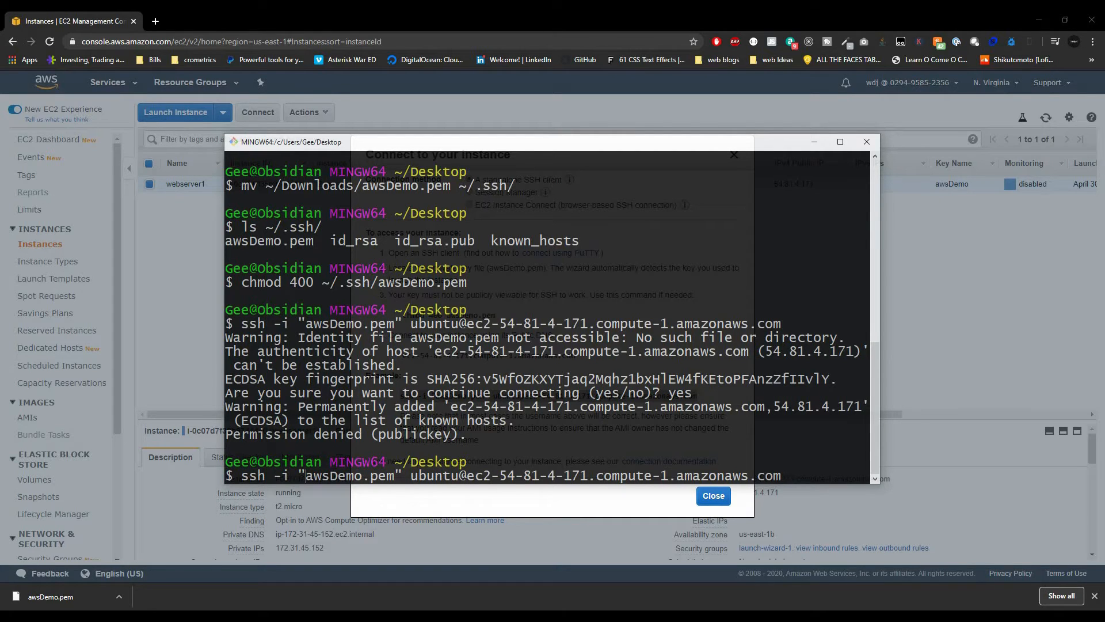
pyautogui.write('~/')
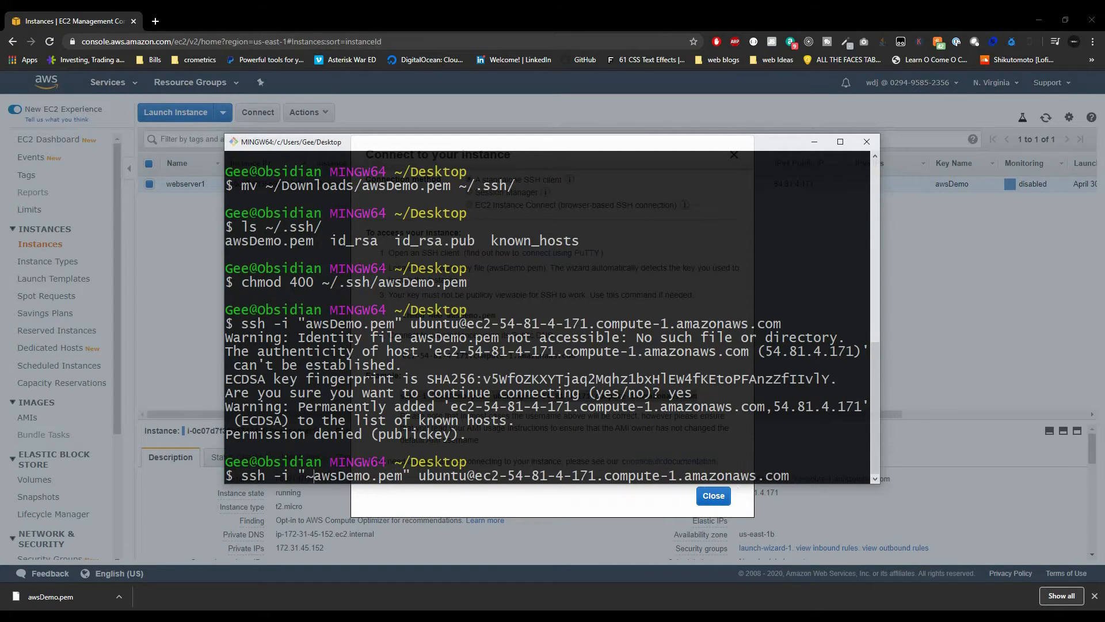
pyautogui.write('.ssh')
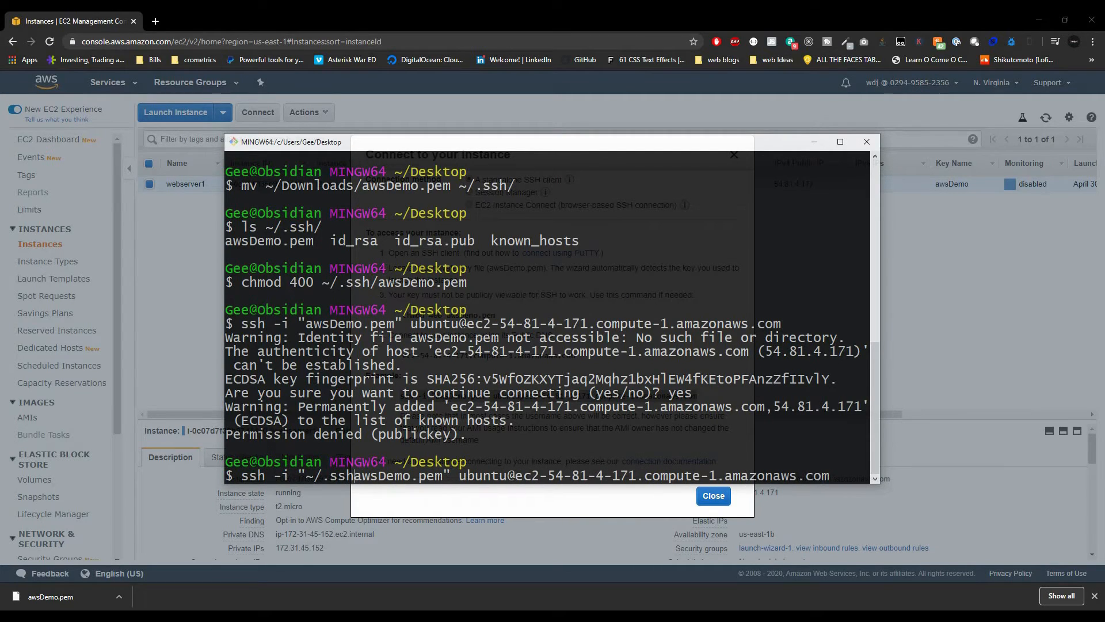
pyautogui.write('/')
pyautogui.press('Return')
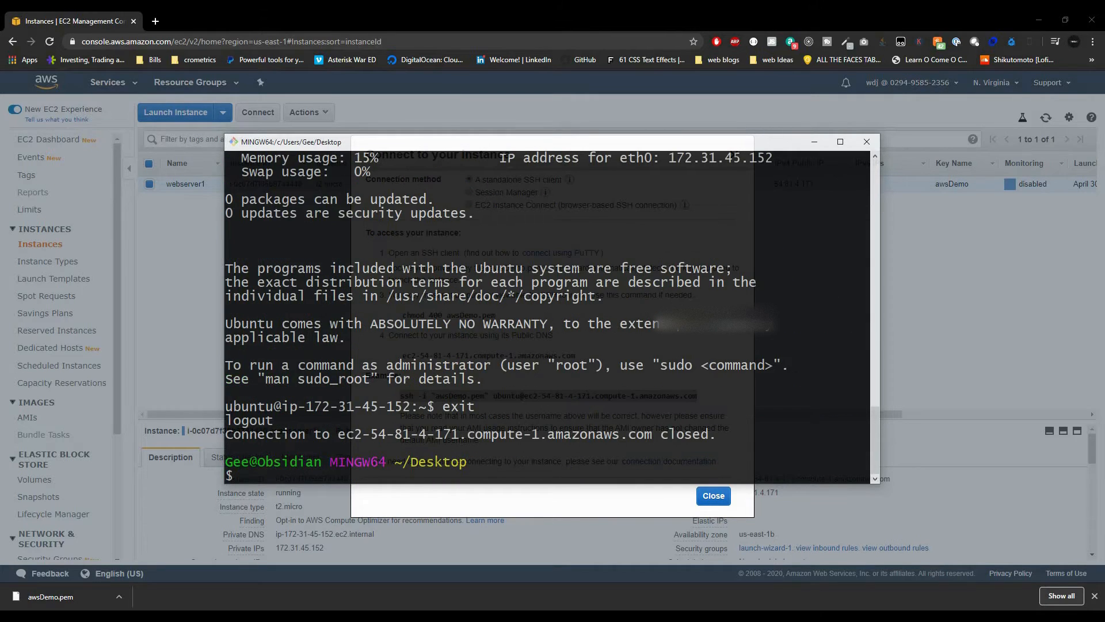
# Reconnect to the instance with the ssh command that uses the full home folder path to .ssh/awsDemo.pem, and check the login name in the prompt
pyautogui.press('Up')
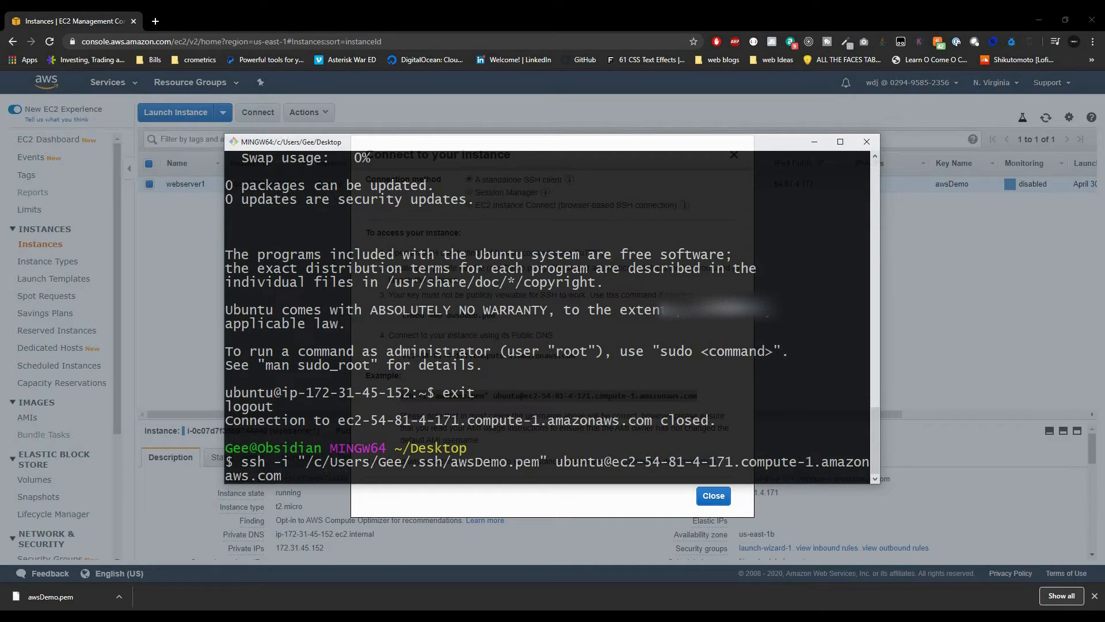
pyautogui.moveTo(306, 462); pyautogui.dragTo(360, 462)
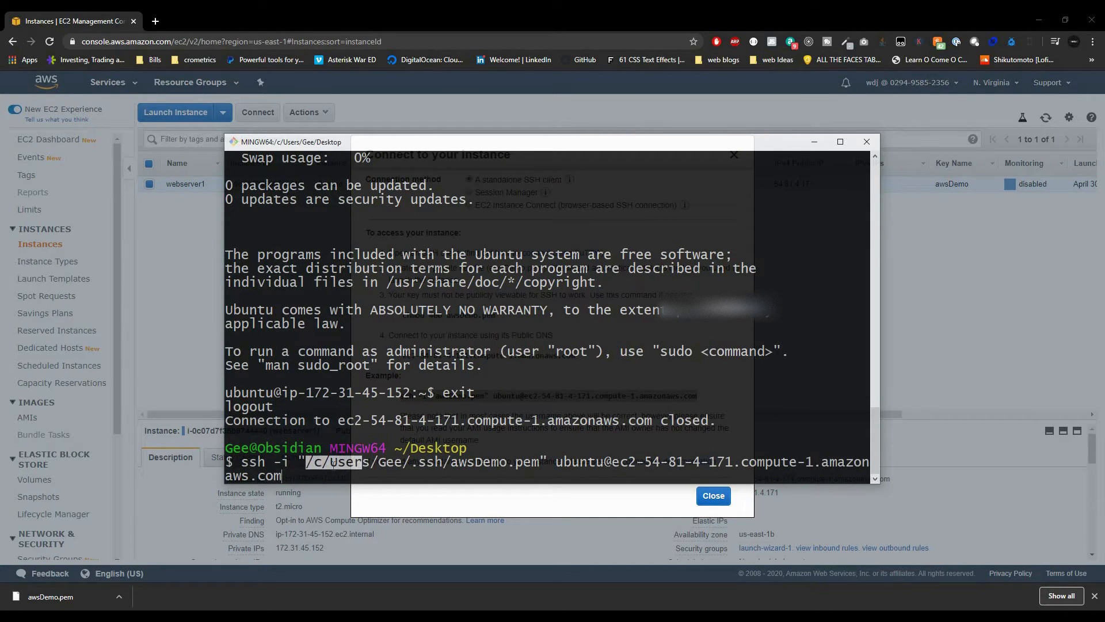
pyautogui.click(317, 462)
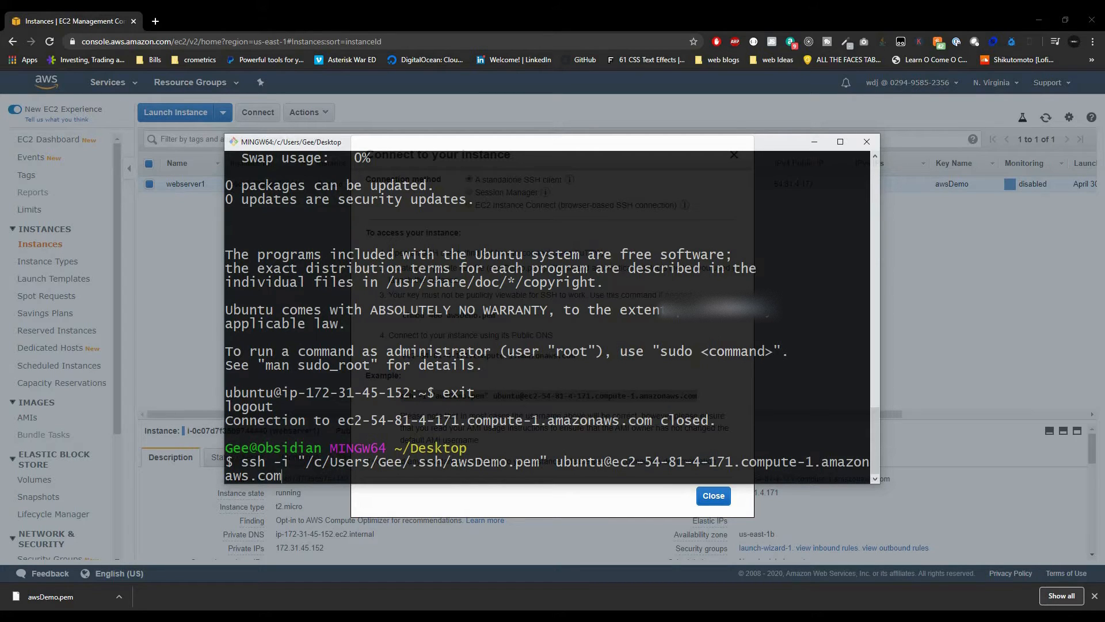
pyautogui.moveTo(410, 462); pyautogui.dragTo(441, 463)
pyautogui.moveTo(306, 462); pyautogui.dragTo(398, 462)
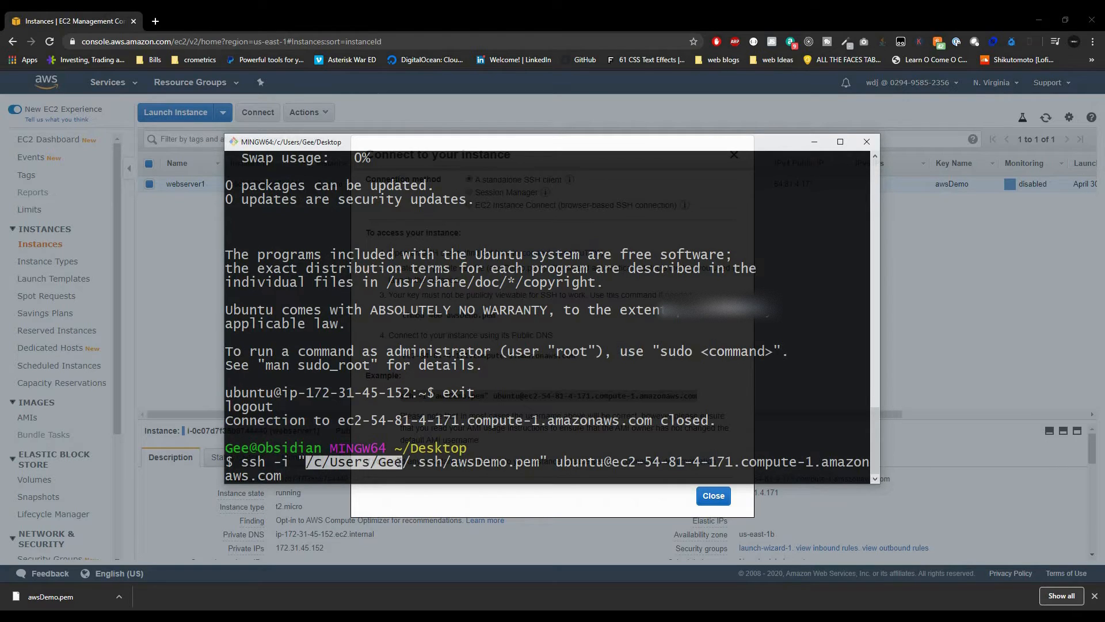
pyautogui.press('Return')
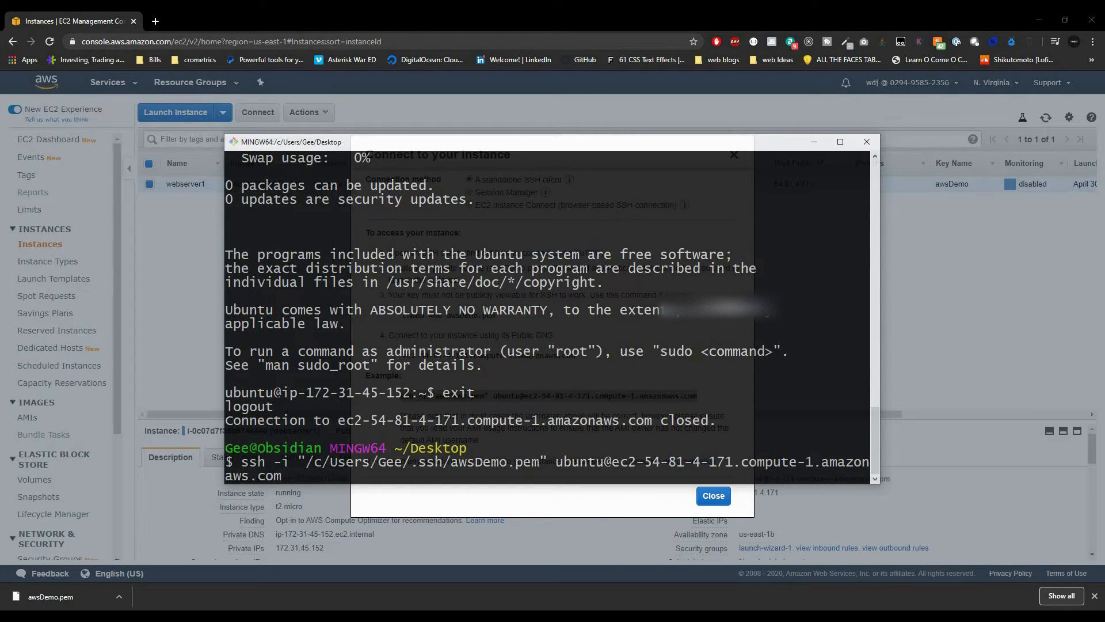
pyautogui.press('Return')
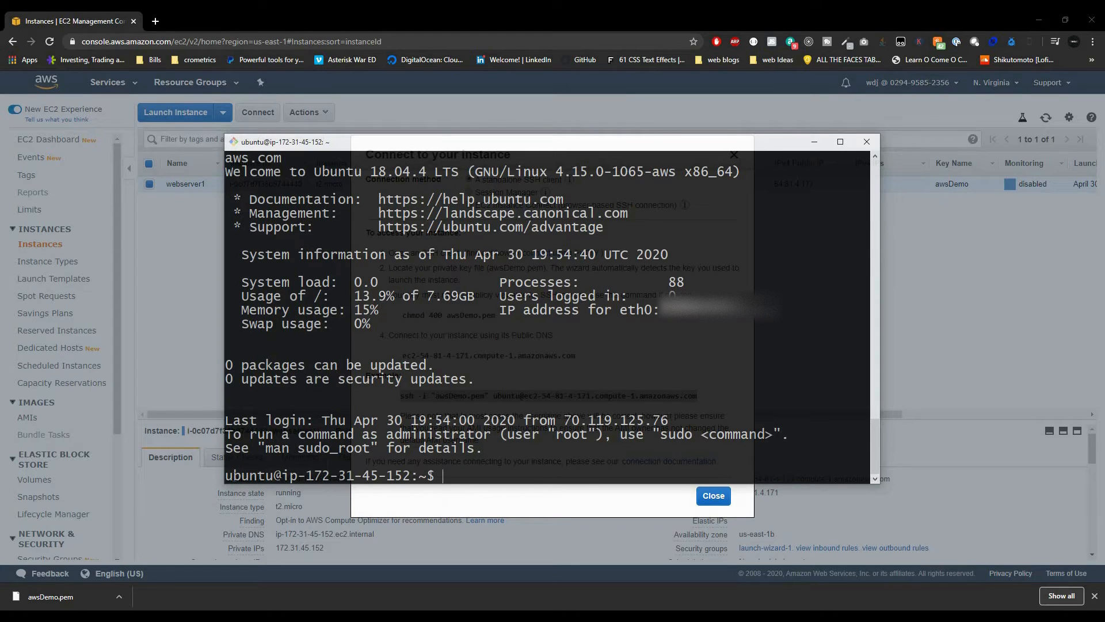
pyautogui.moveTo(225, 475); pyautogui.dragTo(273, 475)
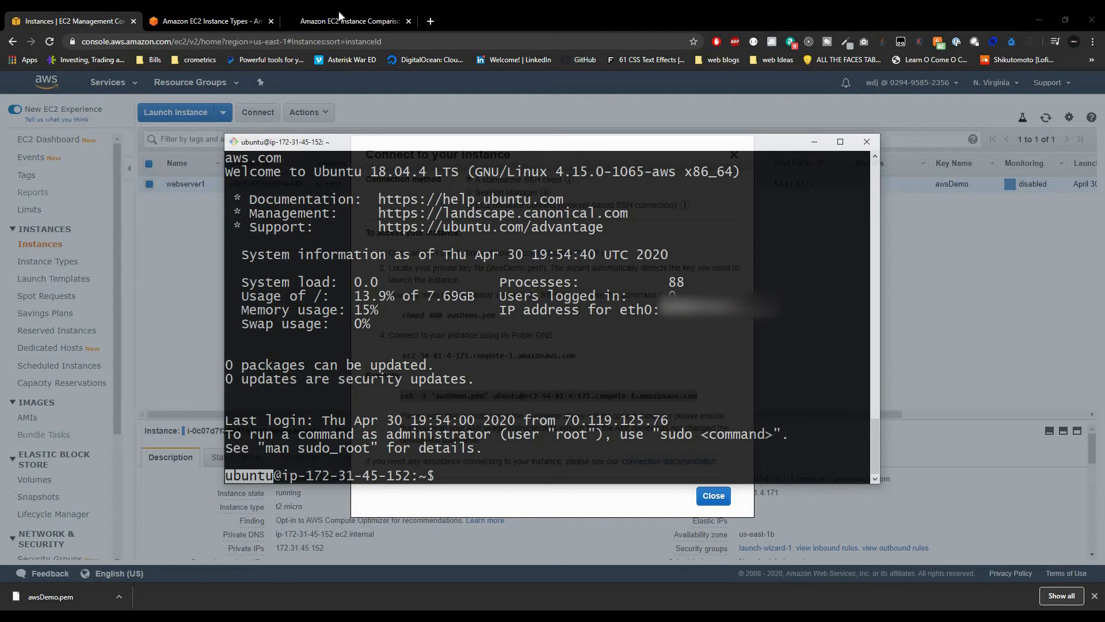
# Review the Compute, Memory, Accelerated Computing and Storage Optimized families on the Amazon EC2 Instance Types page
pyautogui.click(221, 26)
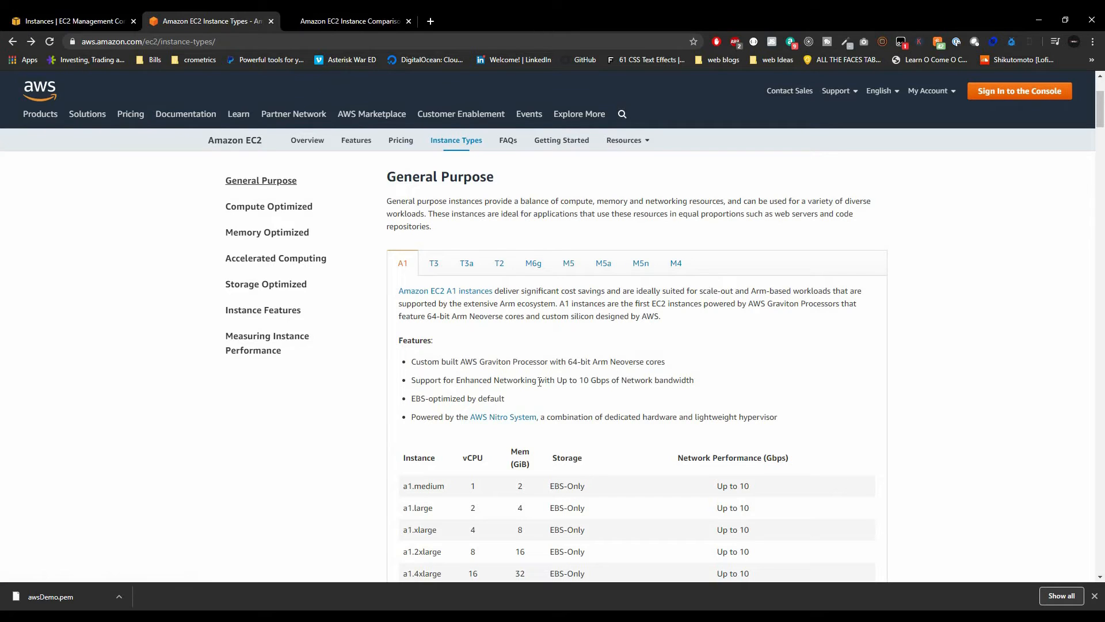
pyautogui.click(253, 212)
pyautogui.click(260, 234)
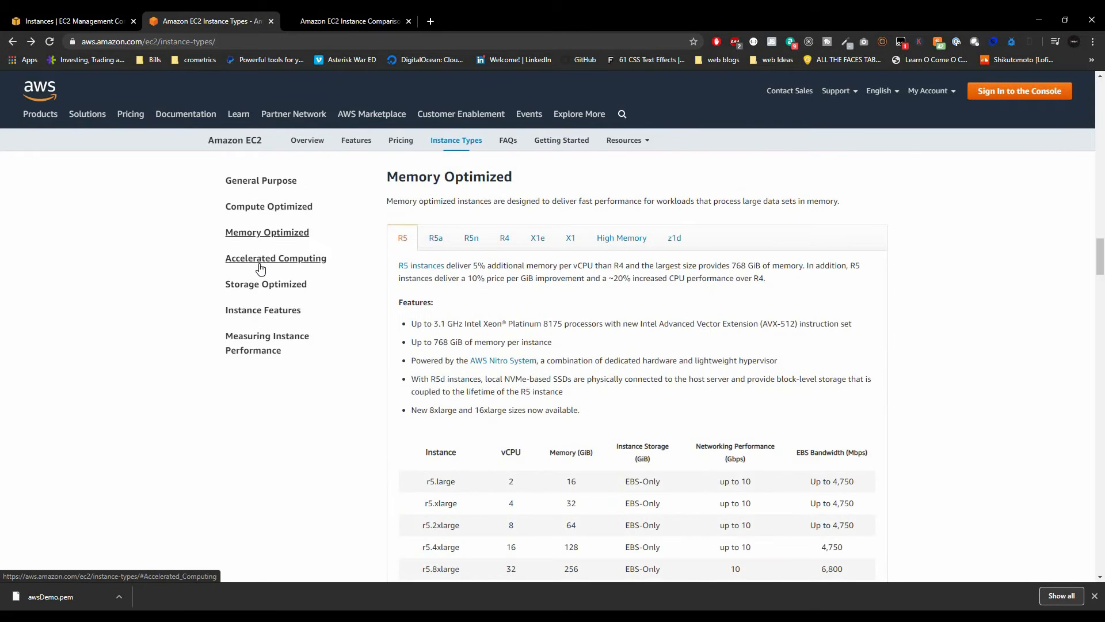
pyautogui.click(261, 260)
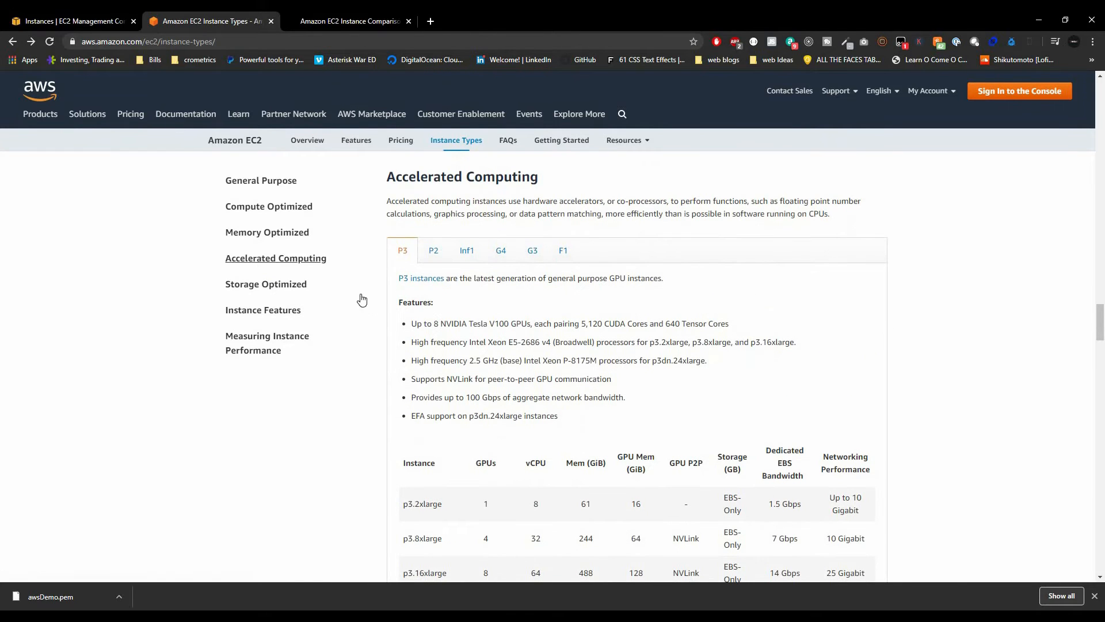
pyautogui.scroll(-3, 361, 300)
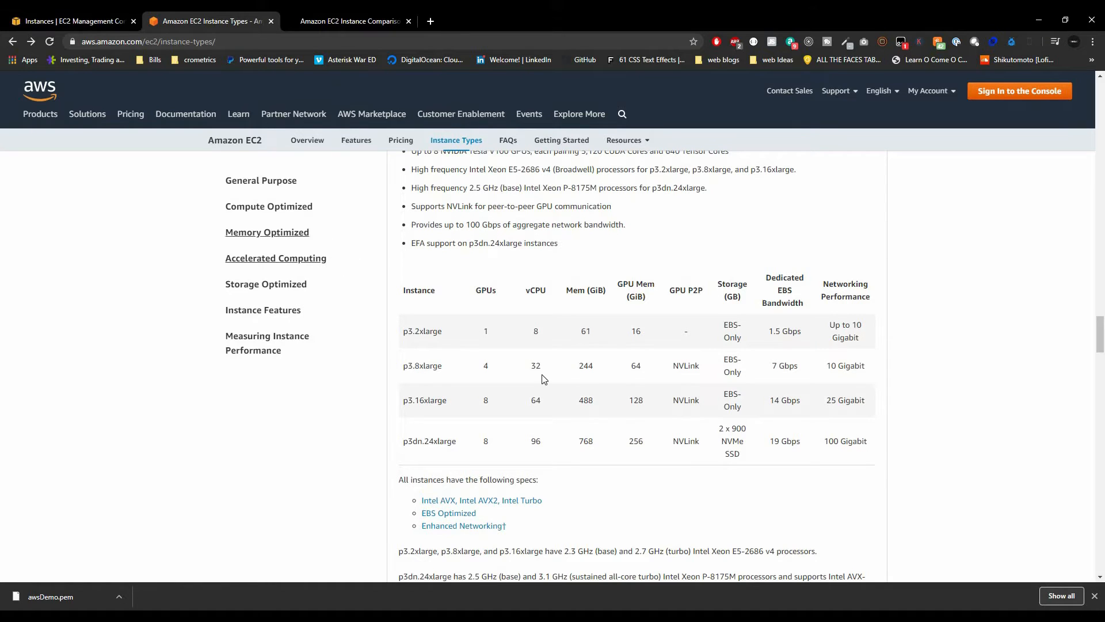
pyautogui.scroll(-7, 543, 379)
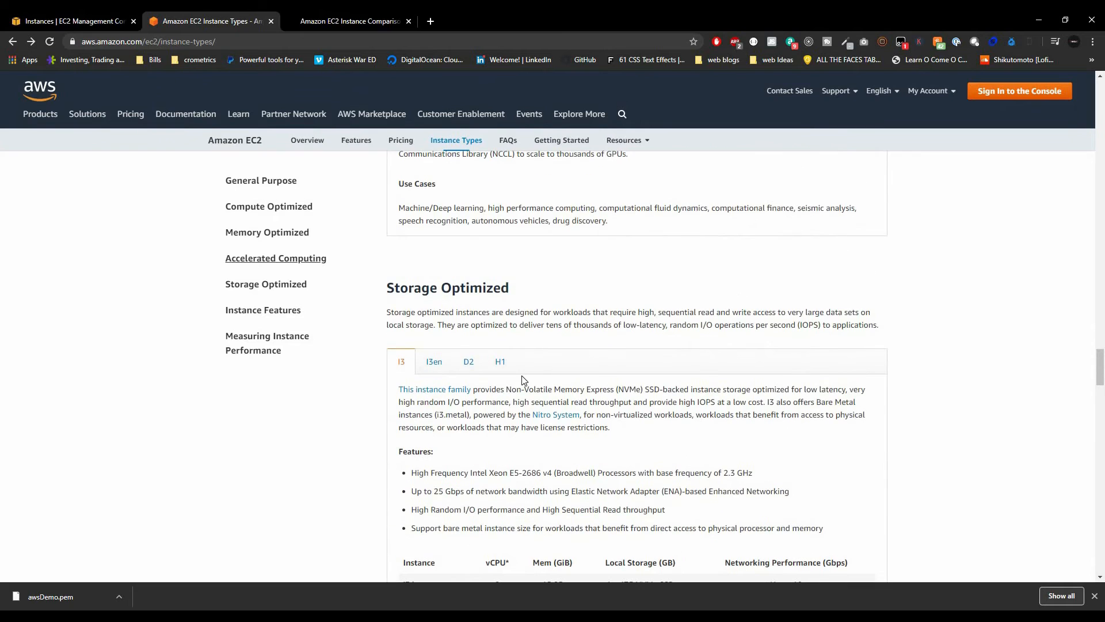
pyautogui.scroll(-5, 524, 380)
pyautogui.scroll(-1, 524, 380)
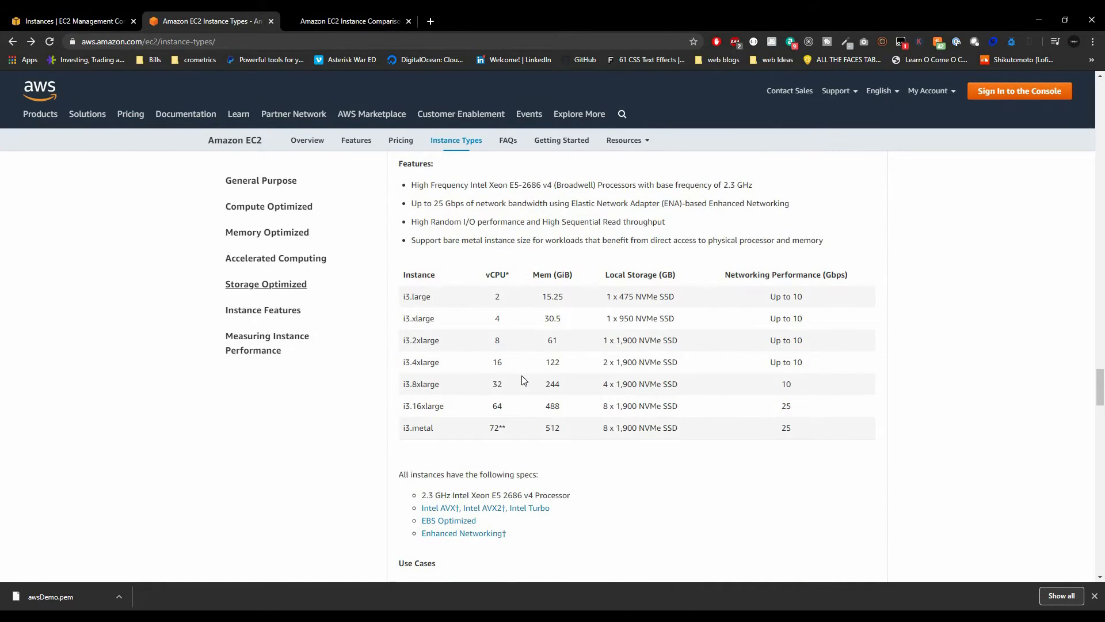
pyautogui.scroll(-3, 523, 380)
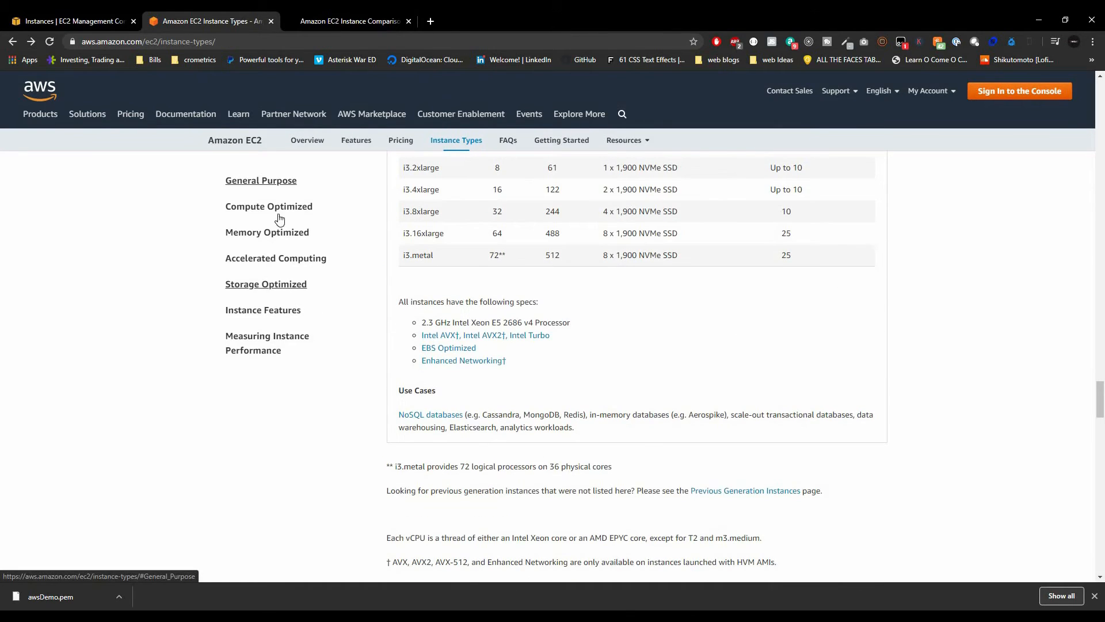
pyautogui.scroll(2, 298, 288)
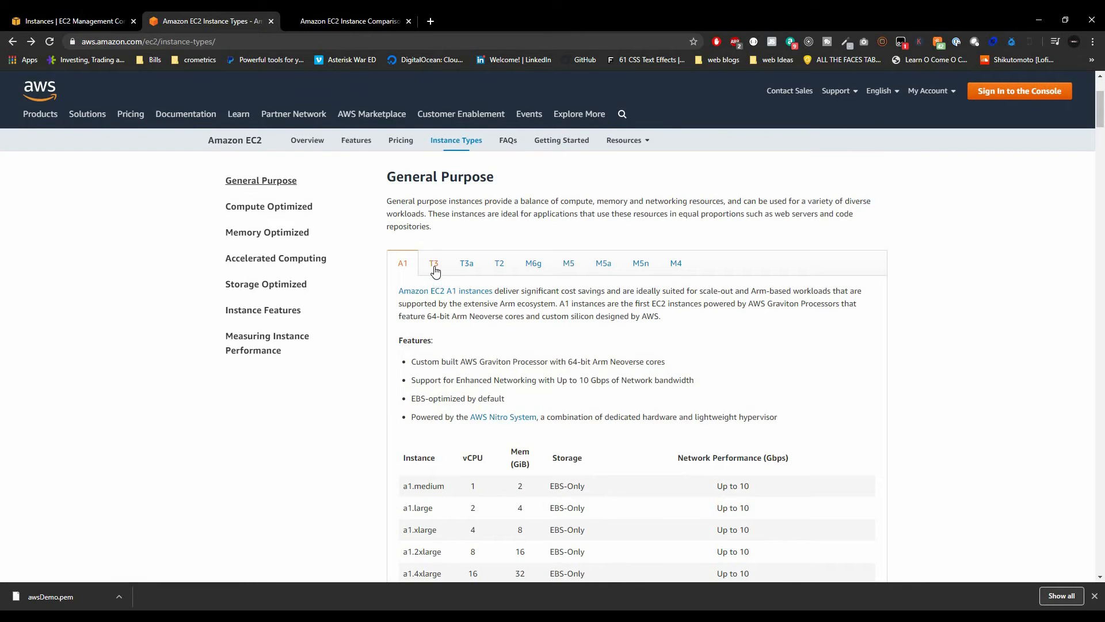
# Examine the T2 description and size table among the General Purpose instance types
pyautogui.click(435, 269)
pyautogui.click(499, 266)
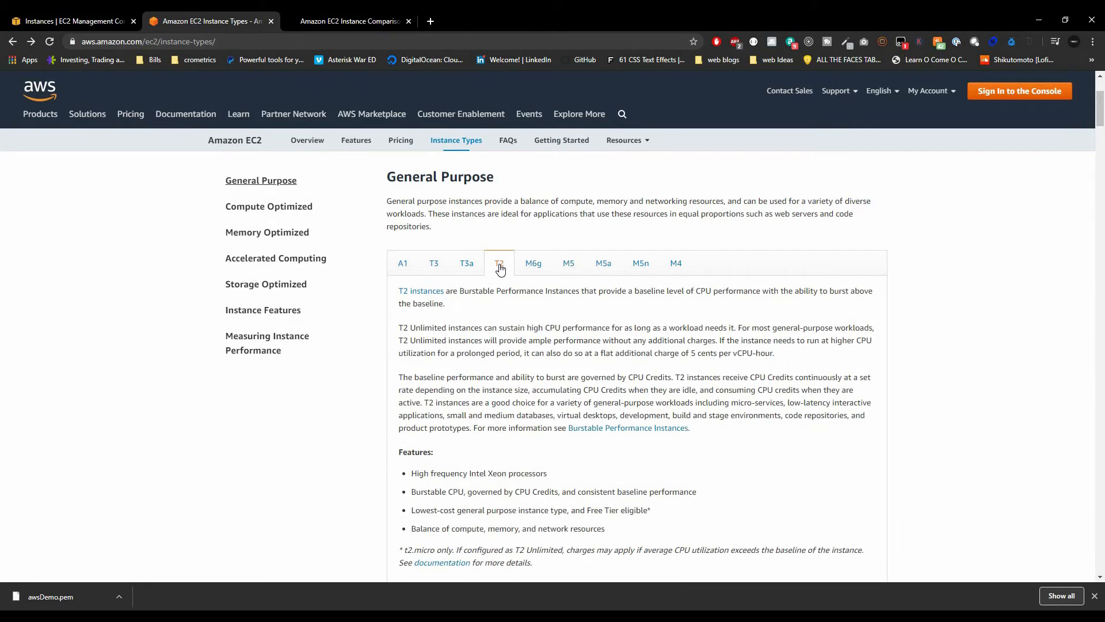
pyautogui.scroll(-4, 500, 268)
pyautogui.scroll(2, 500, 265)
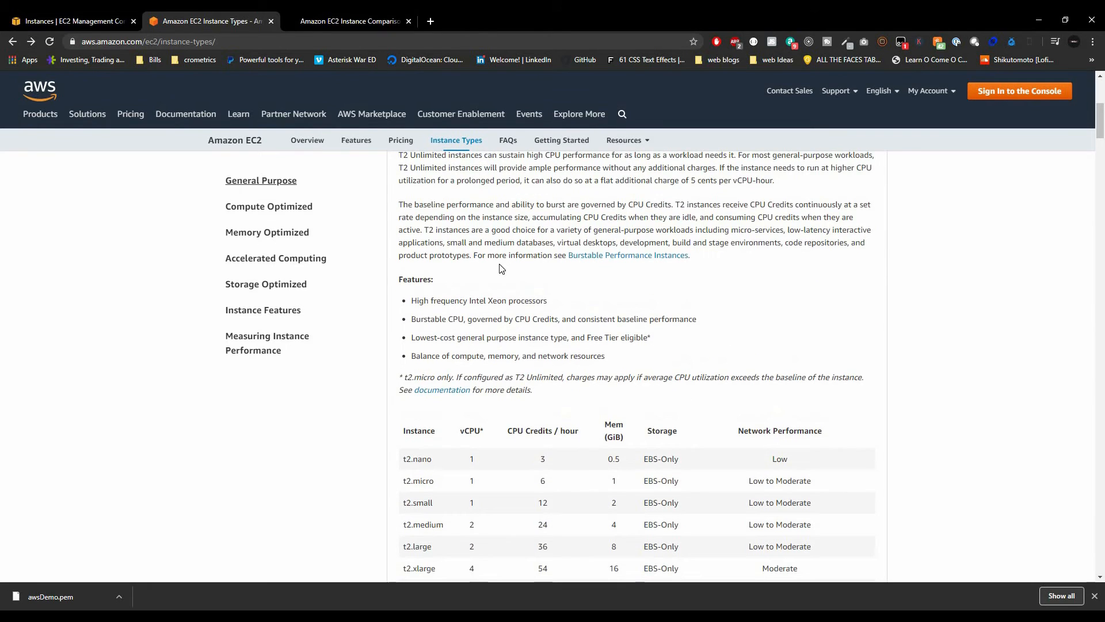
pyautogui.scroll(-4, 500, 265)
# Check webserver1's instance type in the EC2 console and view the EC2Instances.info comparison table
pyautogui.click(345, 21)
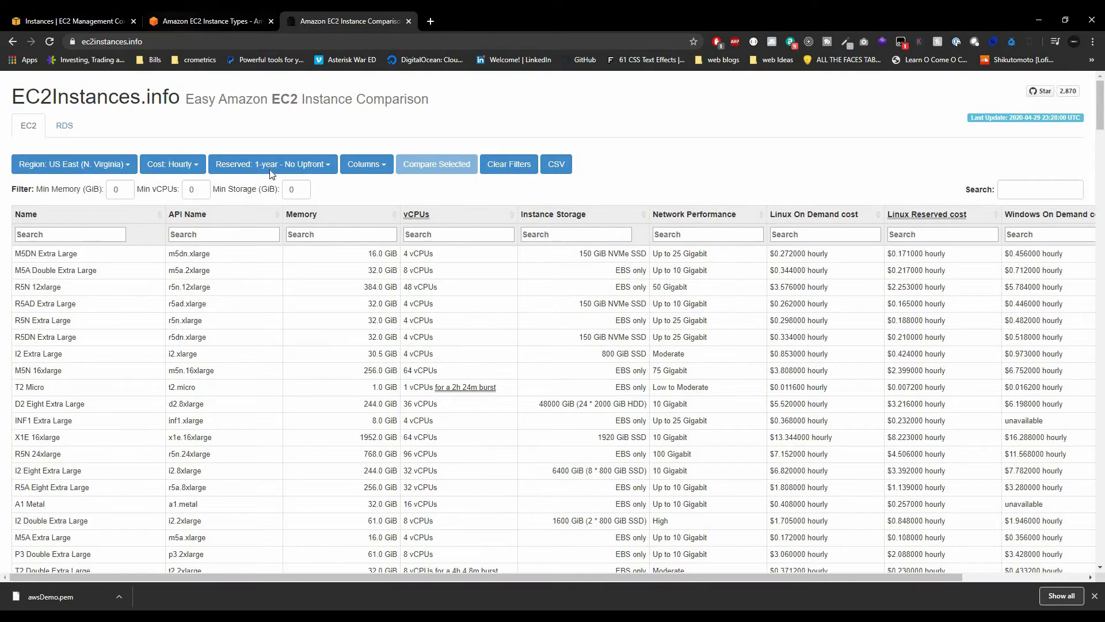
pyautogui.click(123, 19)
pyautogui.click(642, 171)
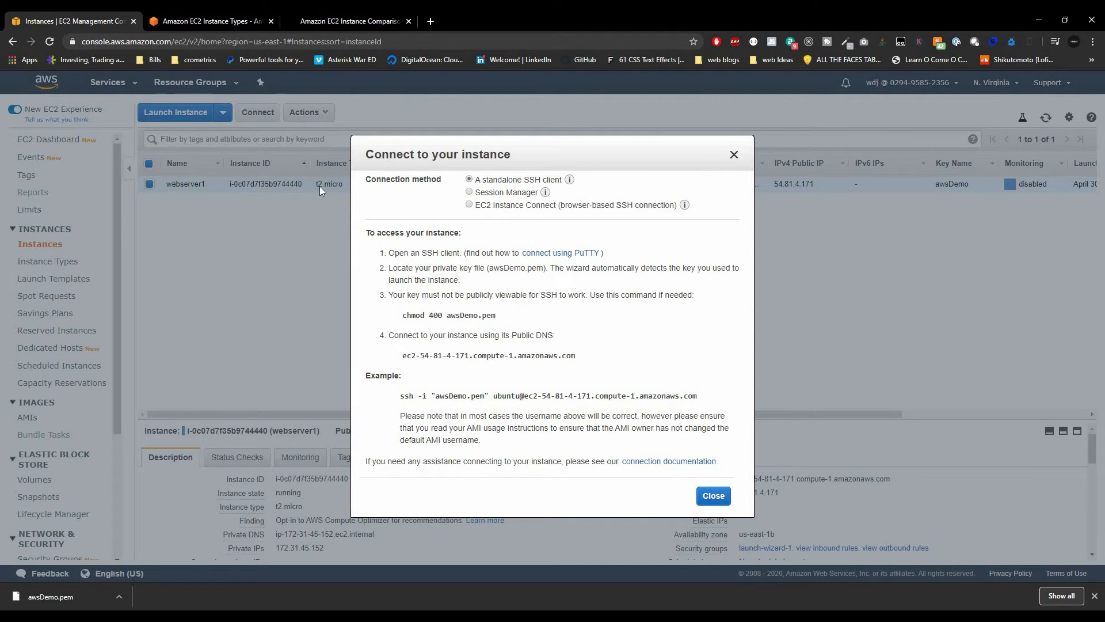
pyautogui.click(340, 19)
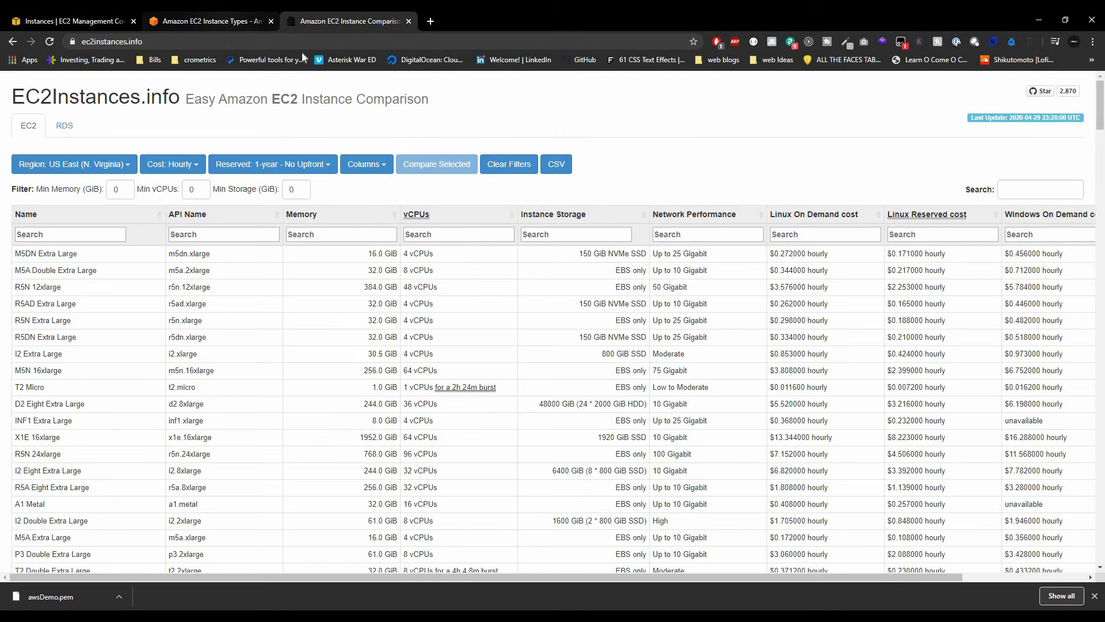
# Review the Memory Optimized and Accelerated Computing families on the Amazon EC2 Instance Types page
pyautogui.click(242, 21)
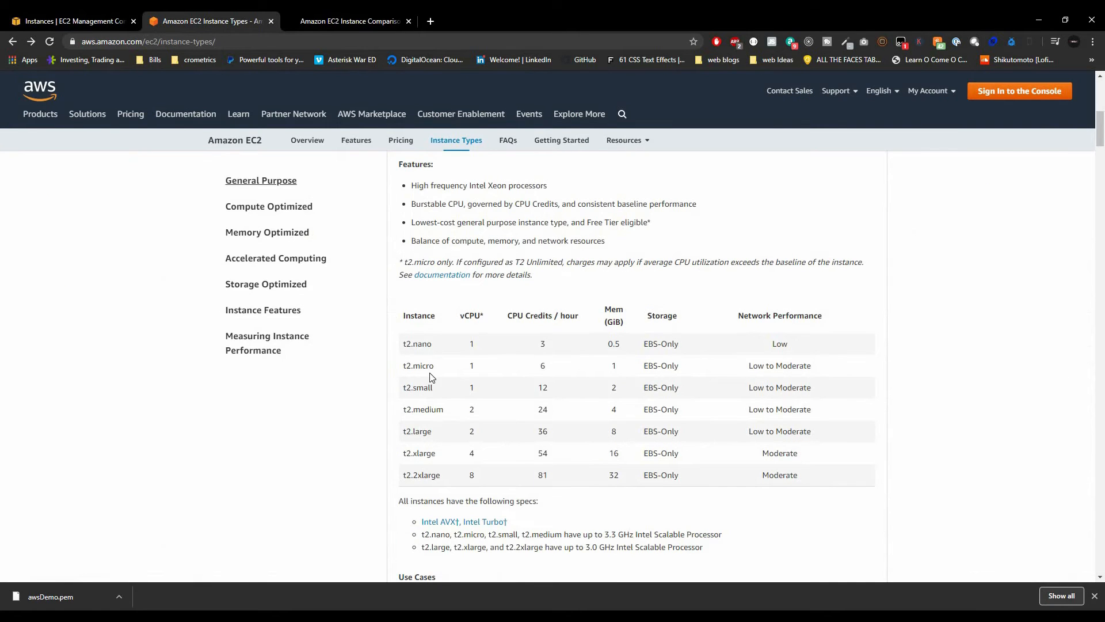
pyautogui.scroll(8, 432, 378)
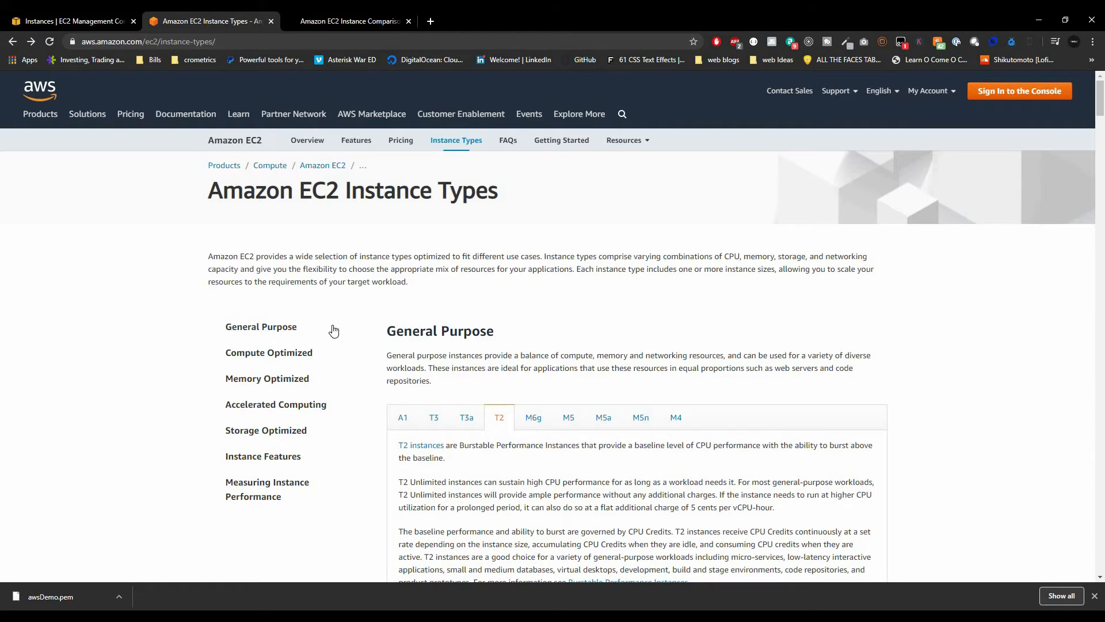
pyautogui.click(258, 381)
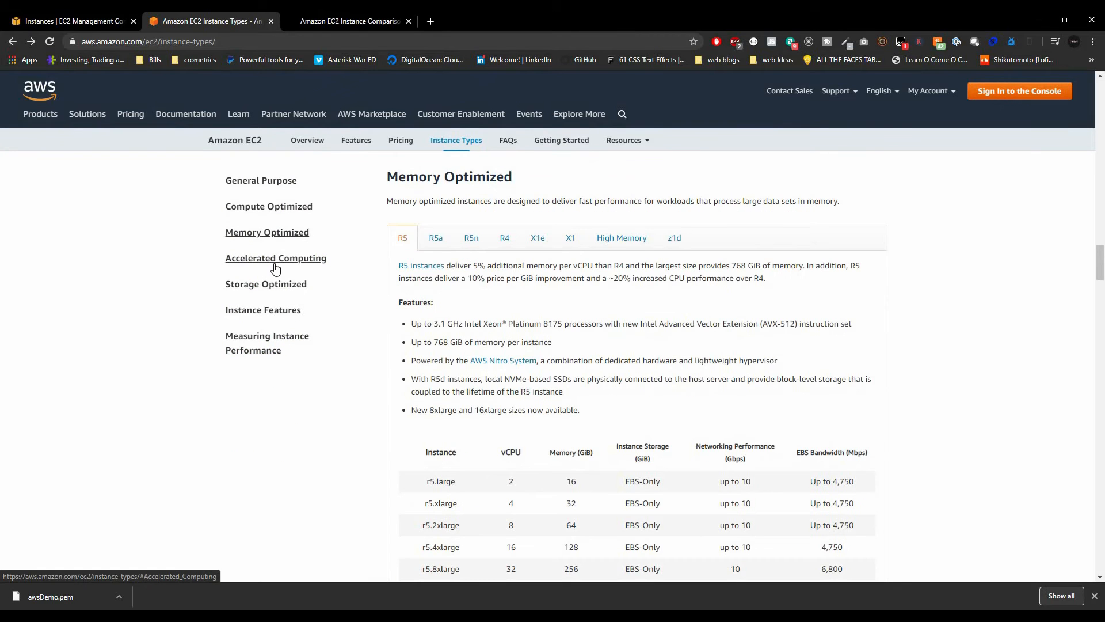
pyautogui.click(275, 259)
pyautogui.scroll(-2, 710, 433)
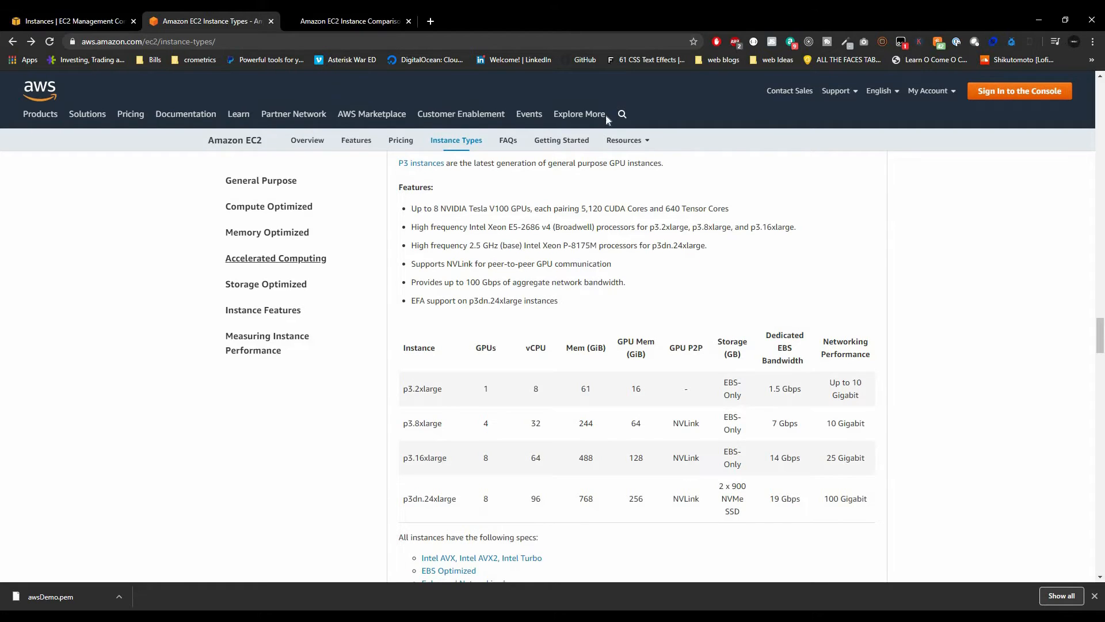
pyautogui.scroll(1, 464, 306)
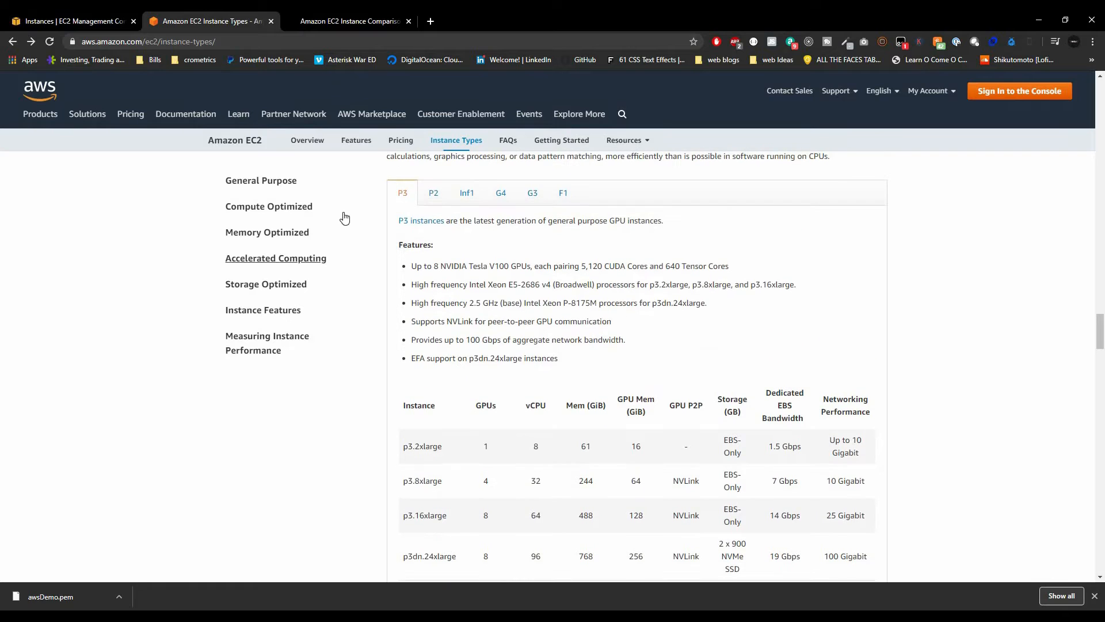
pyautogui.click(267, 232)
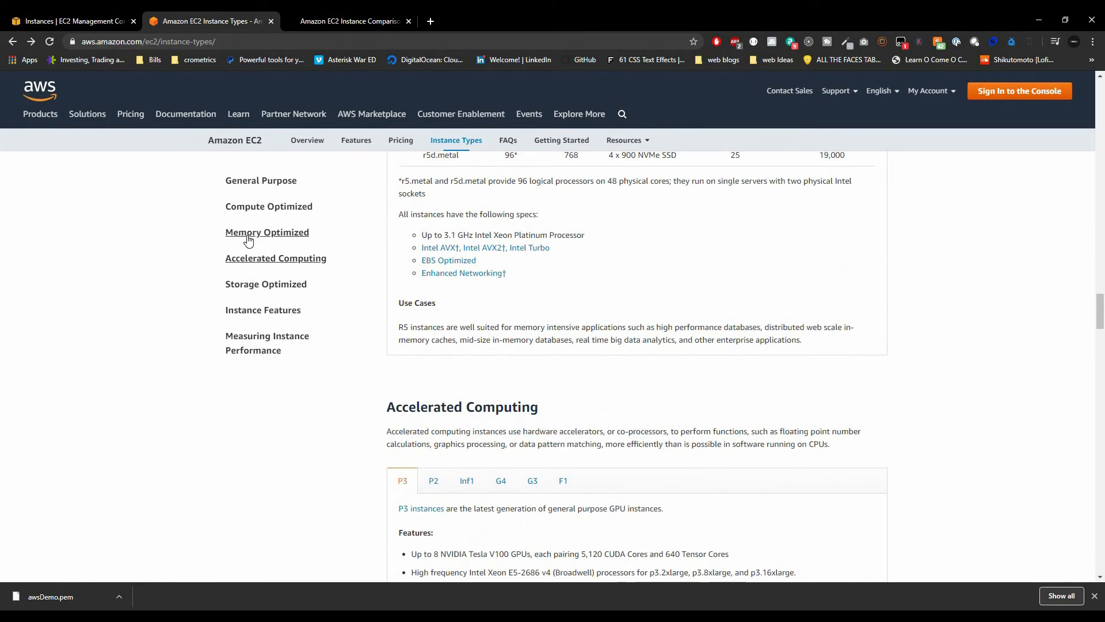
# Dismiss the browser's downloads bar and reread the T2 description and features in the General Purpose section
pyautogui.click(1096, 596)
pyautogui.scroll(1, 322, 363)
pyautogui.scroll(20, 322, 364)
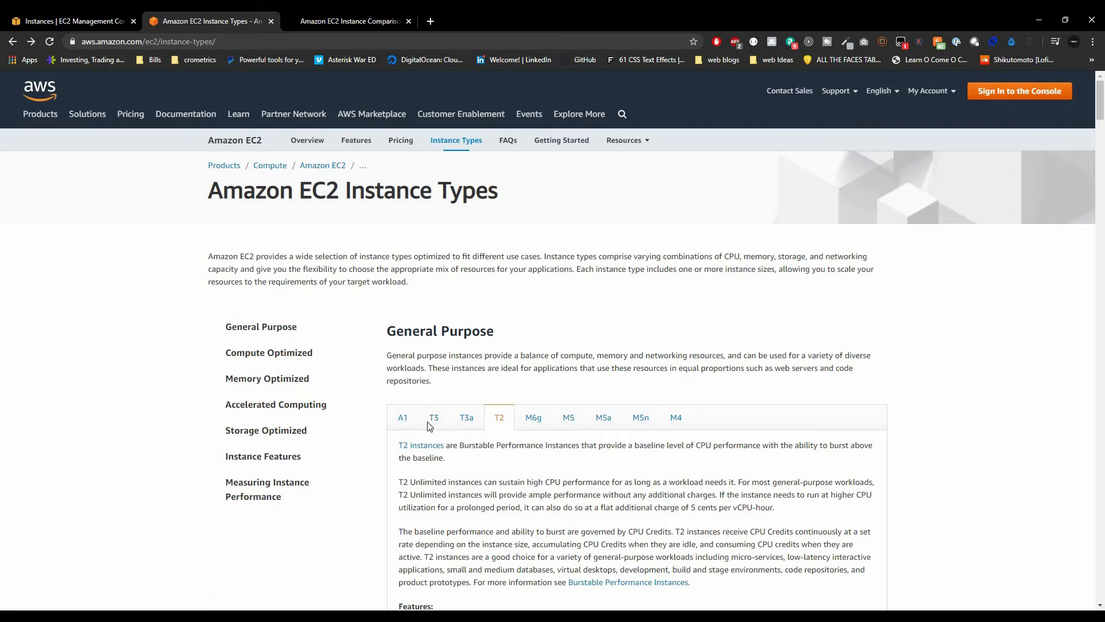
pyautogui.scroll(-5, 429, 426)
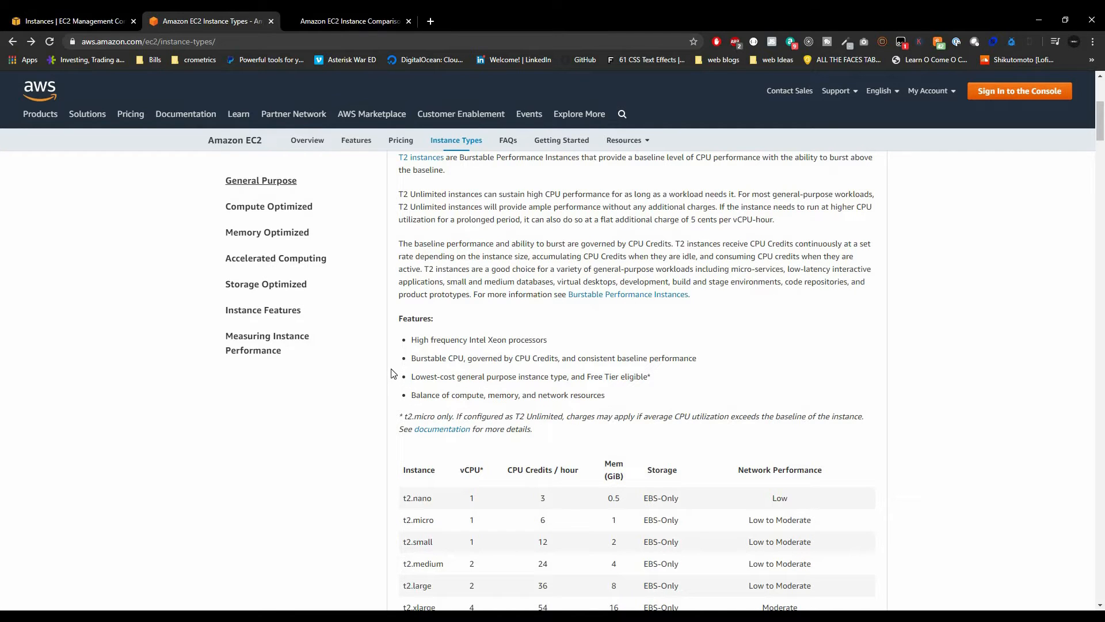
# Look through the EC2Instances.info comparison table and view the available reserved term and upfront payment options
pyautogui.click(343, 19)
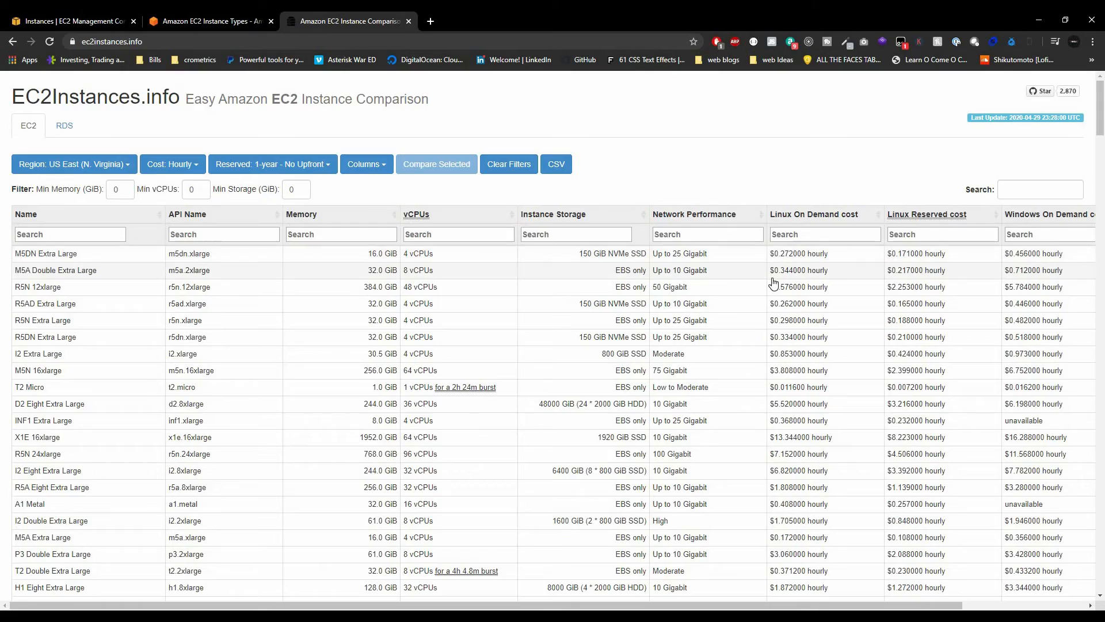
pyautogui.scroll(-15, 773, 282)
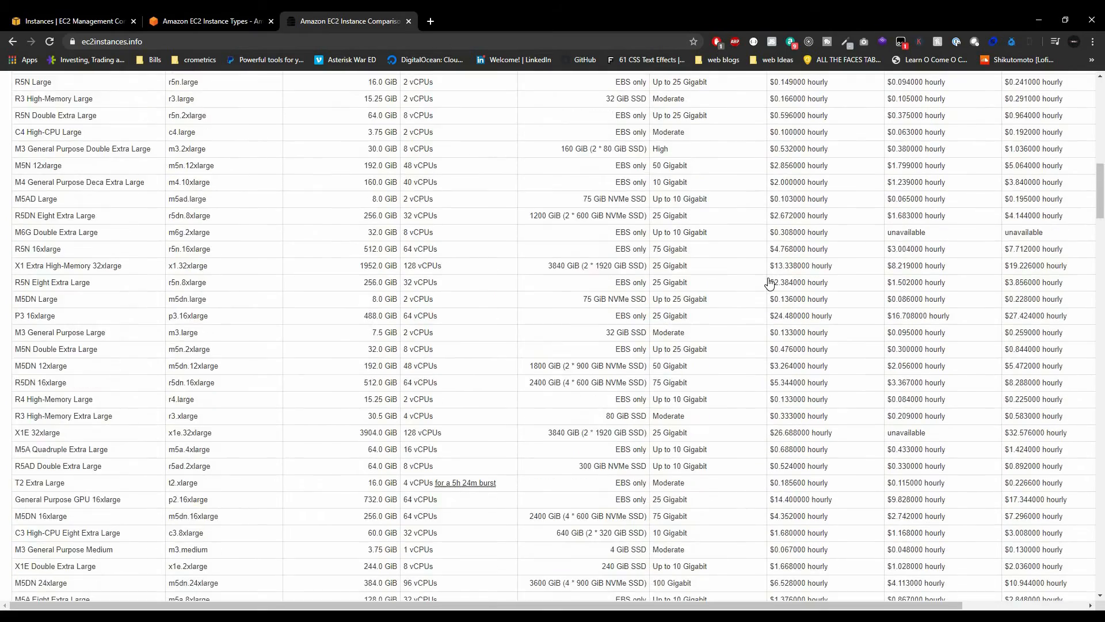
pyautogui.scroll(15, 769, 282)
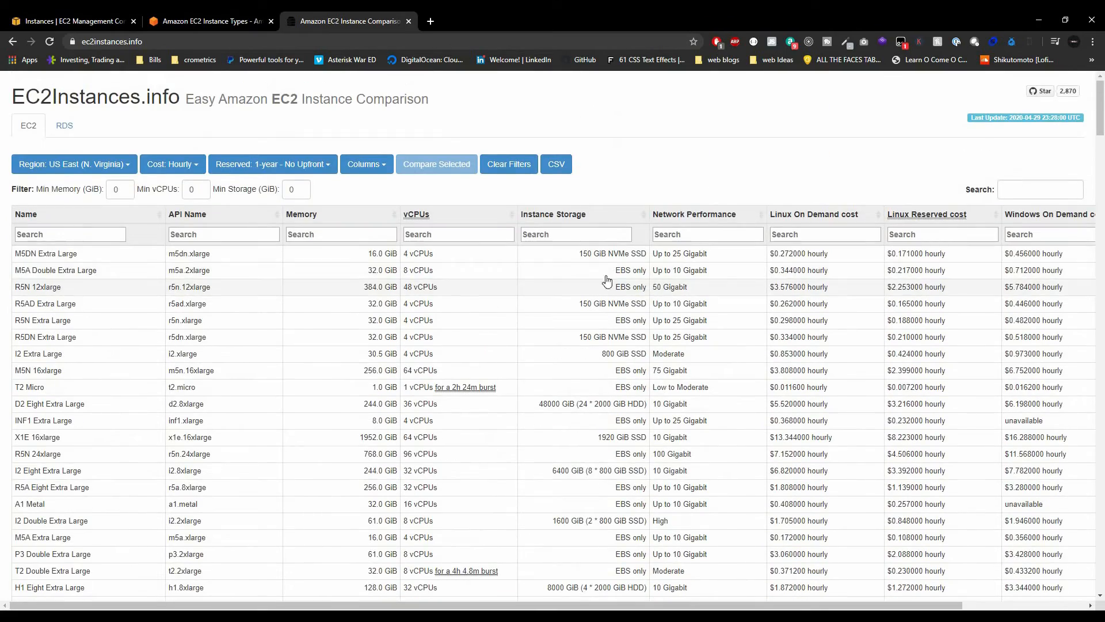
pyautogui.click(288, 165)
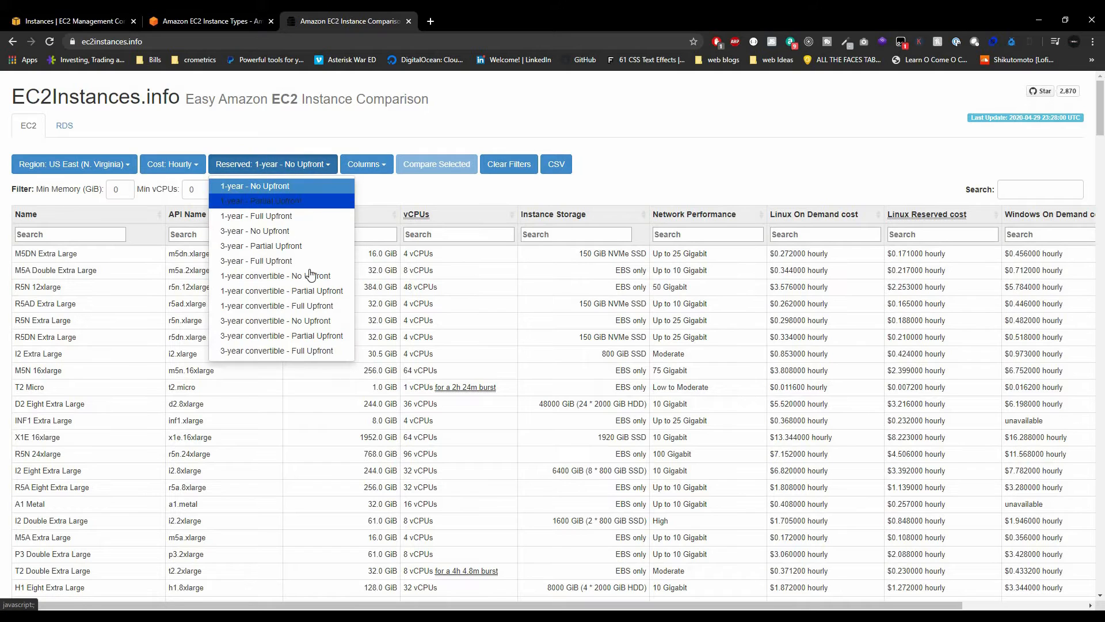
pyautogui.click(305, 146)
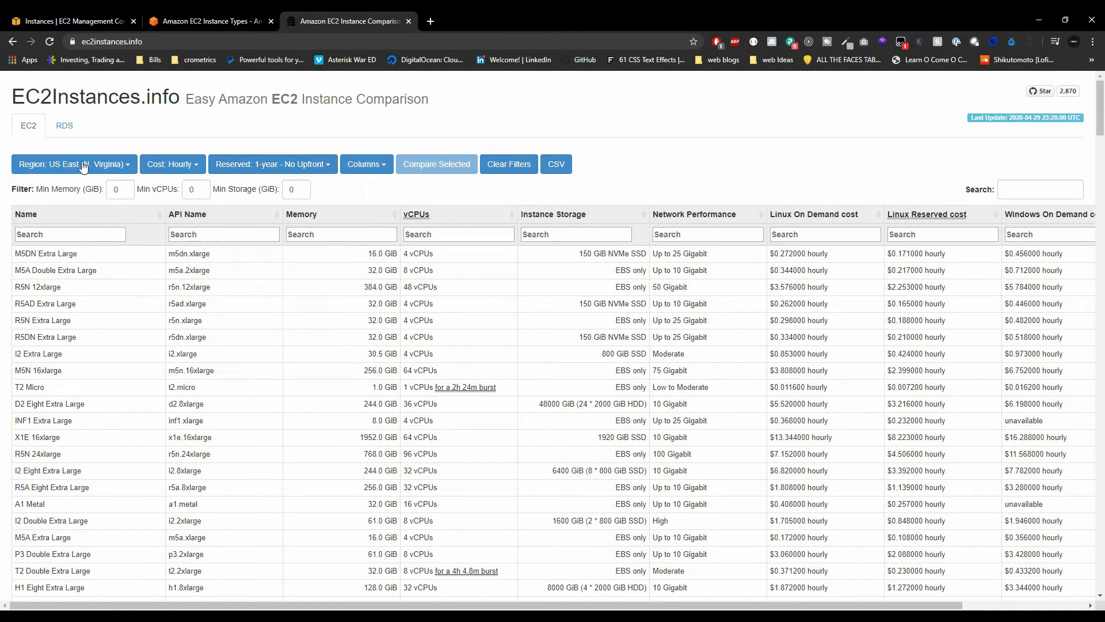
# Set the EC2Instances.info comparison table to show costs annually
pyautogui.click(167, 166)
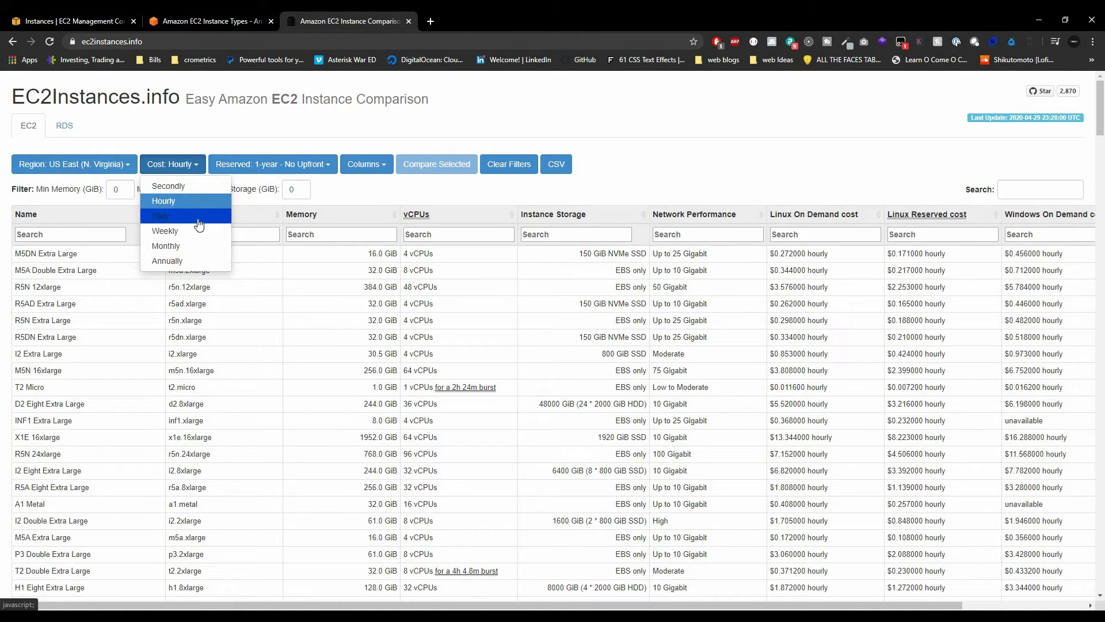
pyautogui.click(192, 260)
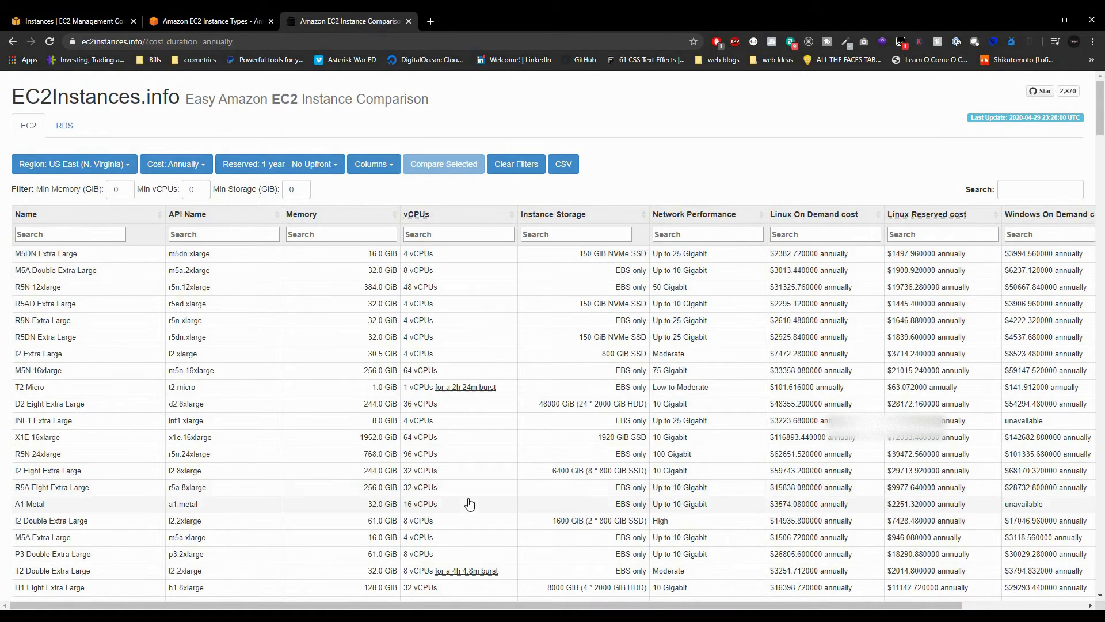
pyautogui.scroll(-3, 466, 570)
pyautogui.scroll(4, 572, 459)
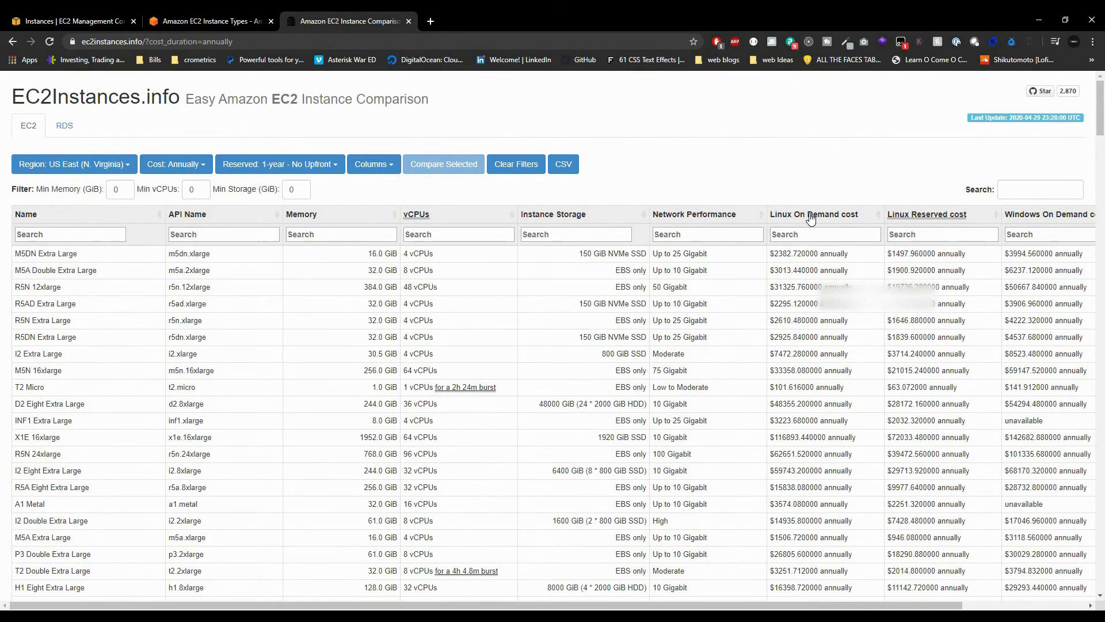
# Sort the comparison table by Linux On Demand cost from lowest to highest and highlight the T2 Micro row
pyautogui.click(806, 217)
pyautogui.click(805, 218)
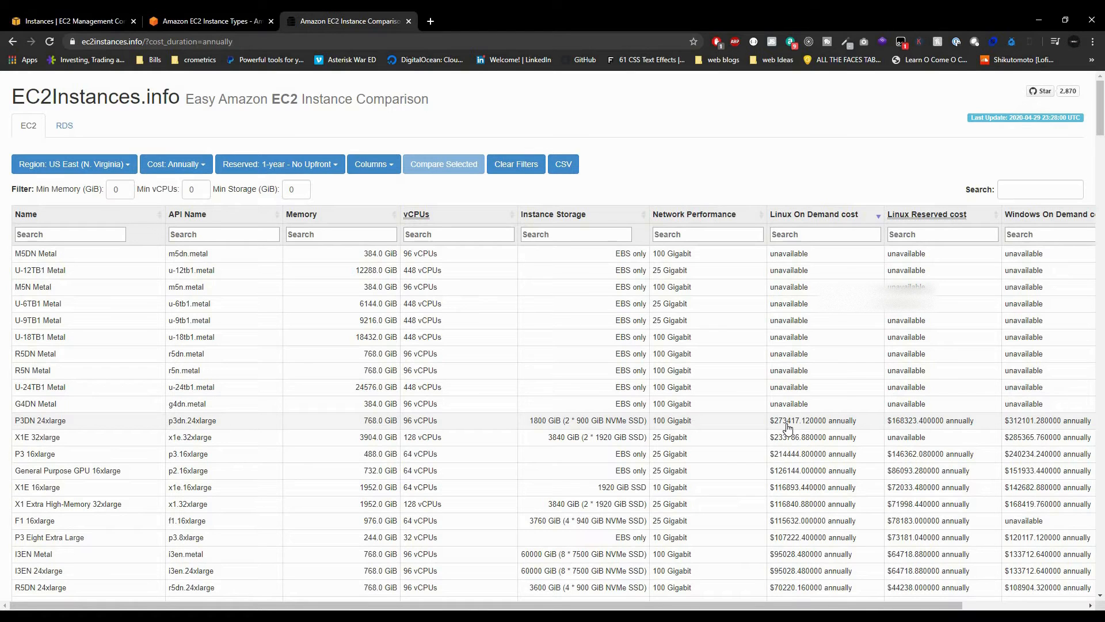
pyautogui.click(809, 216)
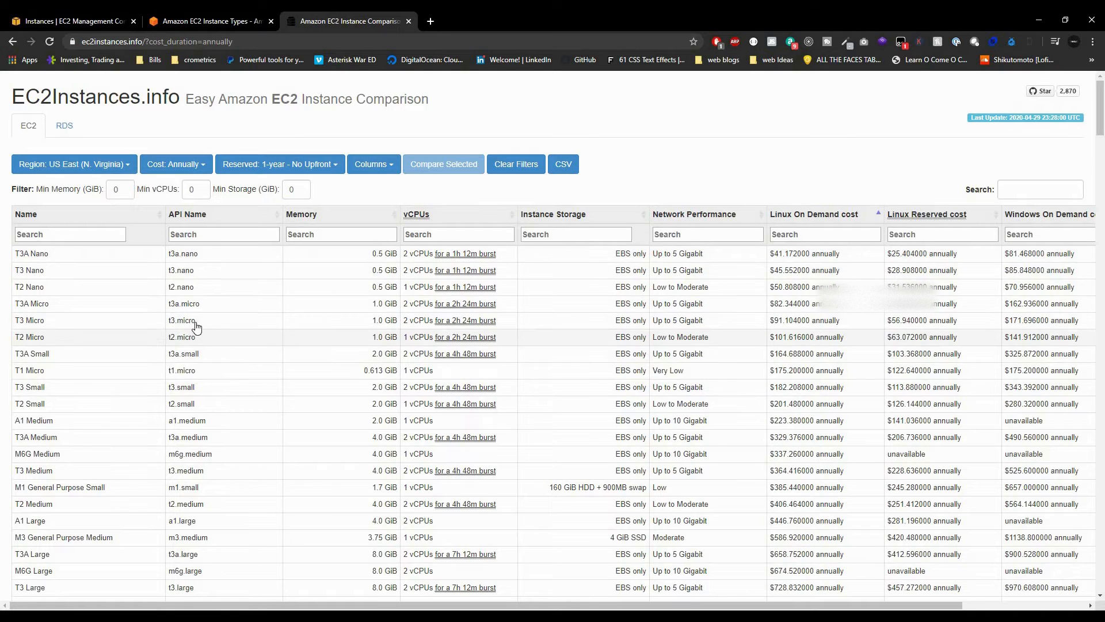
pyautogui.click(313, 344)
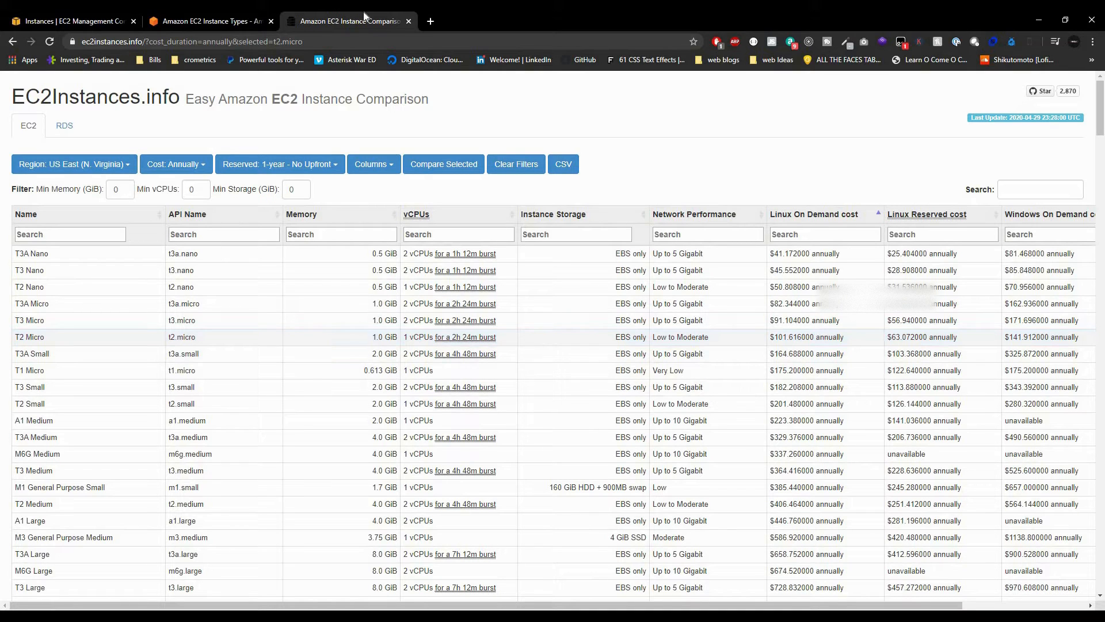
# Close the EC2 Instance Types and EC2Instances.info pages and switch to the SSH terminal window
pyautogui.middleClick(236, 16)
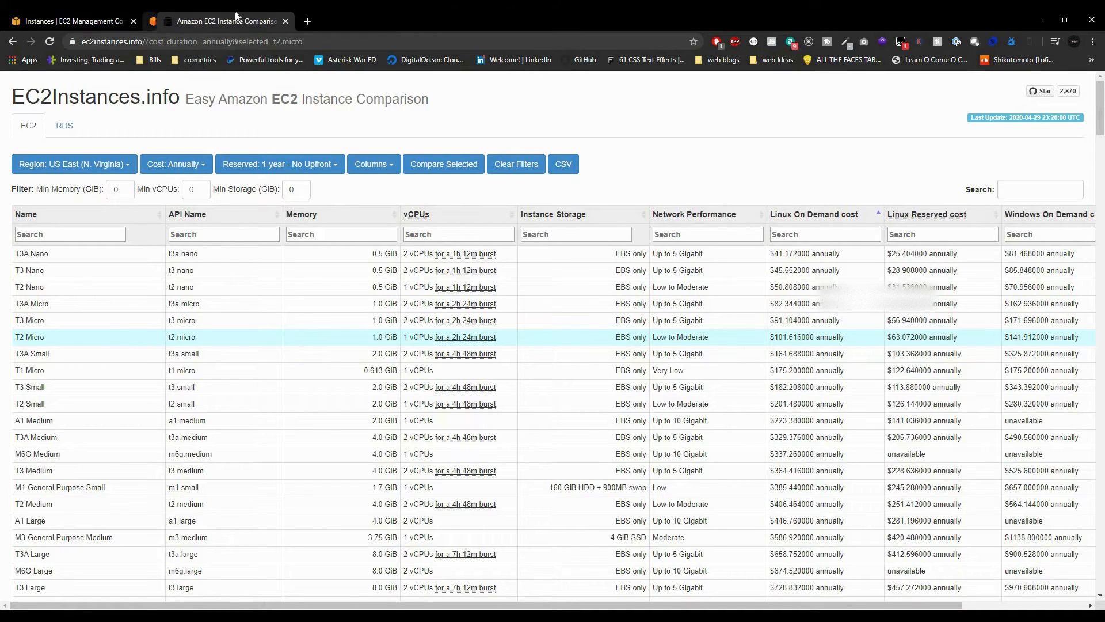
pyautogui.middleClick(232, 15)
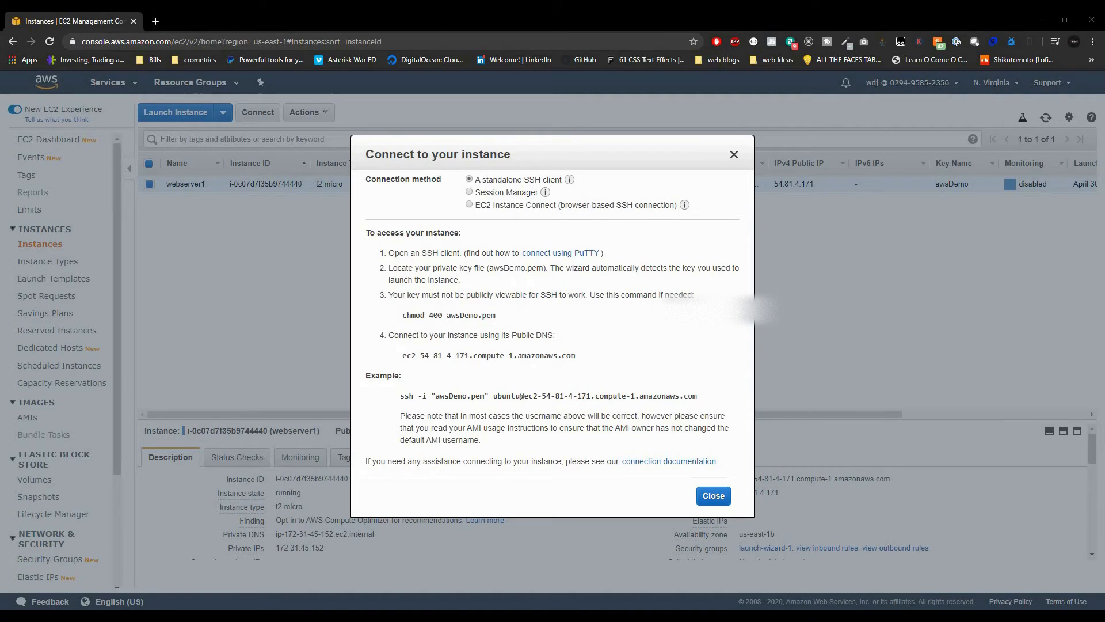
pyautogui.hotkey('alt', 'Tab')
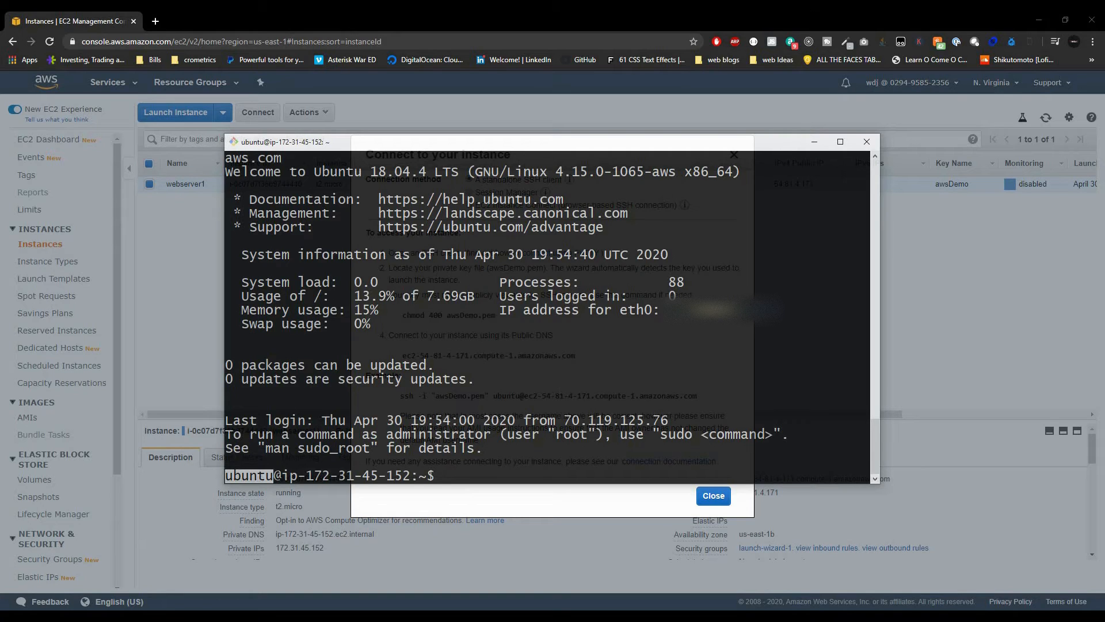
# Update the instance's package lists by running sudo apt-get update
pyautogui.write('sudo s')
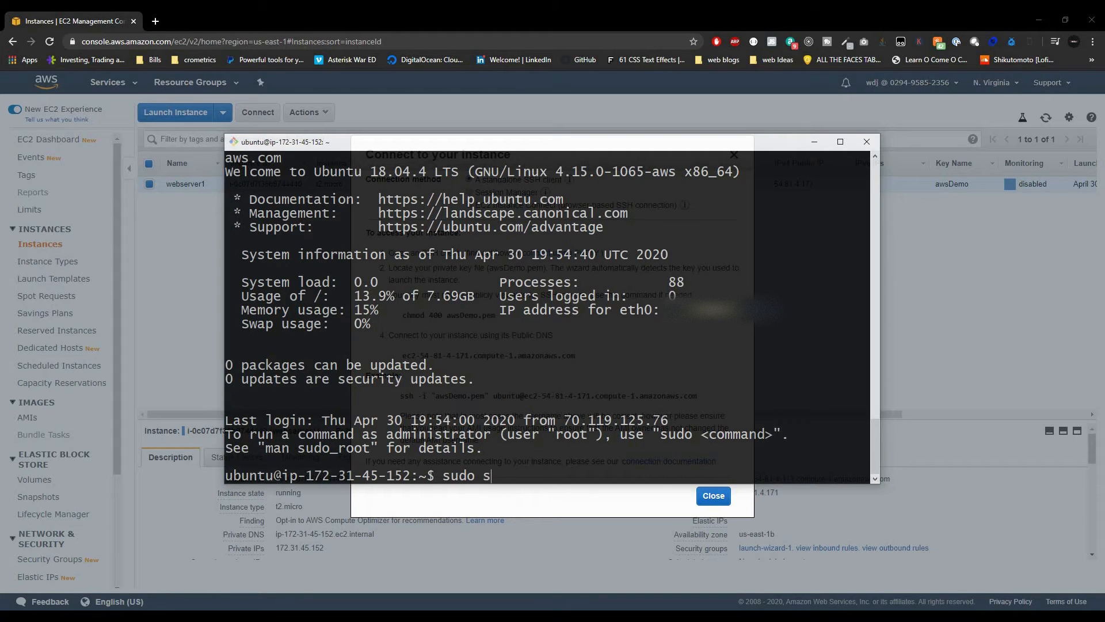
pyautogui.press('BackSpace')
pyautogui.write('apt-get update')
pyautogui.press('Return')
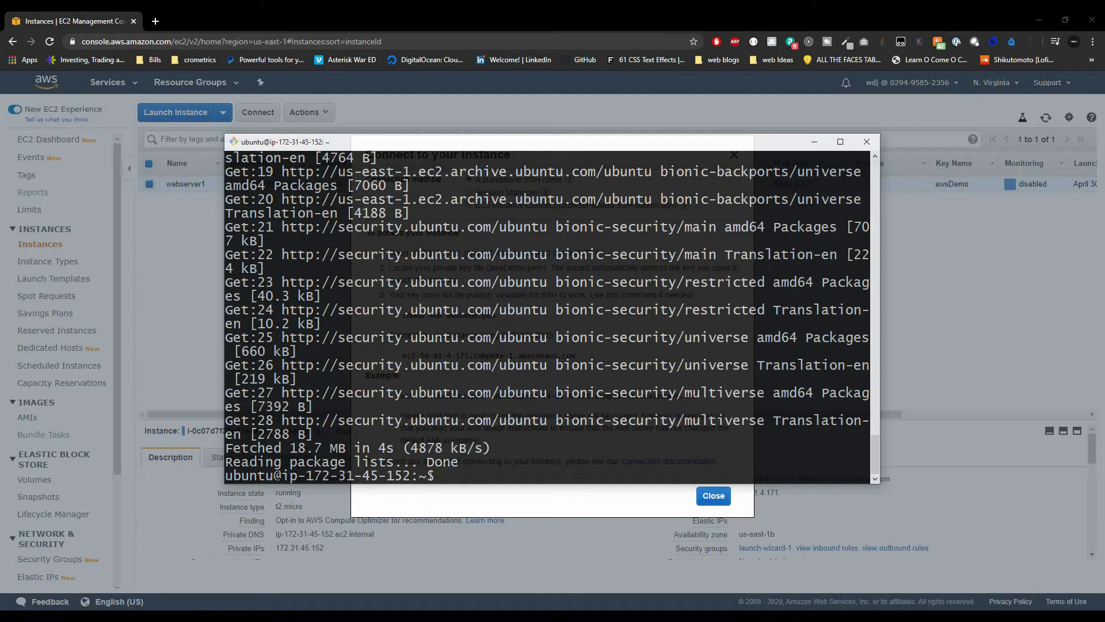
# Install the Apache web server with sudo apt-get install apache2 and answer y to continue
pyautogui.press('Up')
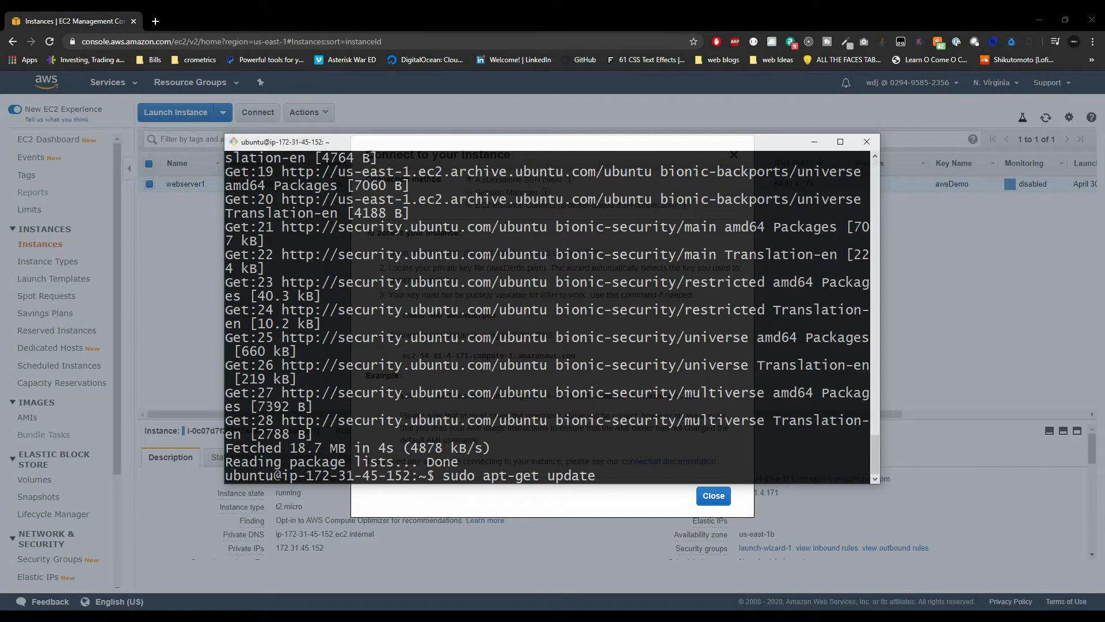
pyautogui.press('BackSpace')
pyautogui.press('BackSpace')
pyautogui.press('BackSpace')
pyautogui.press('BackSpace')
pyautogui.press('BackSpace')
pyautogui.press('BackSpace')
pyautogui.write('insu')
pyautogui.press('BackSpace')
pyautogui.write('ta')
pyautogui.press('BackSpace')
pyautogui.press('BackSpace')
pyautogui.write('tas')
pyautogui.press('BackSpace')
pyautogui.write('ll apache2')
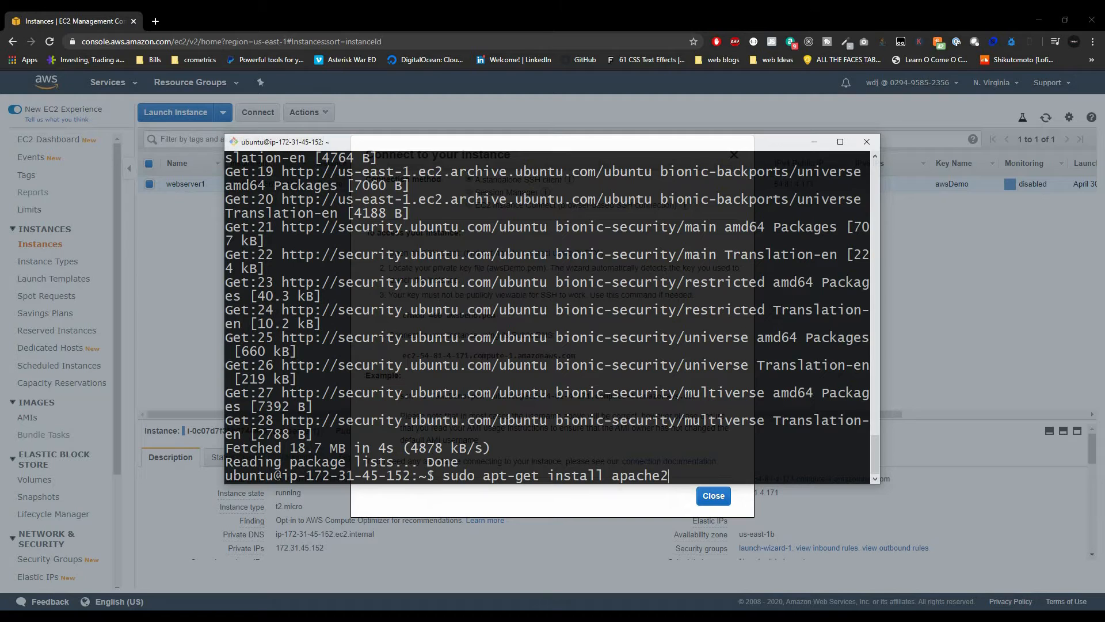
pyautogui.press('Return')
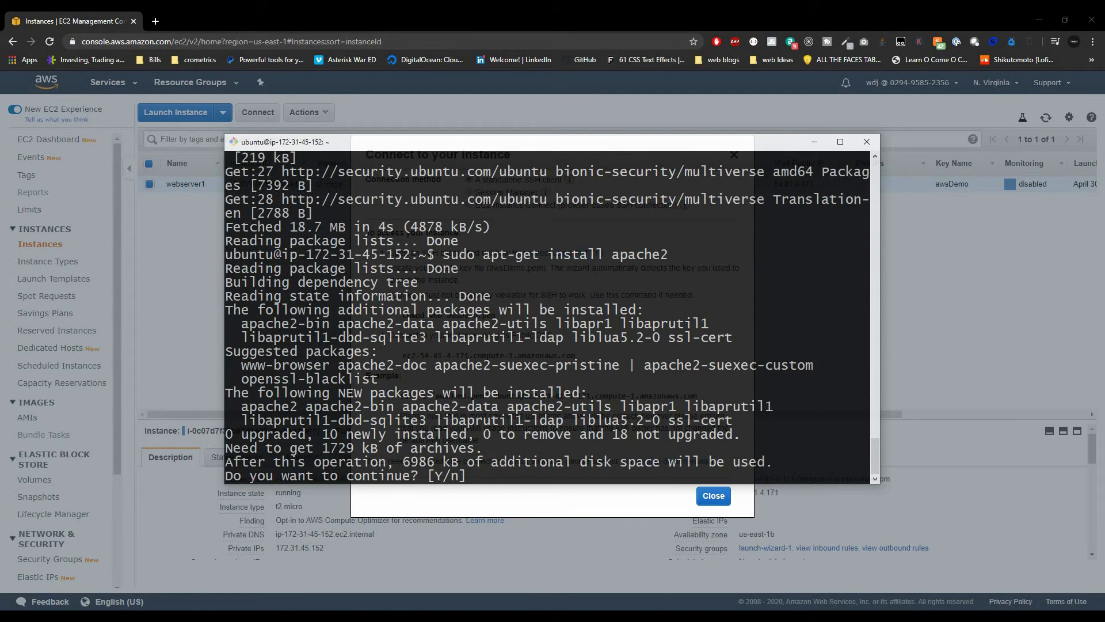
pyautogui.write('y')
pyautogui.press('Return')
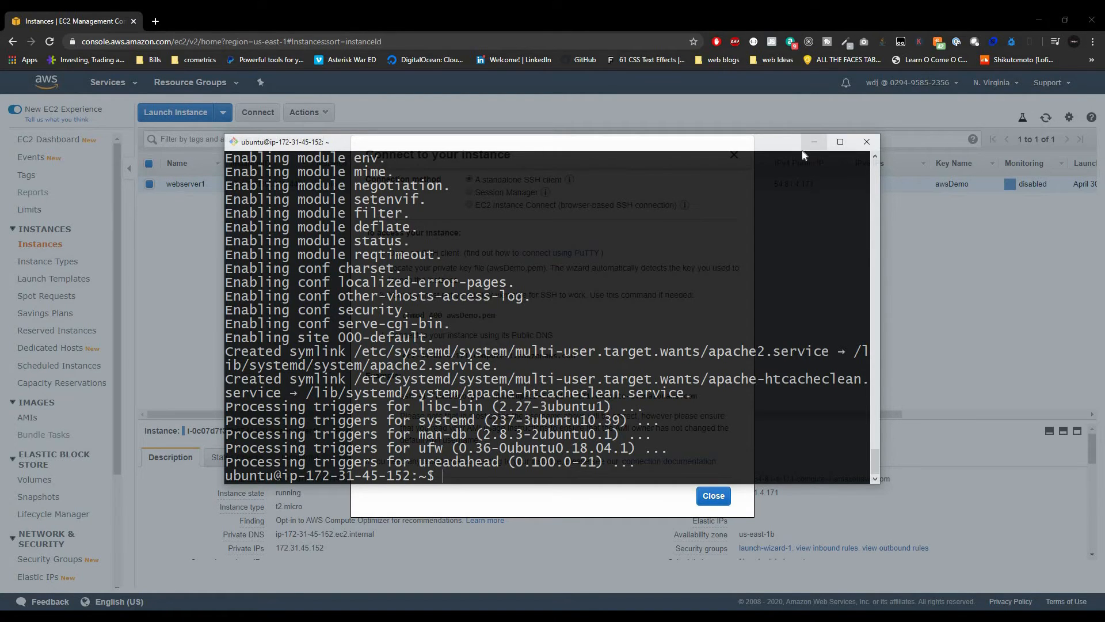
# Return to the EC2 console, close the connection instructions and view webserver1's status checks
pyautogui.click(814, 141)
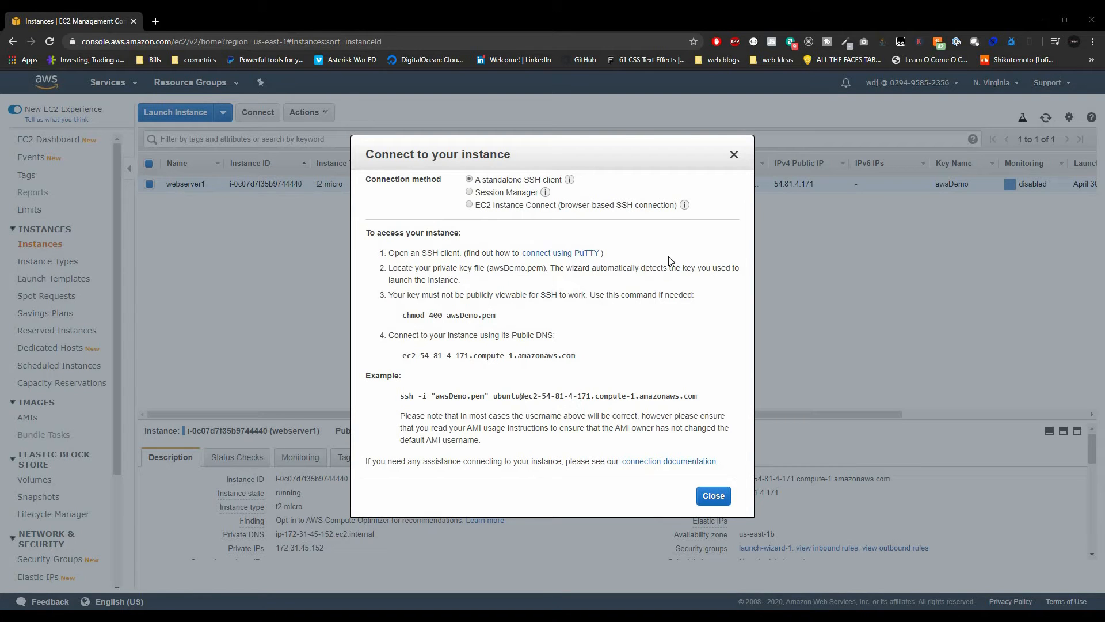
pyautogui.click(733, 155)
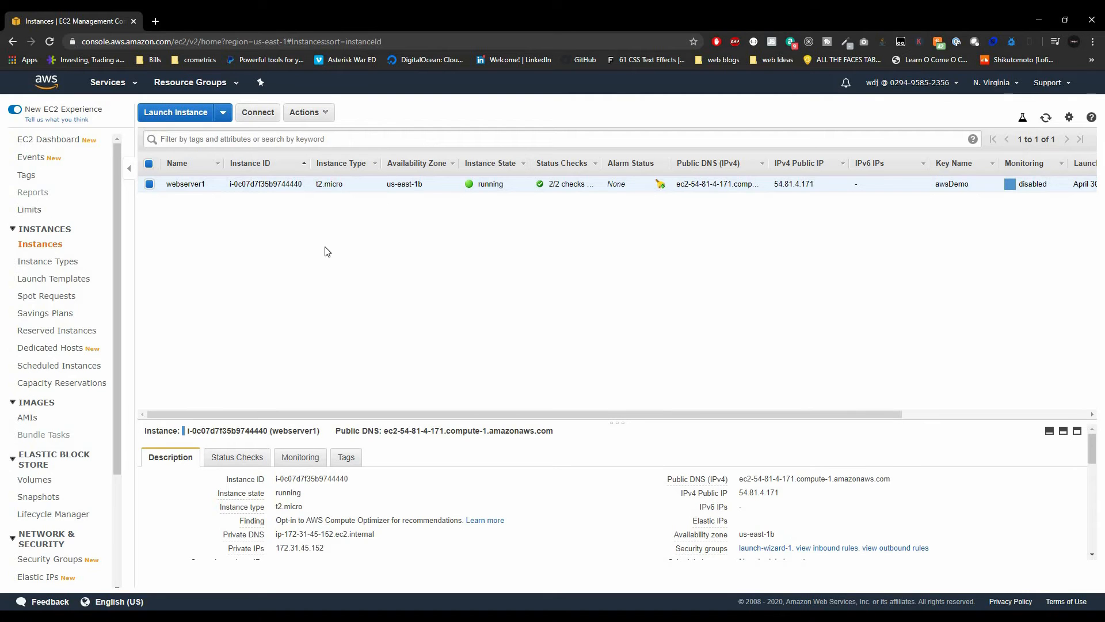
pyautogui.click(222, 458)
pyautogui.scroll(-1, 236, 489)
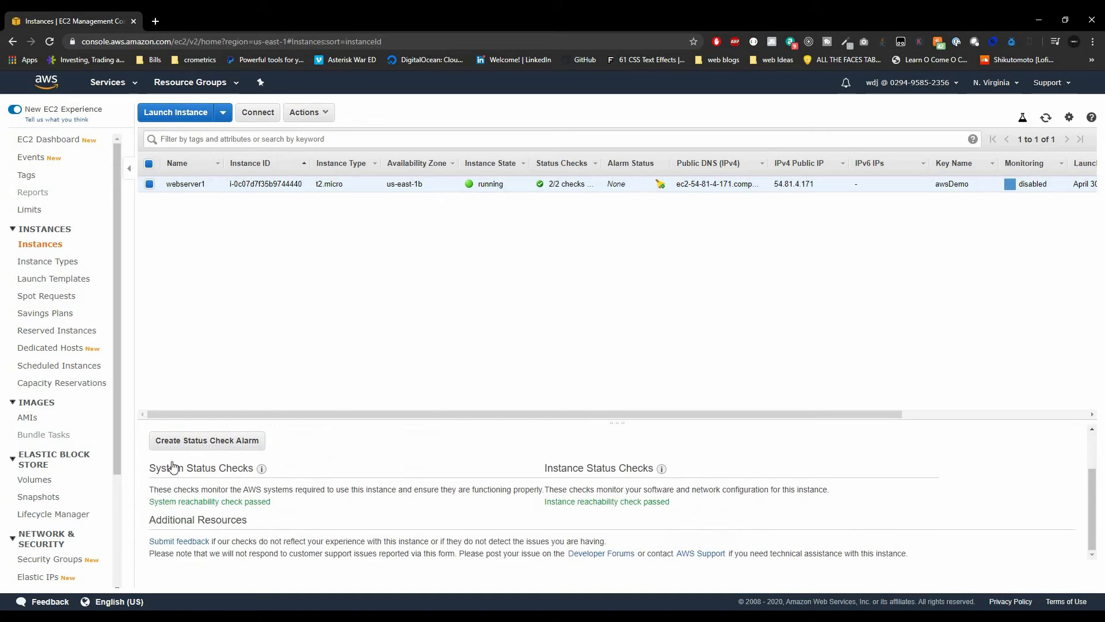
pyautogui.scroll(1, 242, 501)
# Examine webserver1's description details, including its key pair, availability zone and security groups
pyautogui.click(168, 457)
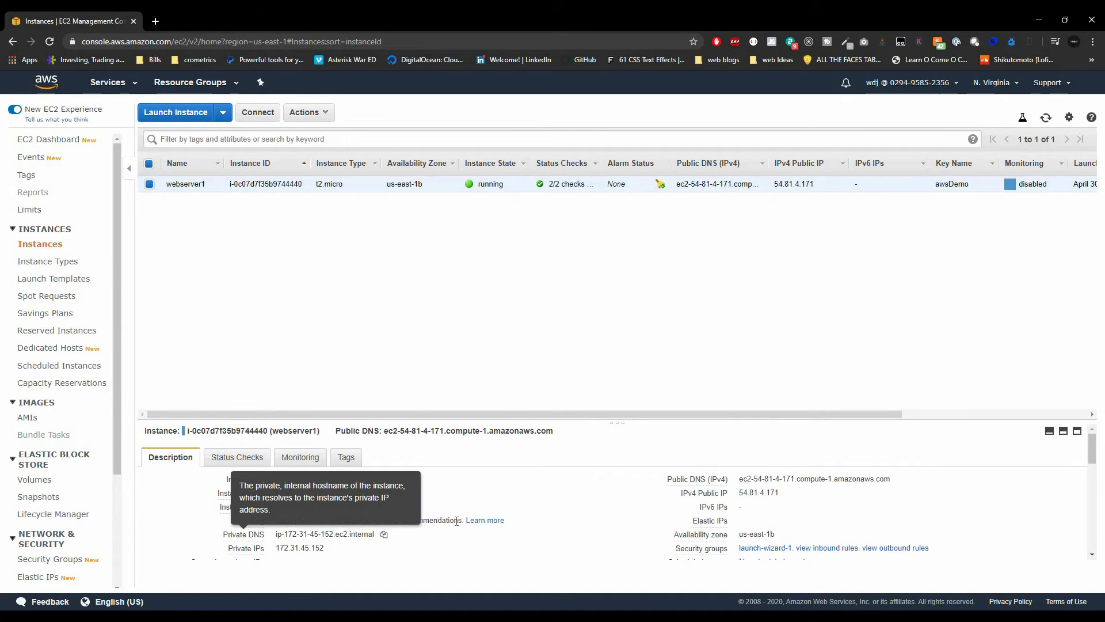
pyautogui.scroll(-1, 458, 525)
pyautogui.scroll(-3, 458, 526)
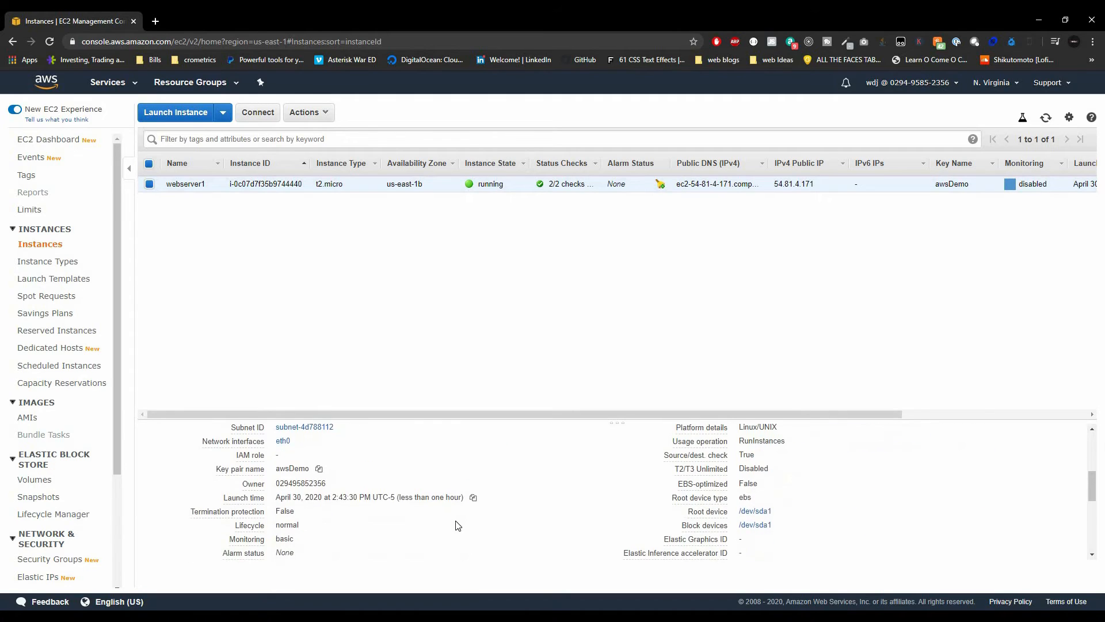
pyautogui.scroll(-1, 458, 525)
pyautogui.scroll(6, 458, 525)
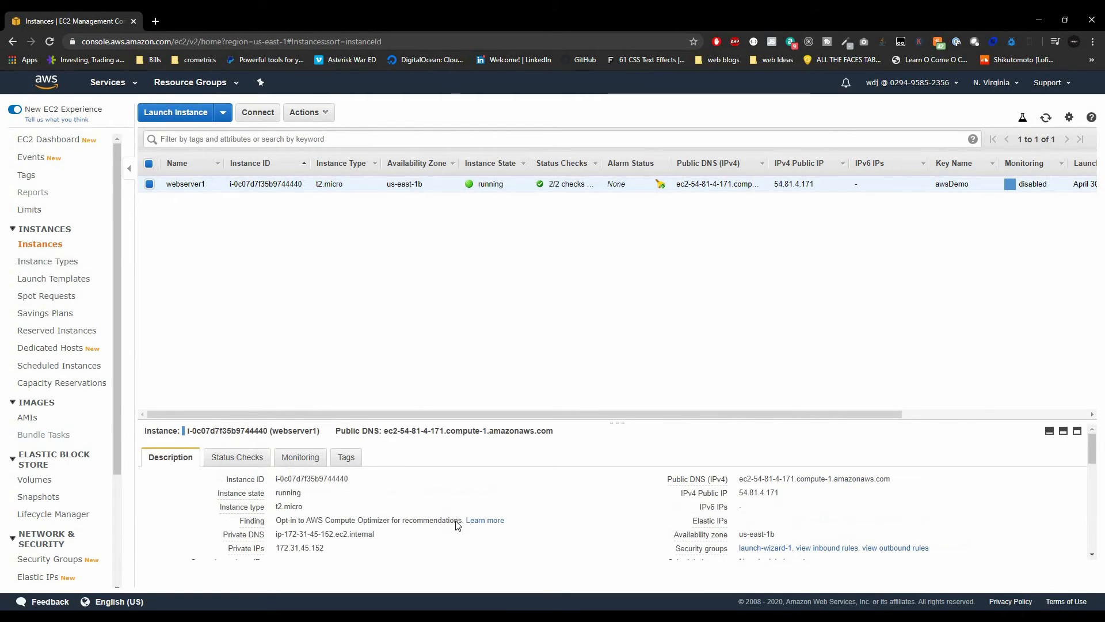
pyautogui.scroll(-2, 458, 525)
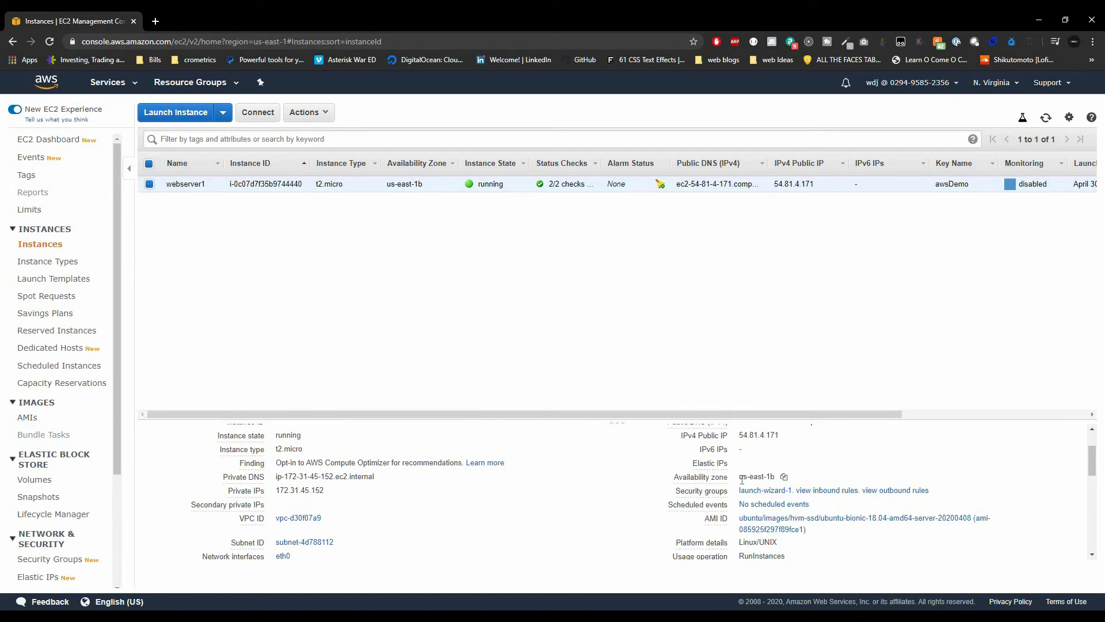
# Copy webserver1's public DNS address and load it in a new browser tab
pyautogui.moveTo(740, 476); pyautogui.dragTo(776, 477)
pyautogui.scroll(1, 774, 482)
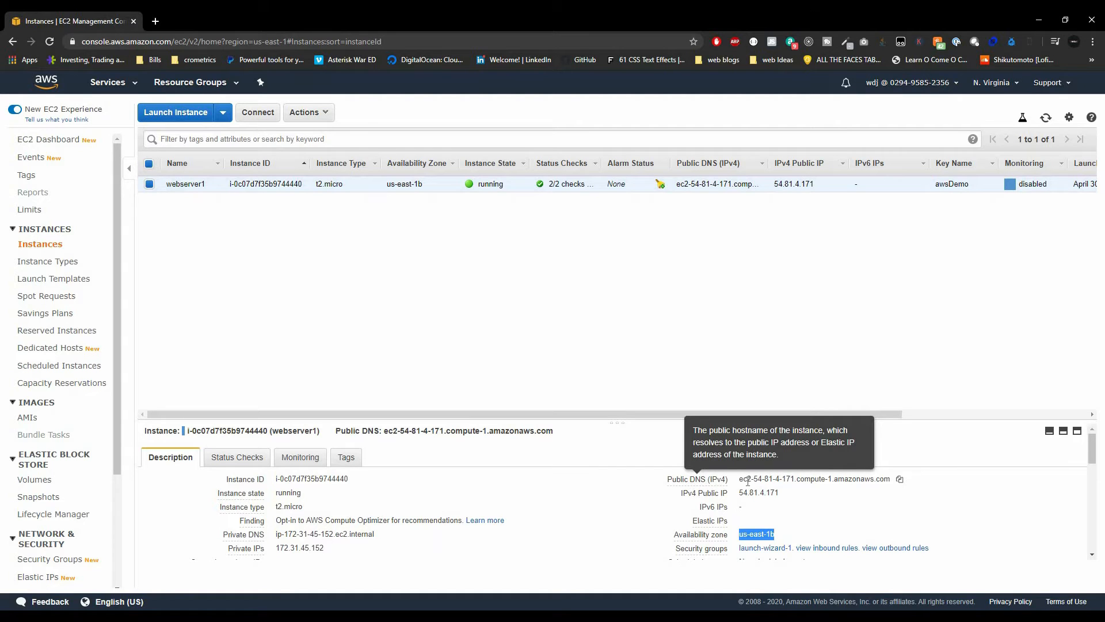
pyautogui.click(900, 479)
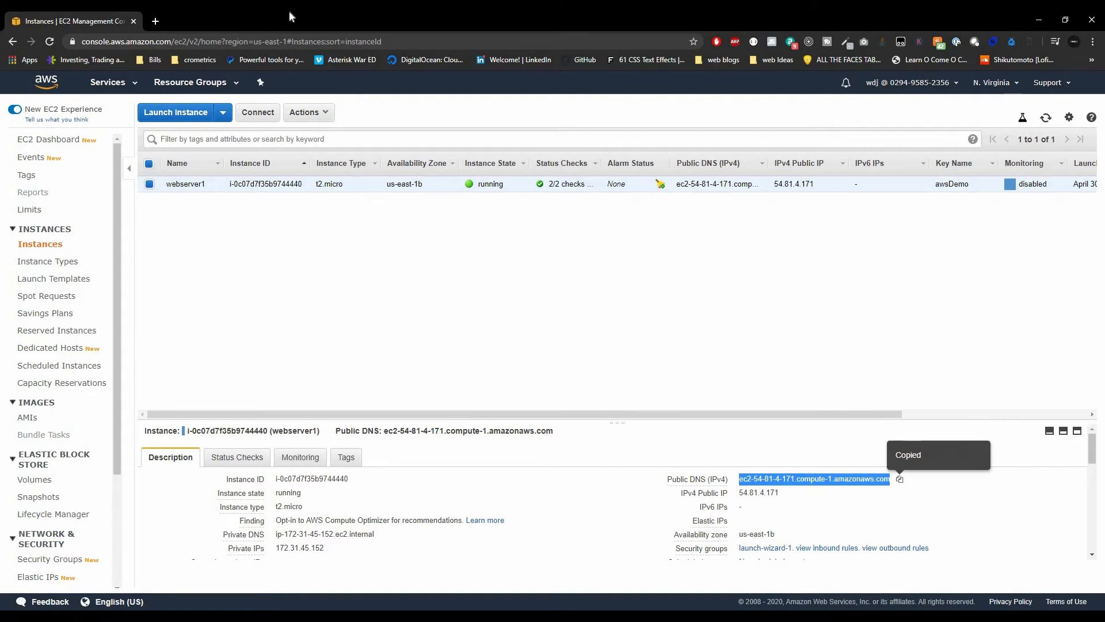
pyautogui.click(155, 22)
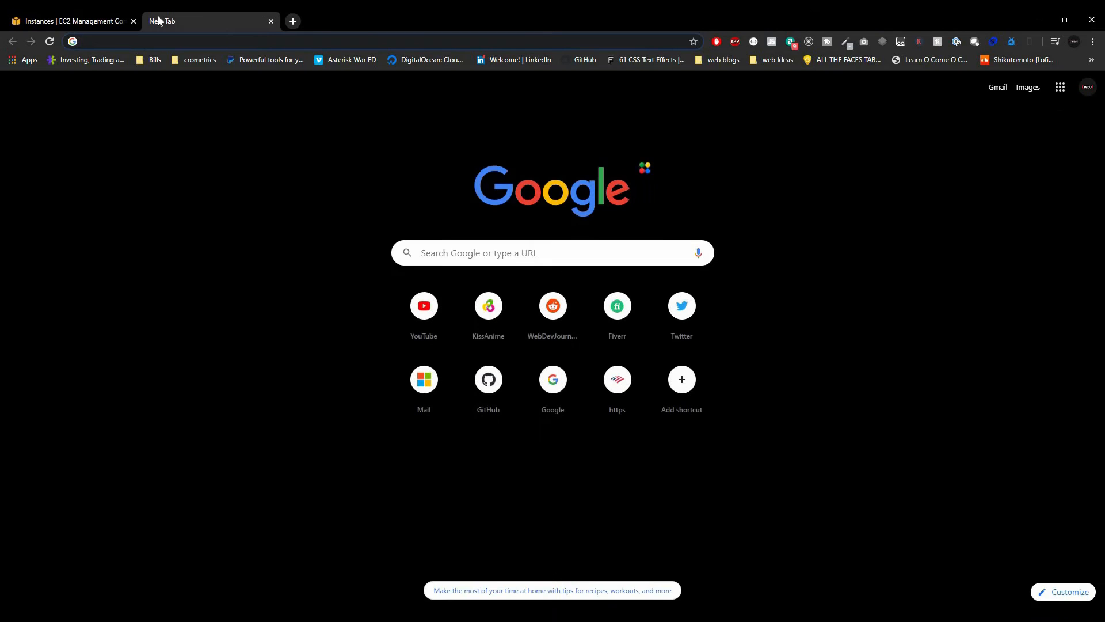
pyautogui.hotkey('ctrl', 'v')
pyautogui.press('Return')
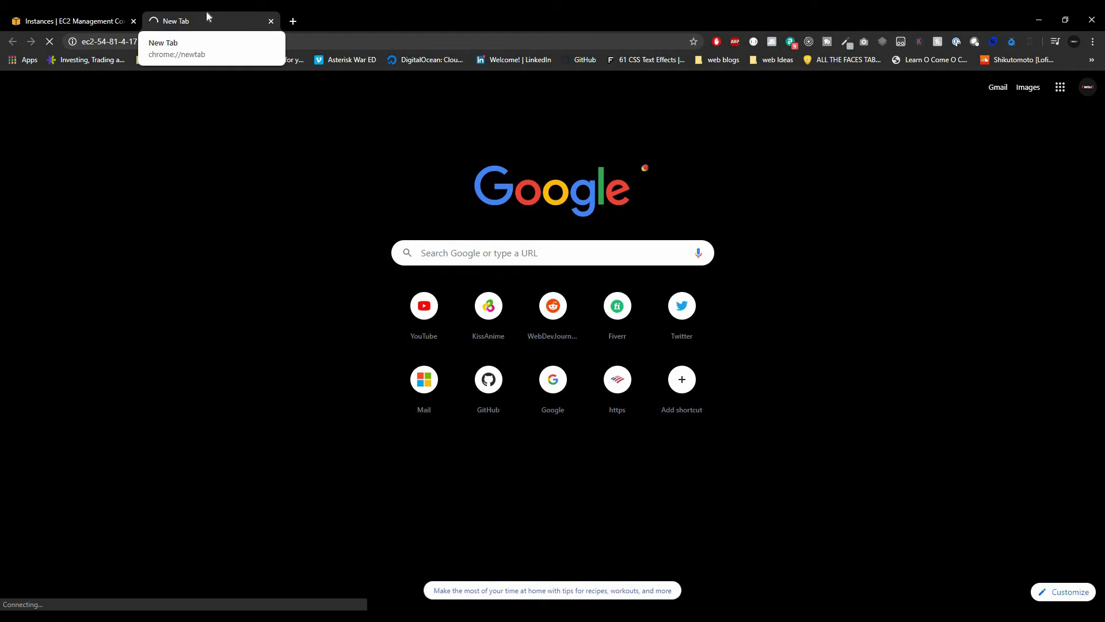
# Return to the EC2 console, enlarge webserver1's details, and view the inbound and outbound rules of its security group
pyautogui.click(82, 15)
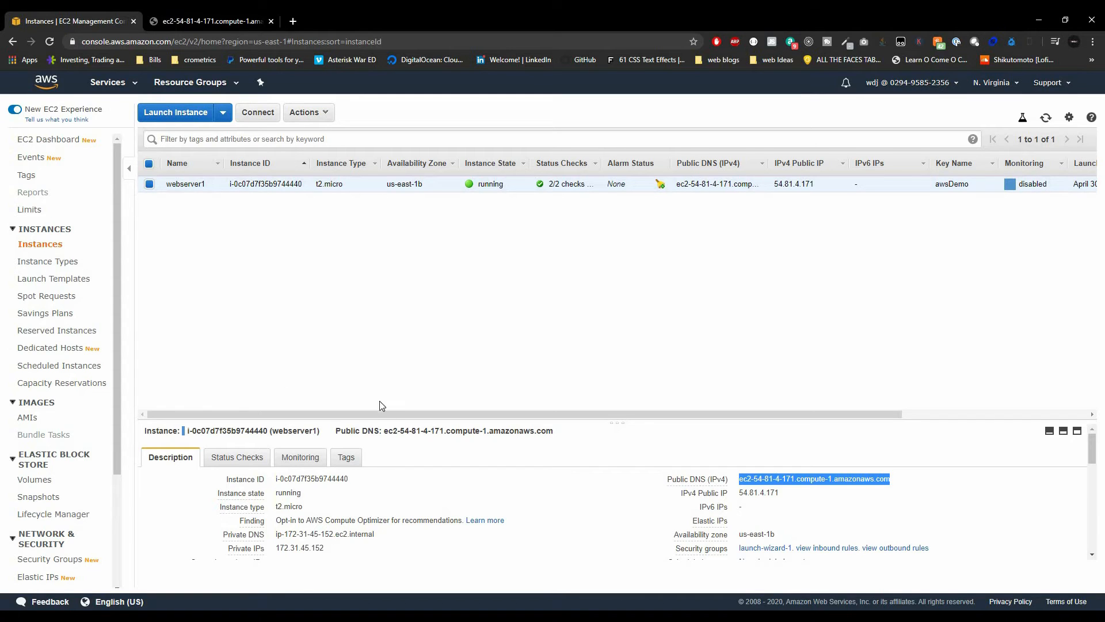
pyautogui.hotkey('alt', 'Tab')
pyautogui.moveTo(402, 423); pyautogui.dragTo(402, 214)
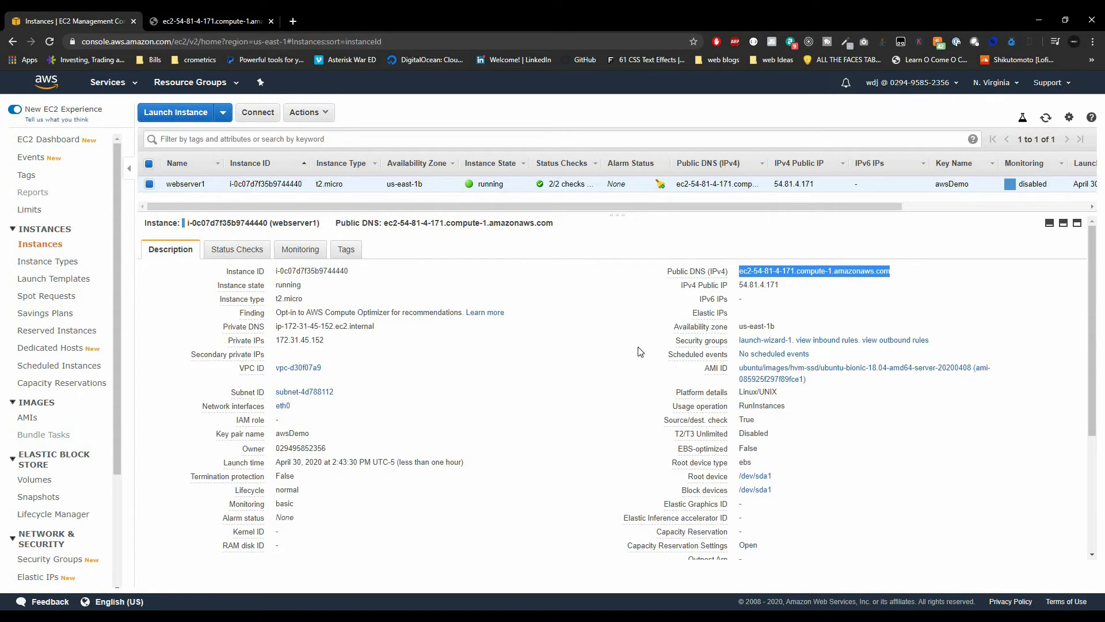
pyautogui.moveTo(700, 341)
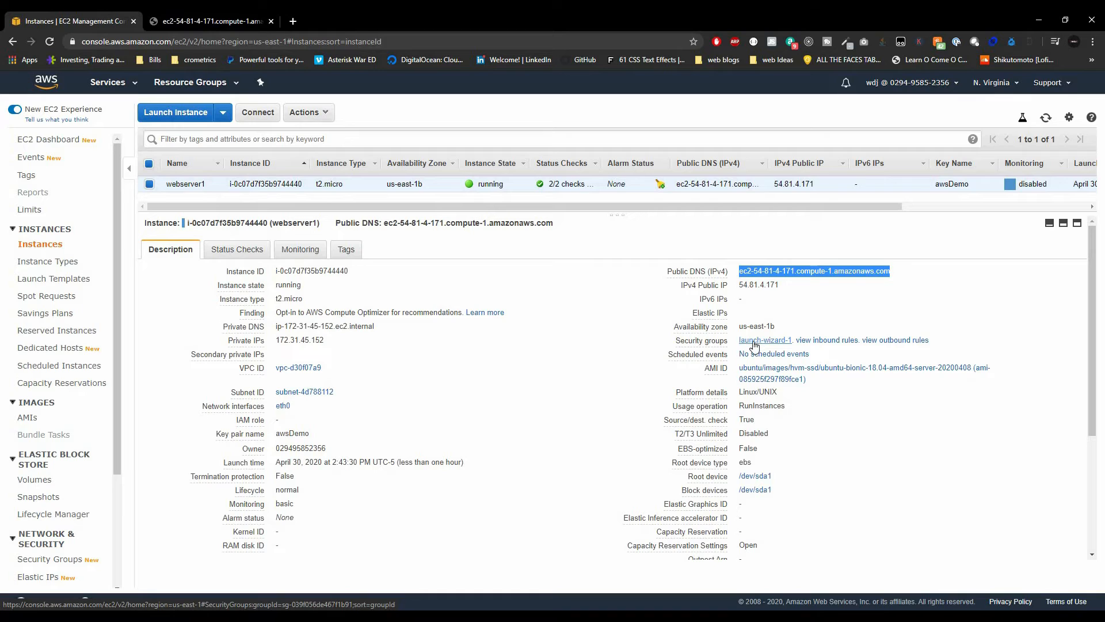
pyautogui.click(820, 341)
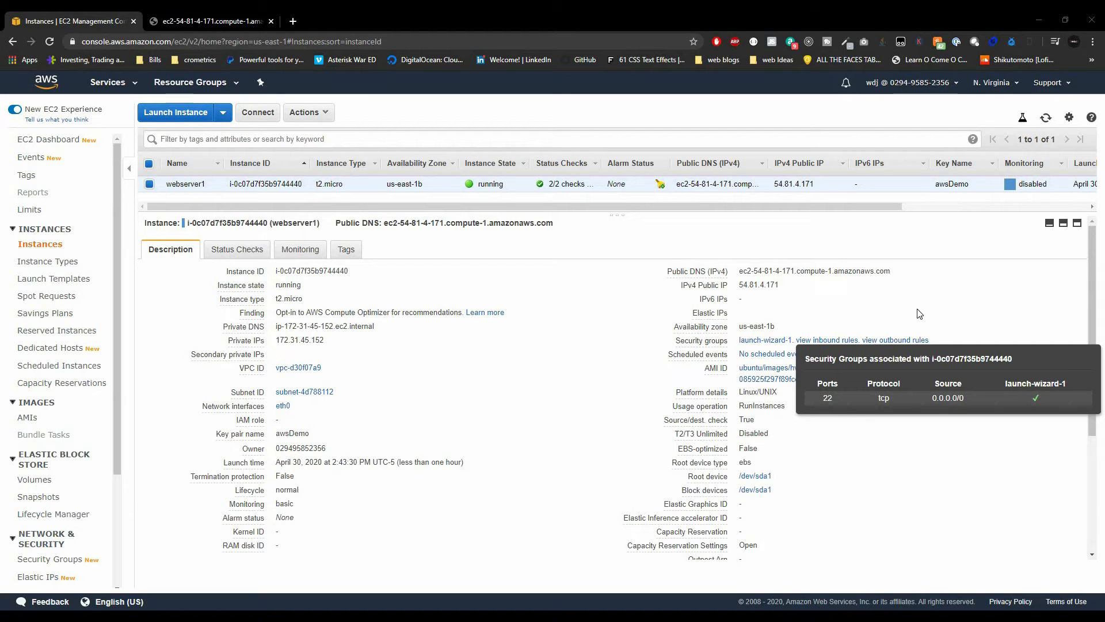
pyautogui.moveTo(914, 344)
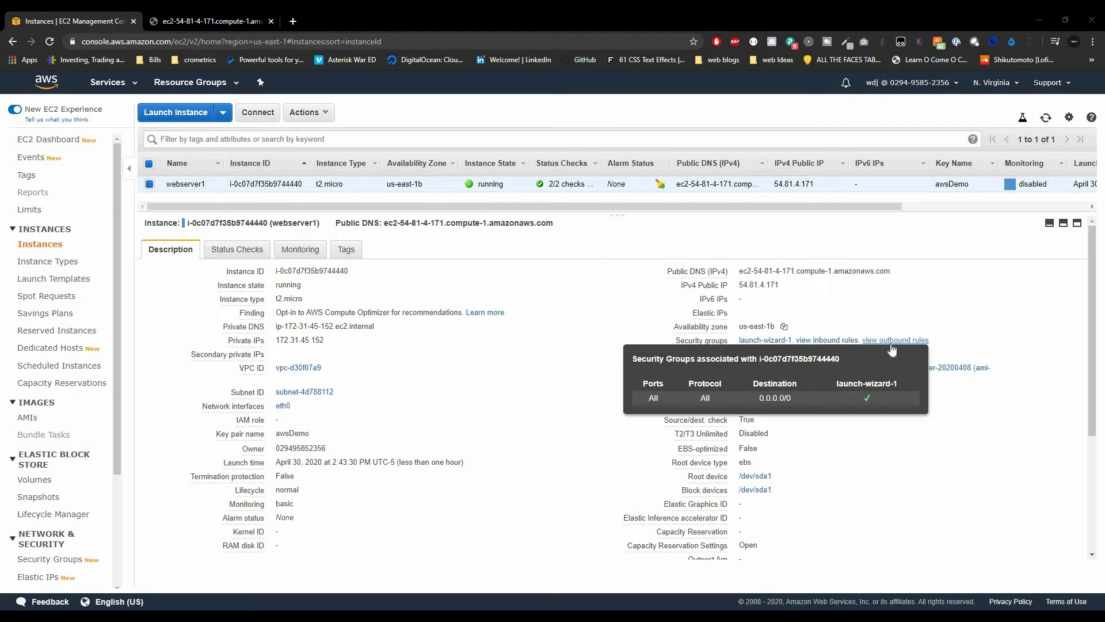
pyautogui.click(614, 311)
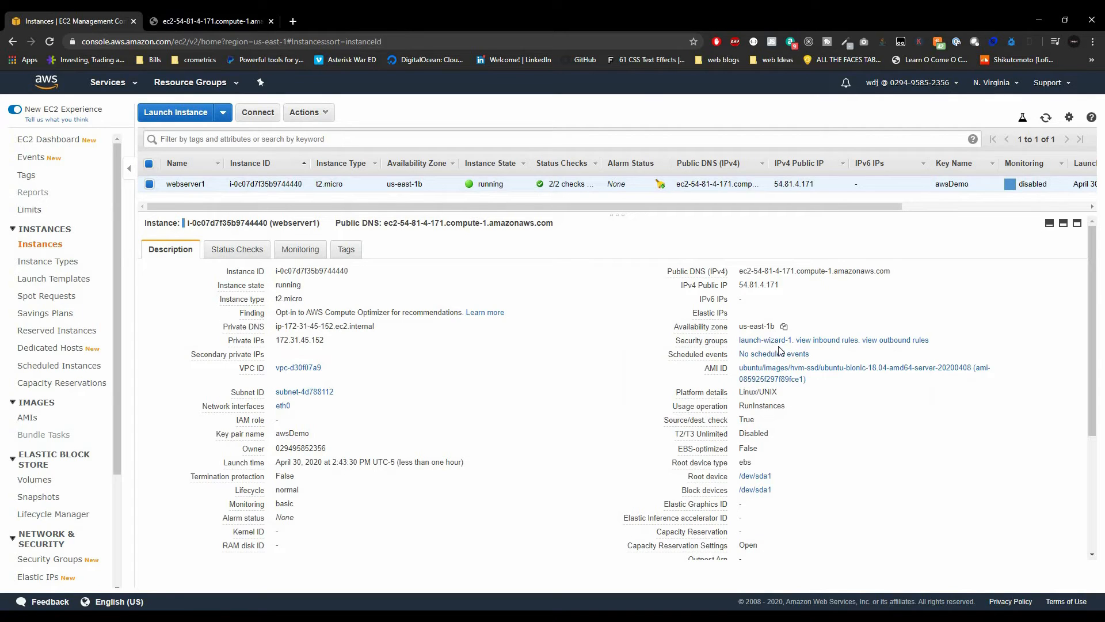
# Open the launch-wizard-1 security group's inbound rules for editing and set the SSH rule's source to My IP
pyautogui.click(758, 343)
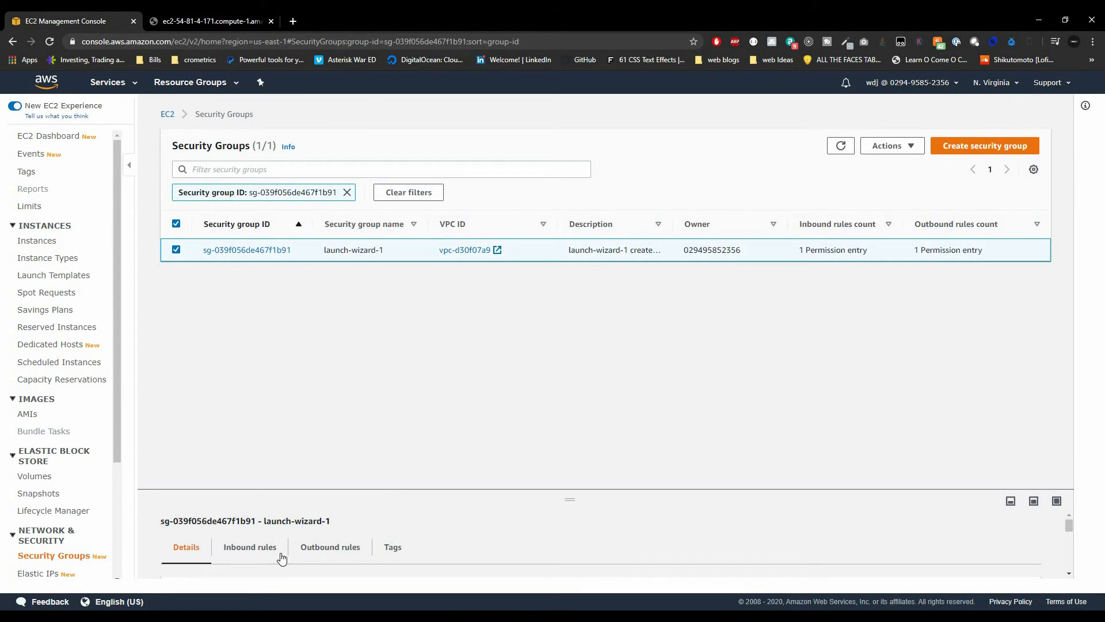
pyautogui.click(261, 556)
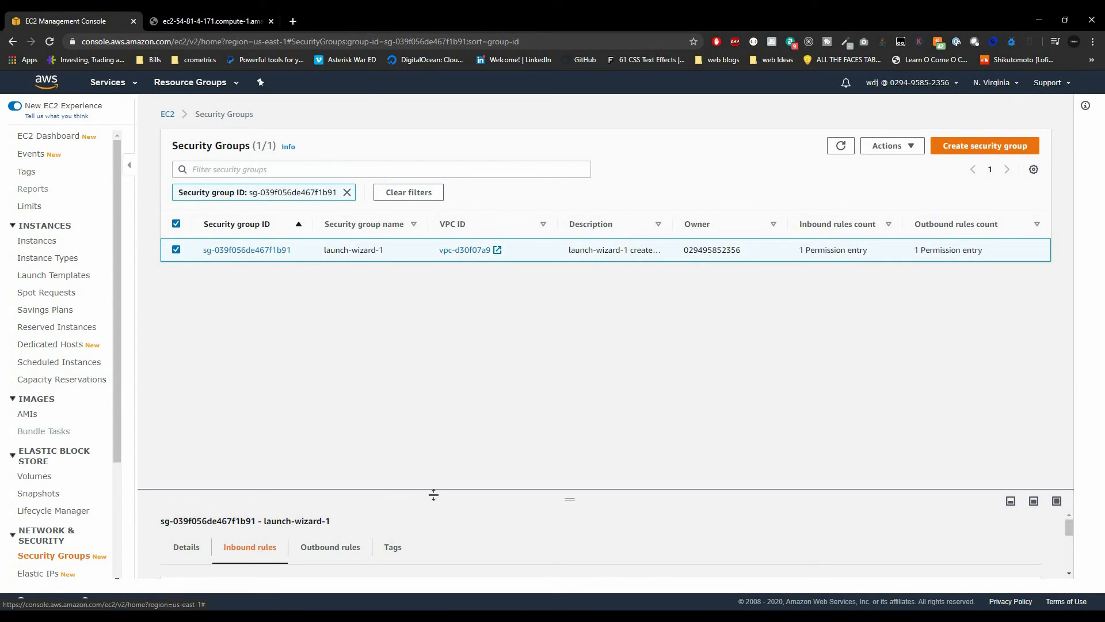
pyautogui.moveTo(434, 494); pyautogui.dragTo(445, 273)
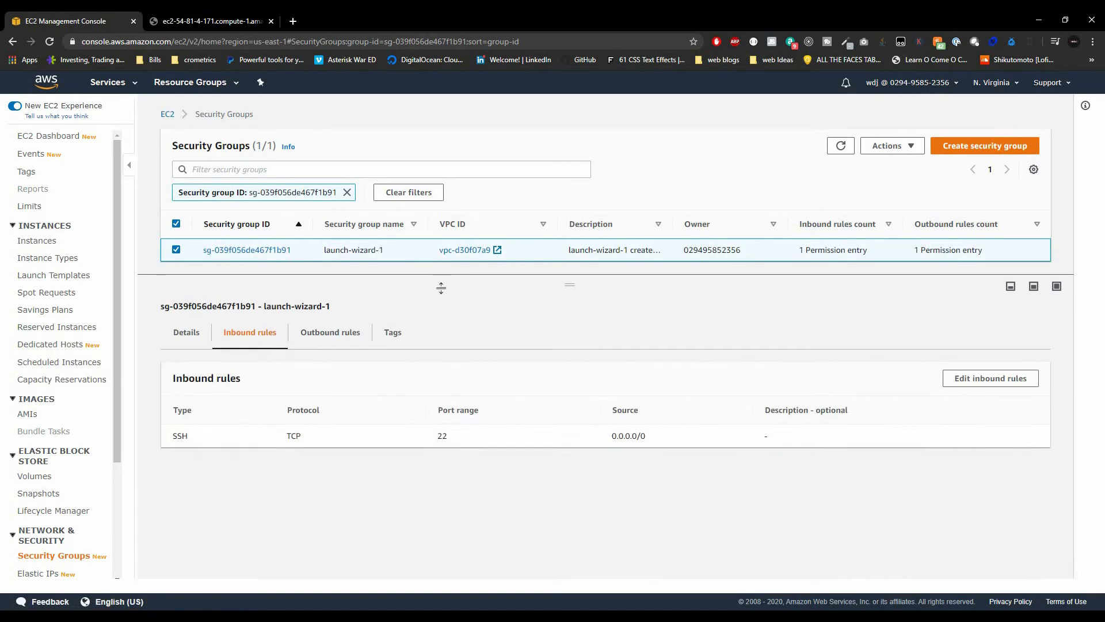
pyautogui.click(1003, 386)
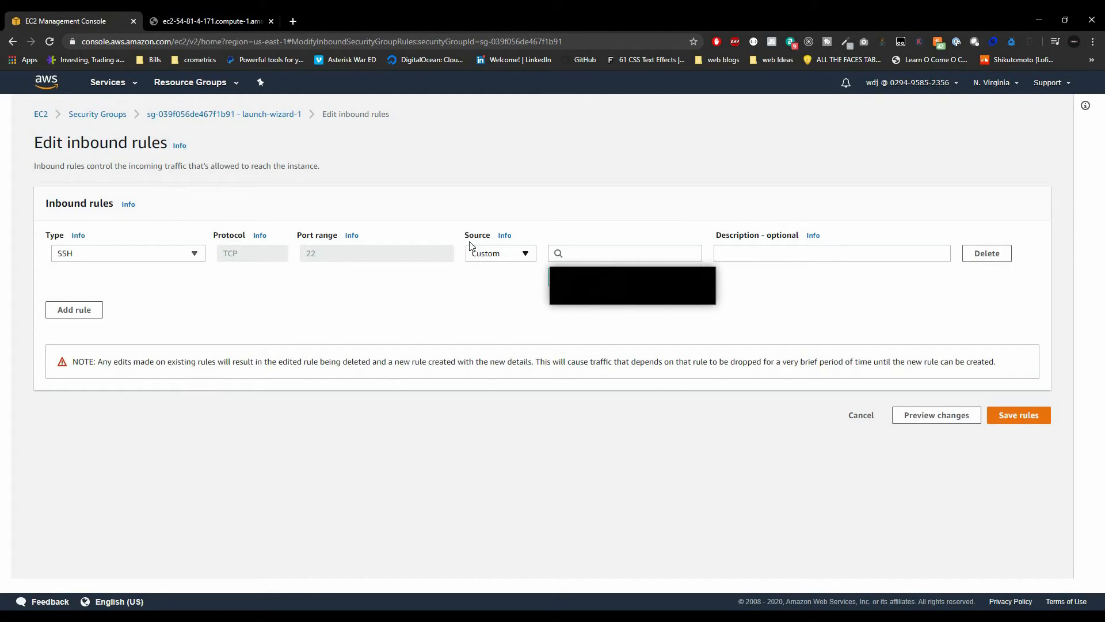
pyautogui.click(502, 252)
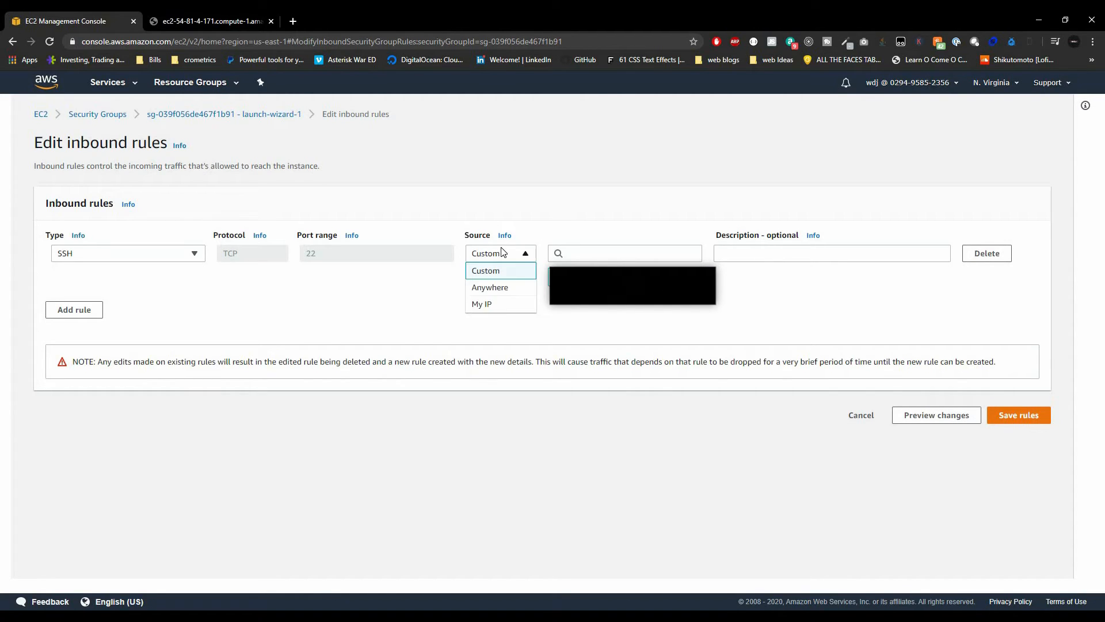
pyautogui.click(505, 303)
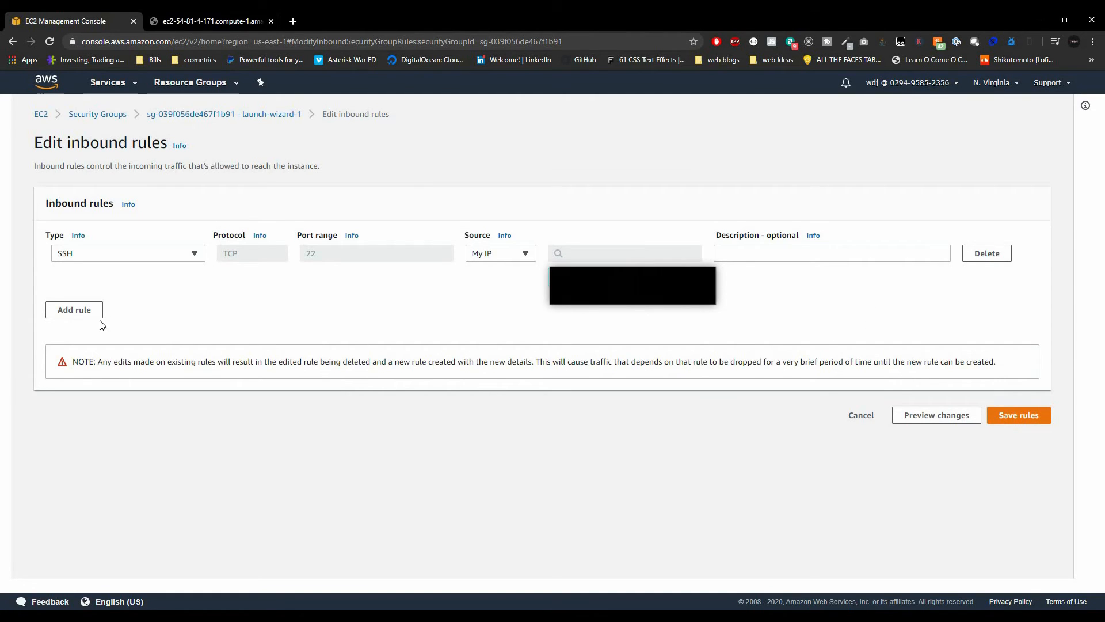
# Add an inbound HTTP rule on port 80 with source Anywhere and save the security group's rules
pyautogui.click(81, 311)
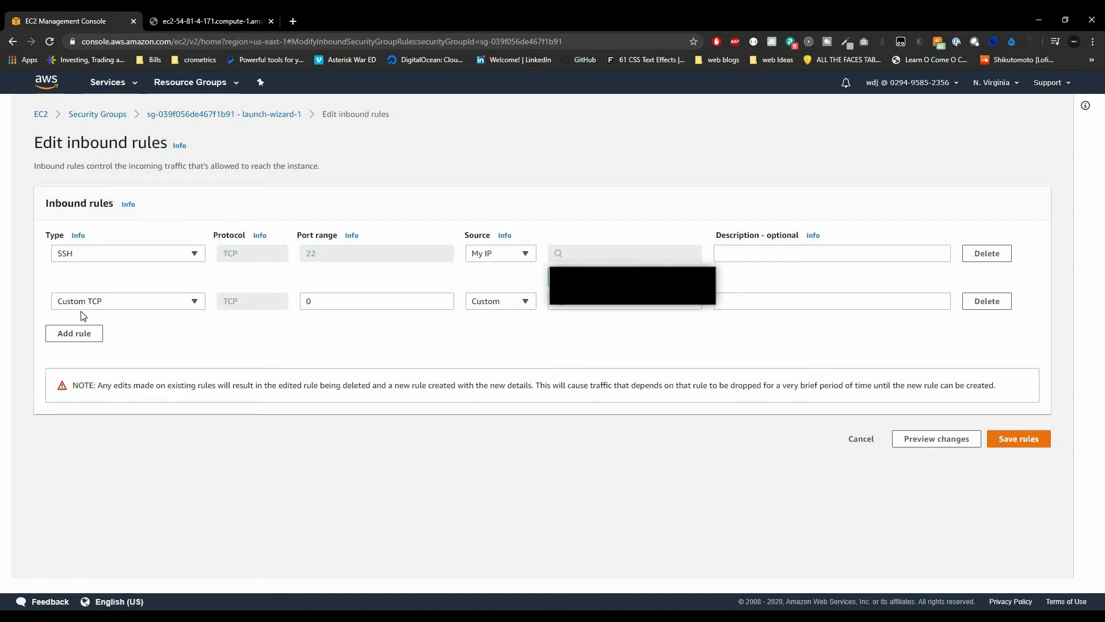
pyautogui.click(149, 302)
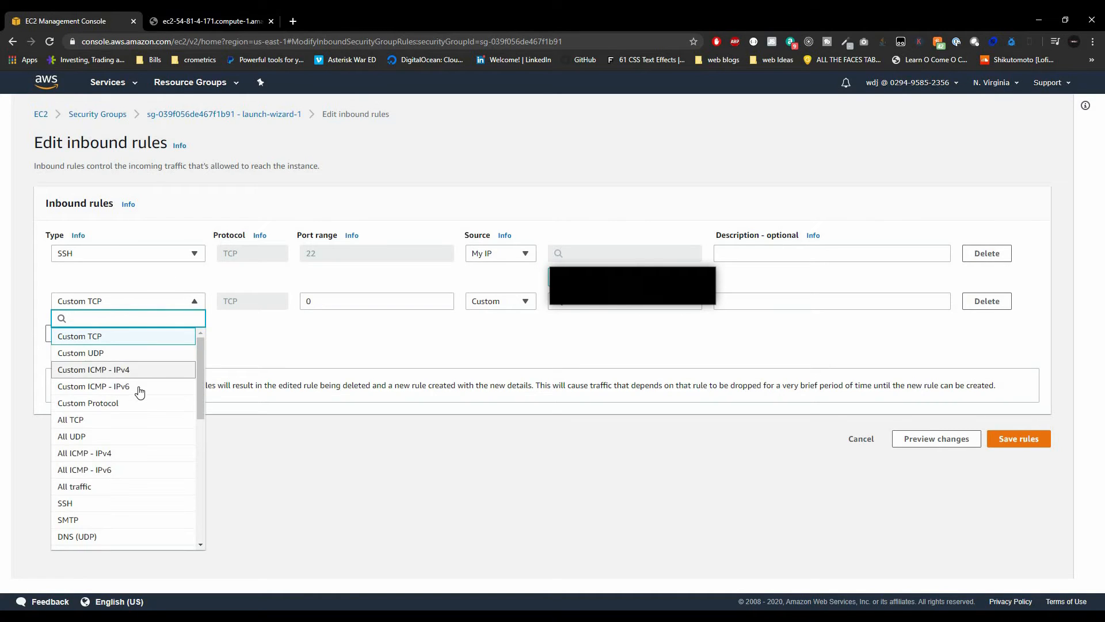
pyautogui.scroll(-3, 151, 436)
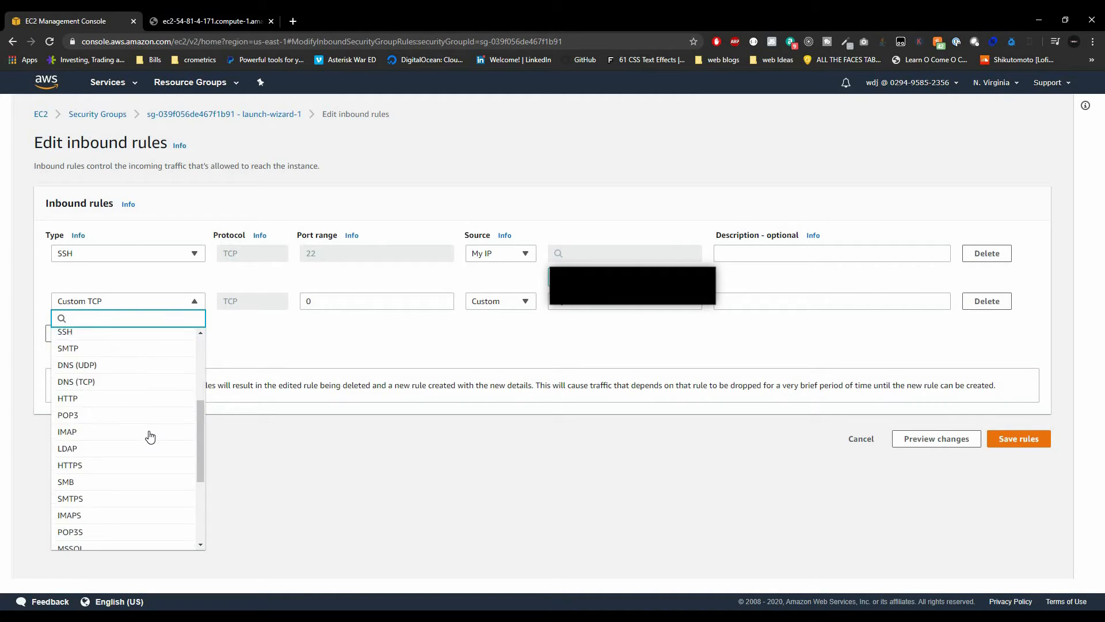
pyautogui.scroll(-2, 149, 426)
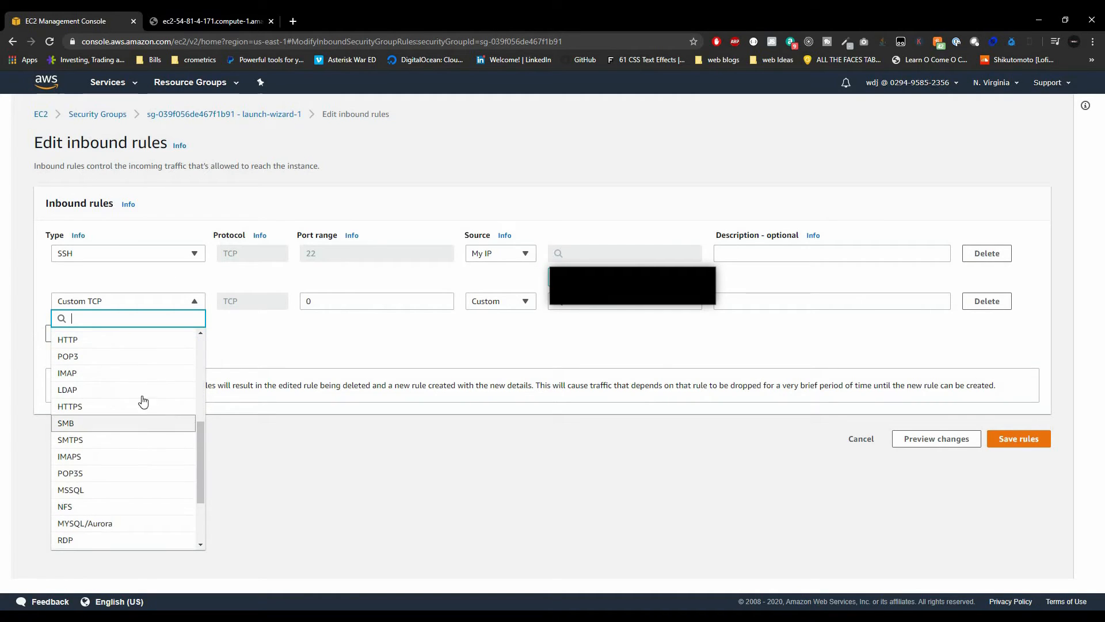
pyautogui.click(137, 341)
pyautogui.click(137, 302)
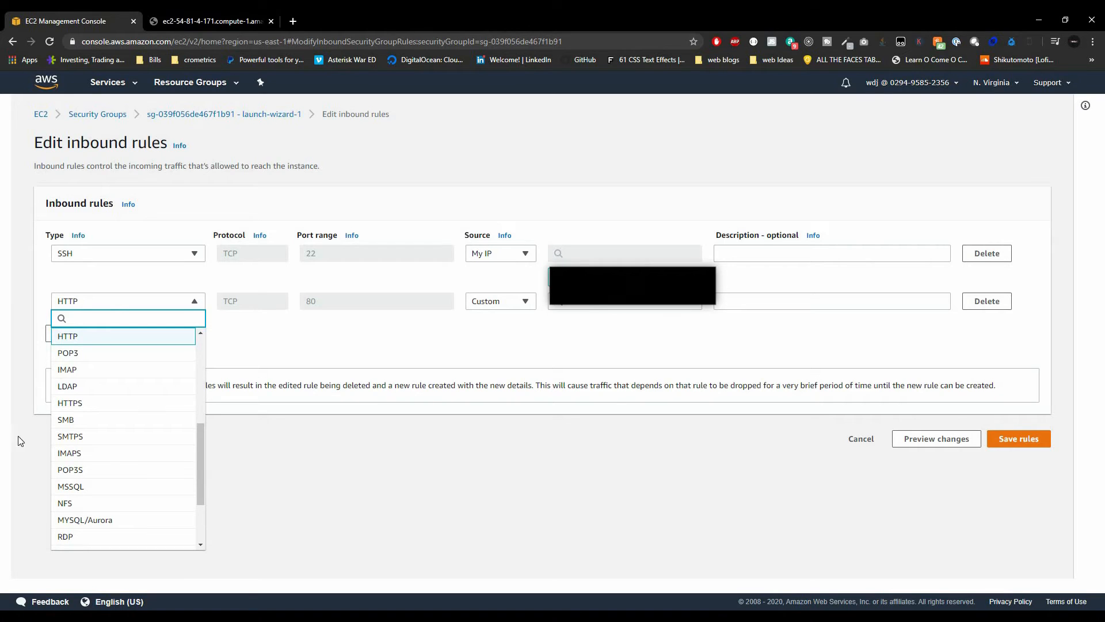
pyautogui.click(125, 337)
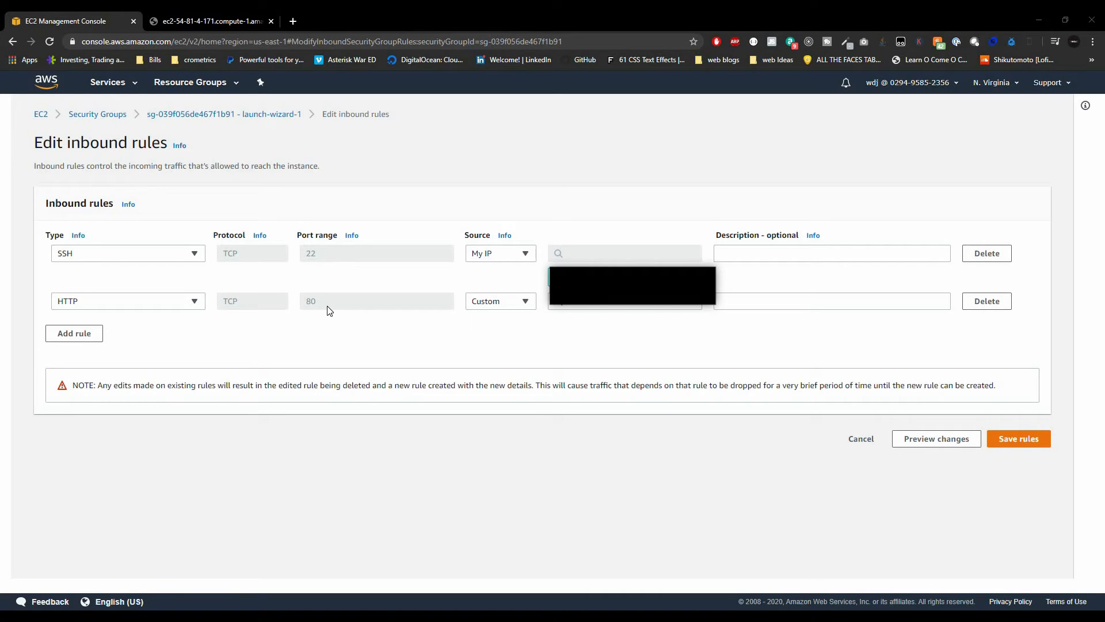
pyautogui.click(504, 305)
pyautogui.click(490, 335)
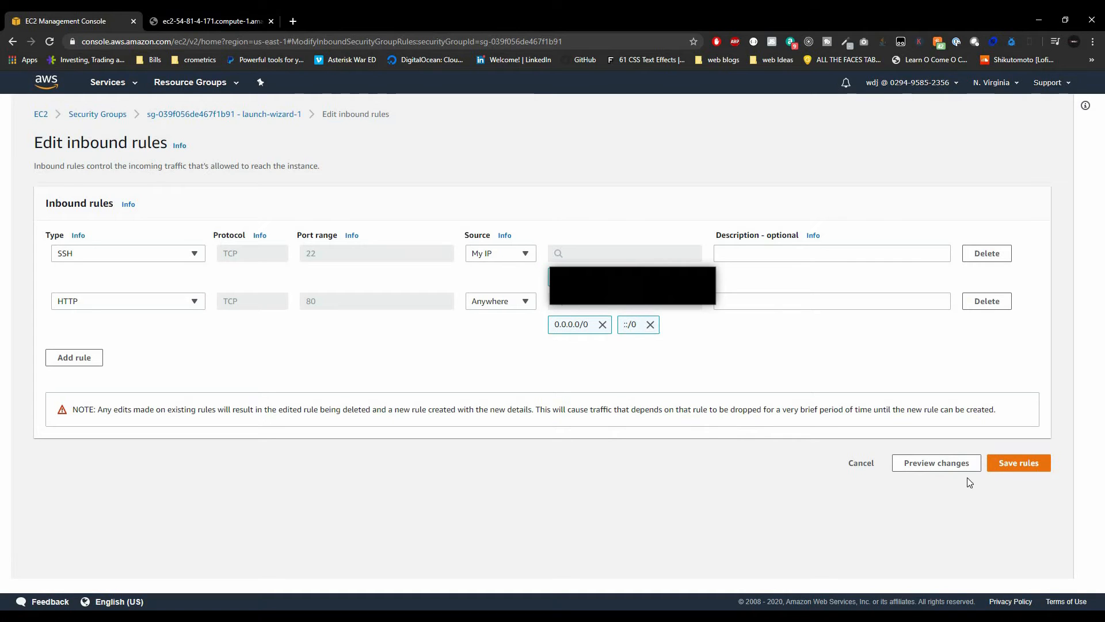
pyautogui.click(1001, 465)
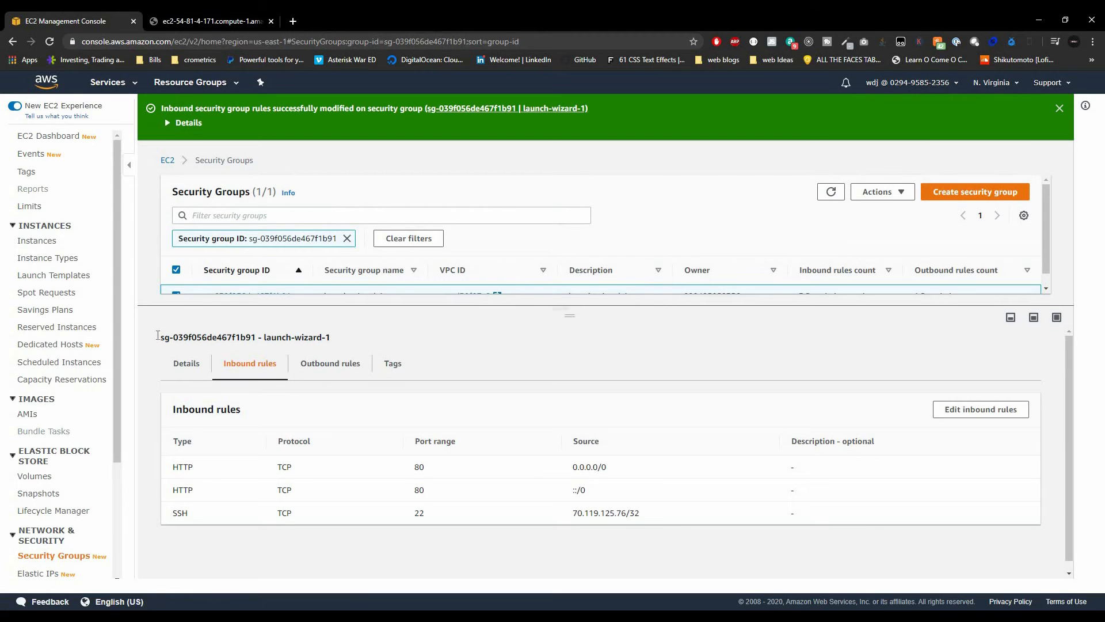
# Check the web page served at the instance's public DNS address and close its browser tab
pyautogui.click(224, 23)
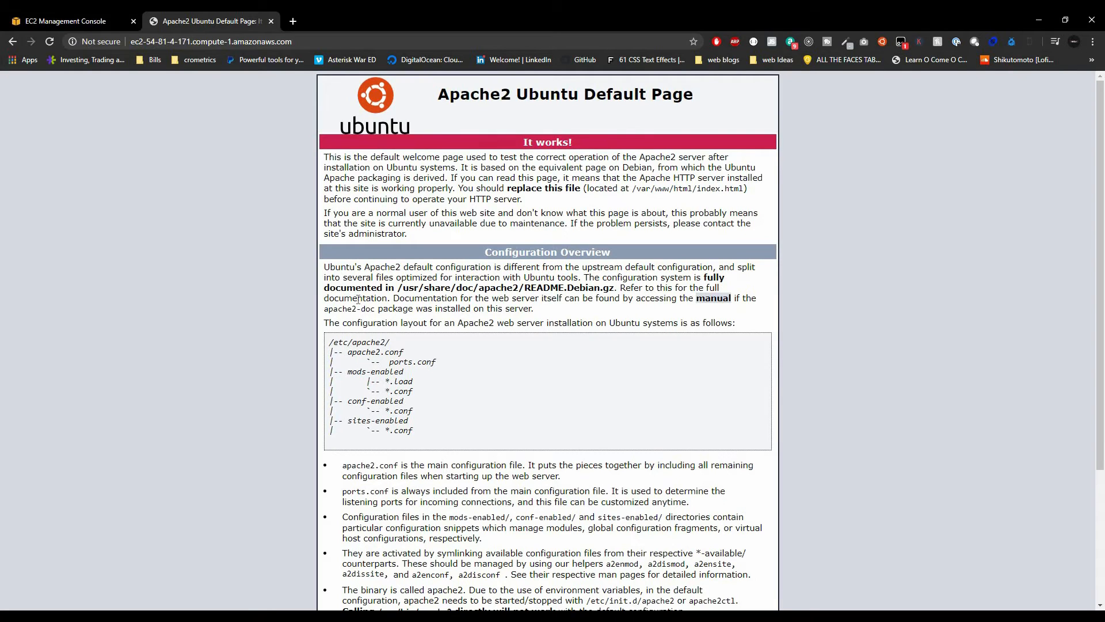
pyautogui.scroll(-3, 357, 299)
pyautogui.scroll(3, 358, 299)
pyautogui.moveTo(177, 42); pyautogui.dragTo(304, 41)
pyautogui.click(304, 41)
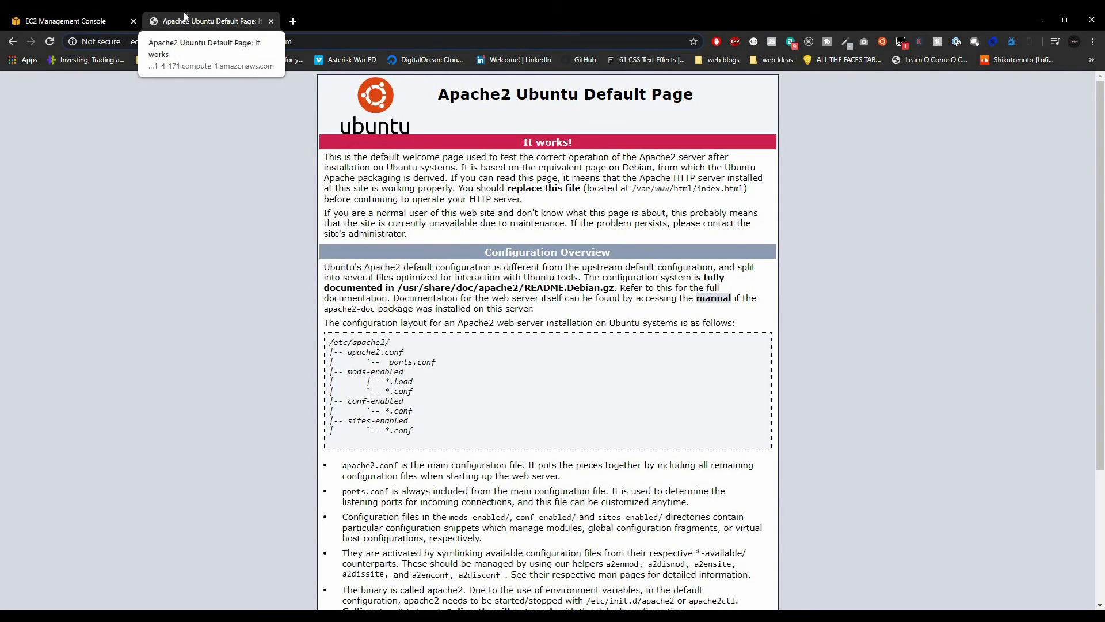
pyautogui.hotkey('ctrl', 'w')
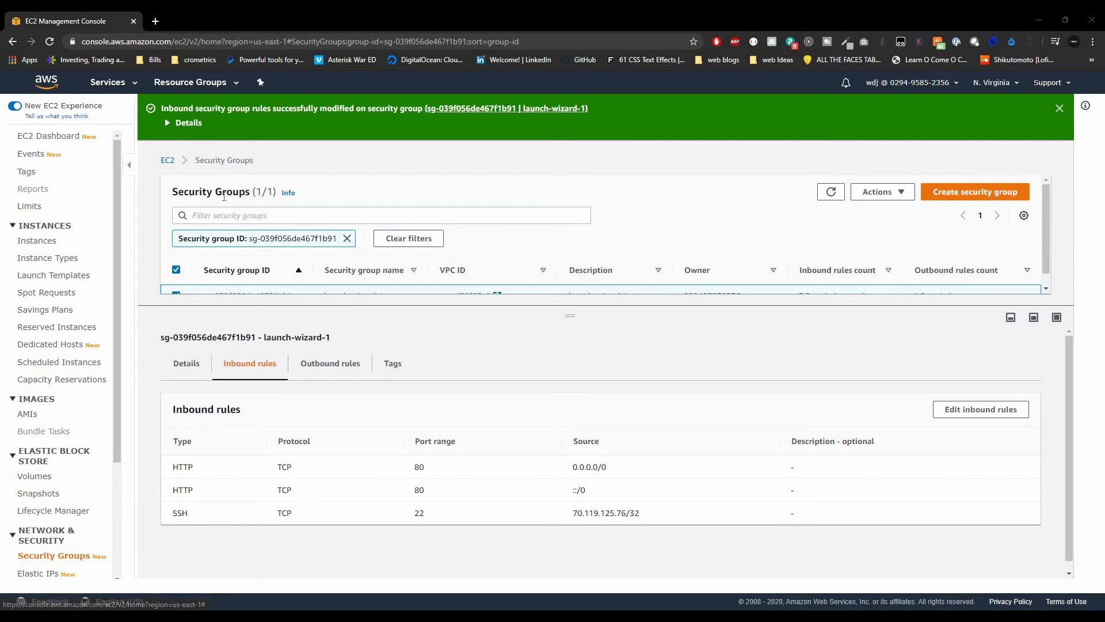
# Return to the instances list and review webserver1's available instance state actions and its status checks
pyautogui.click(55, 247)
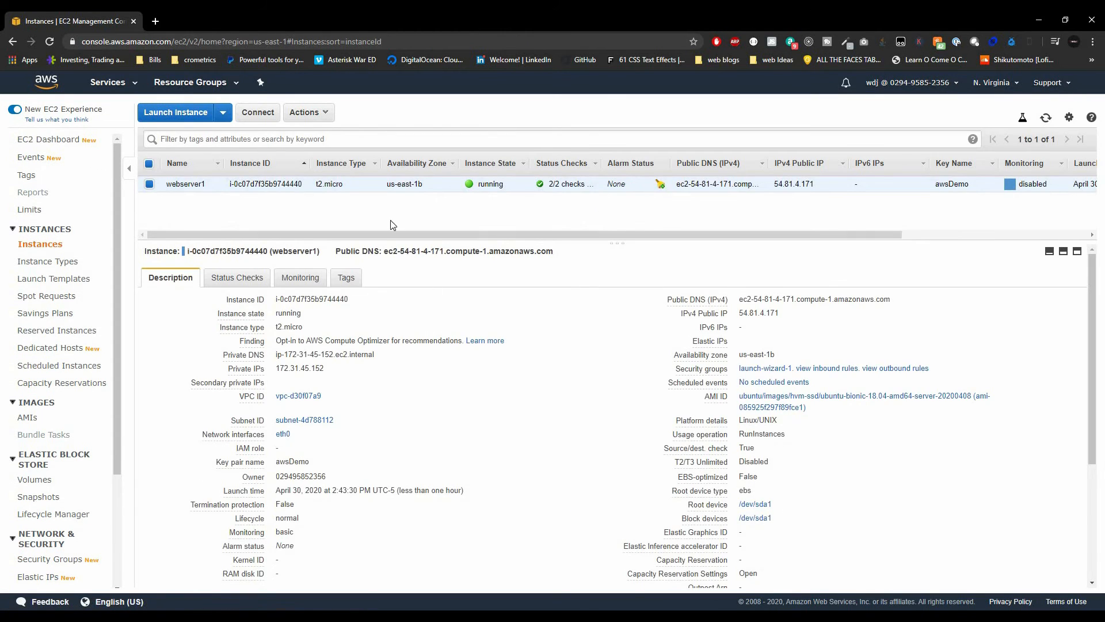
pyautogui.click(323, 119)
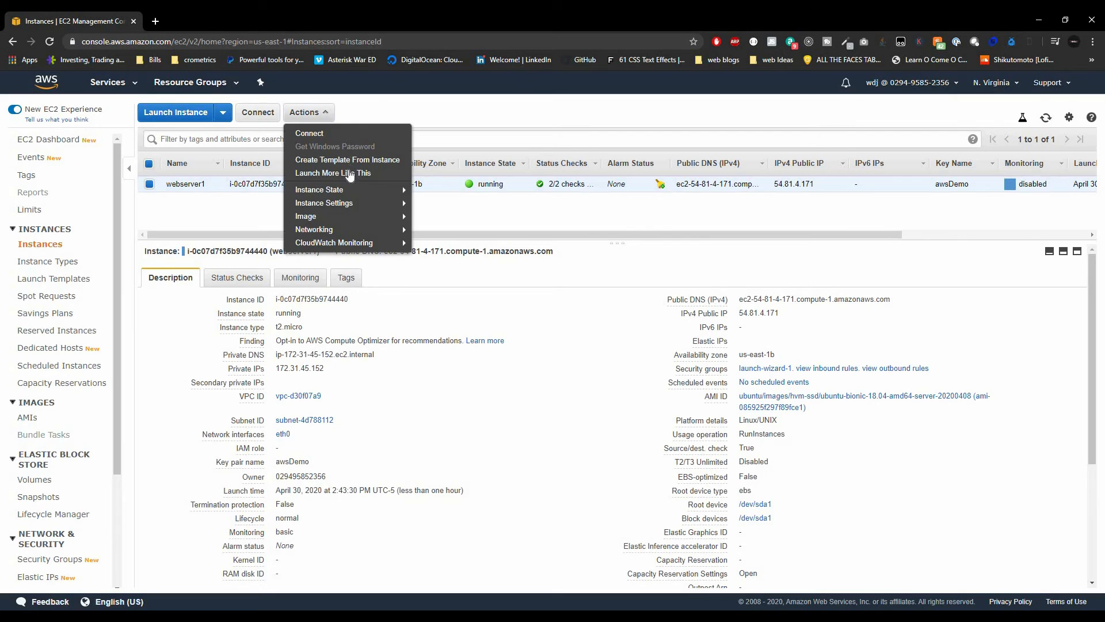
pyautogui.moveTo(347, 190)
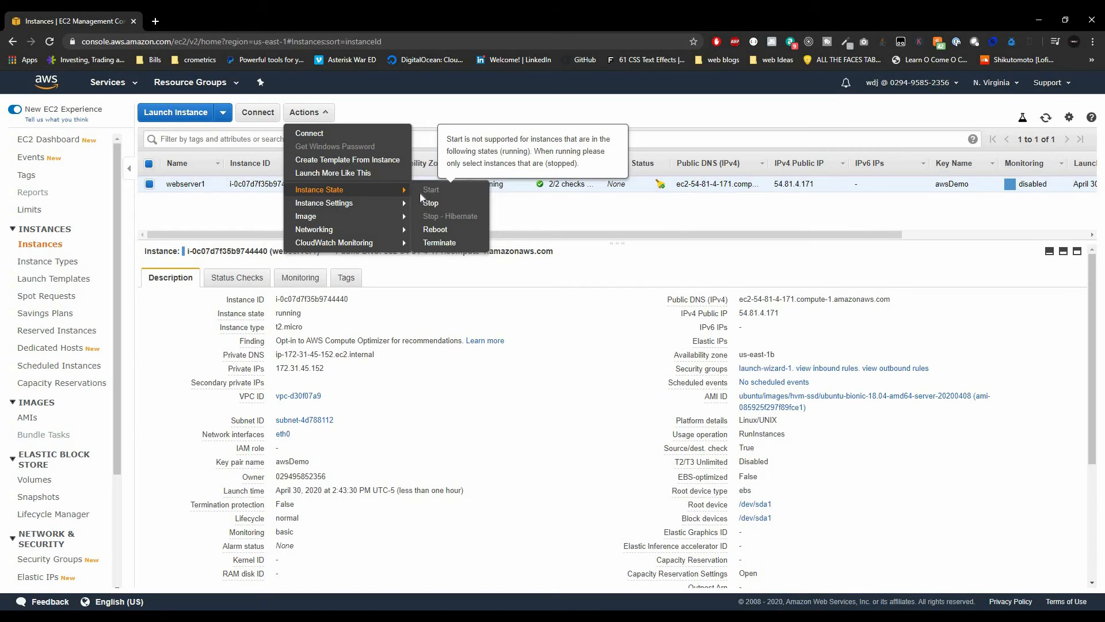
pyautogui.click(241, 280)
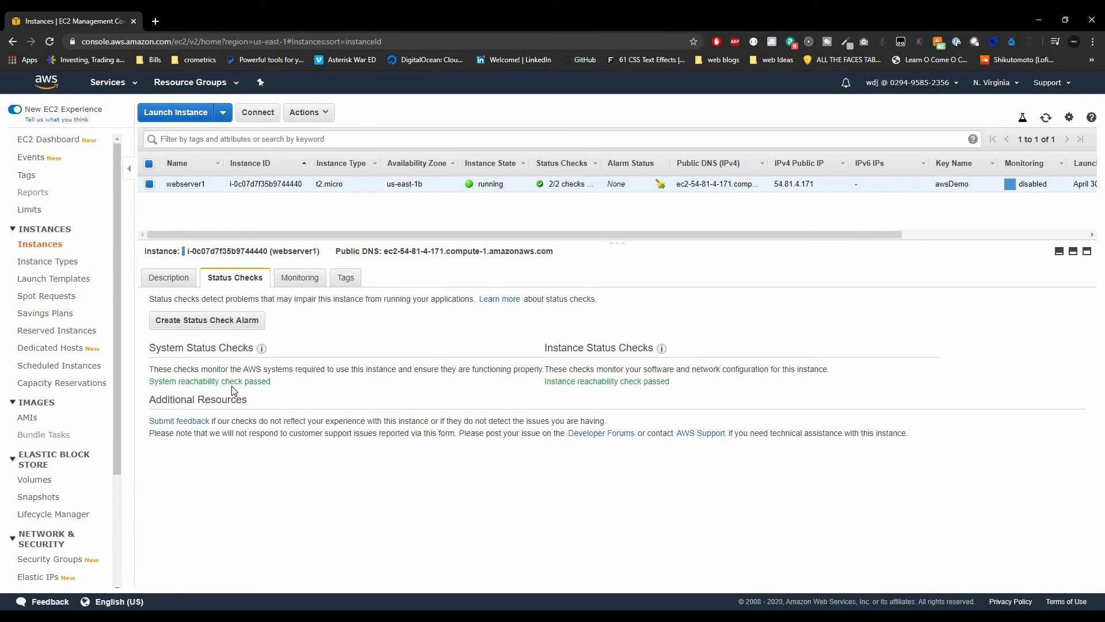
pyautogui.moveTo(203, 383); pyautogui.dragTo(692, 388)
pyautogui.click(675, 385)
# Create an image of webserver1 named AWS Demo and dismiss the request confirmation
pyautogui.click(305, 112)
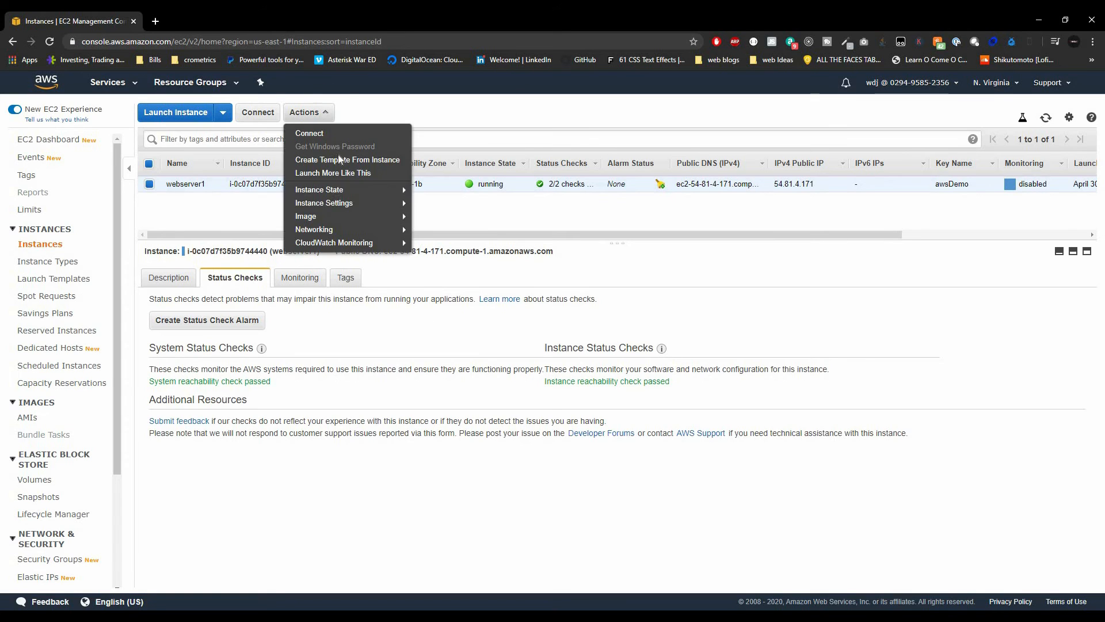
pyautogui.moveTo(337, 204)
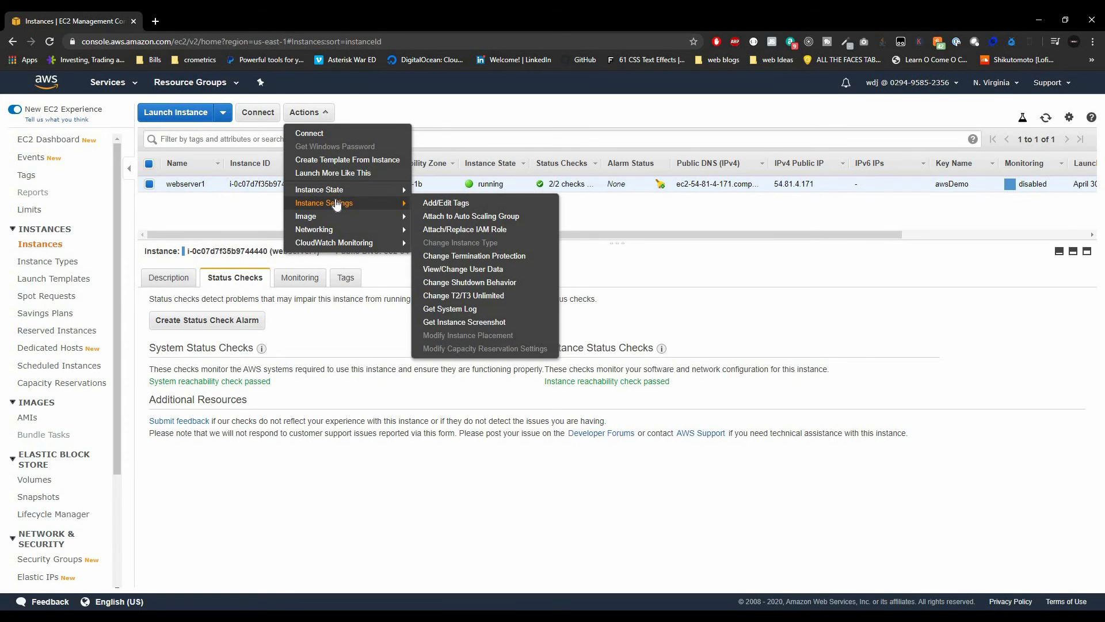
pyautogui.moveTo(369, 216)
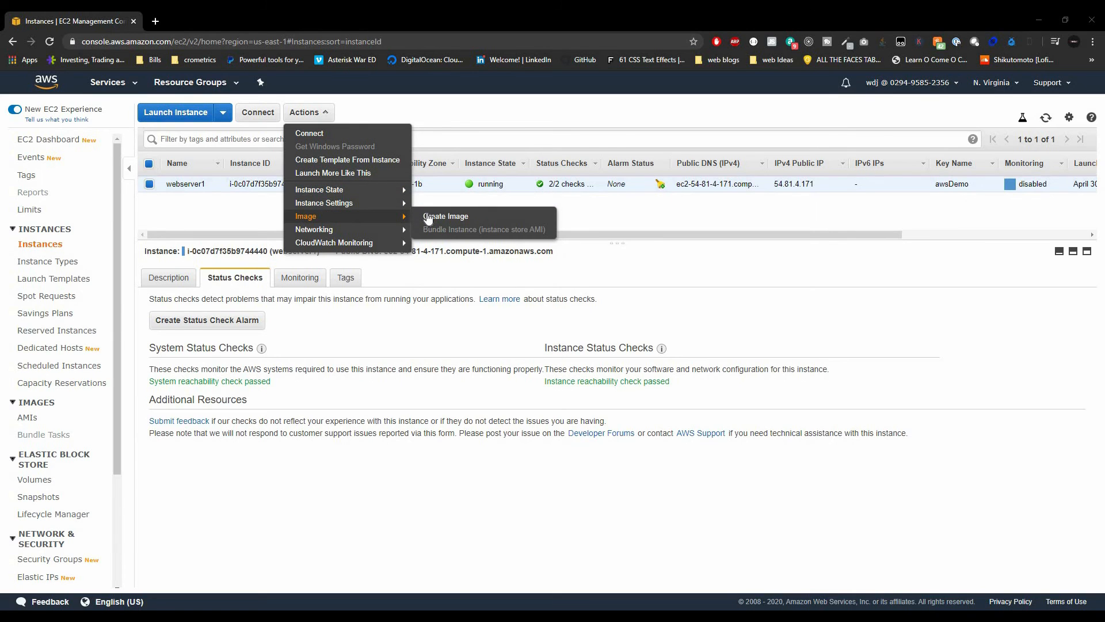
pyautogui.click(427, 216)
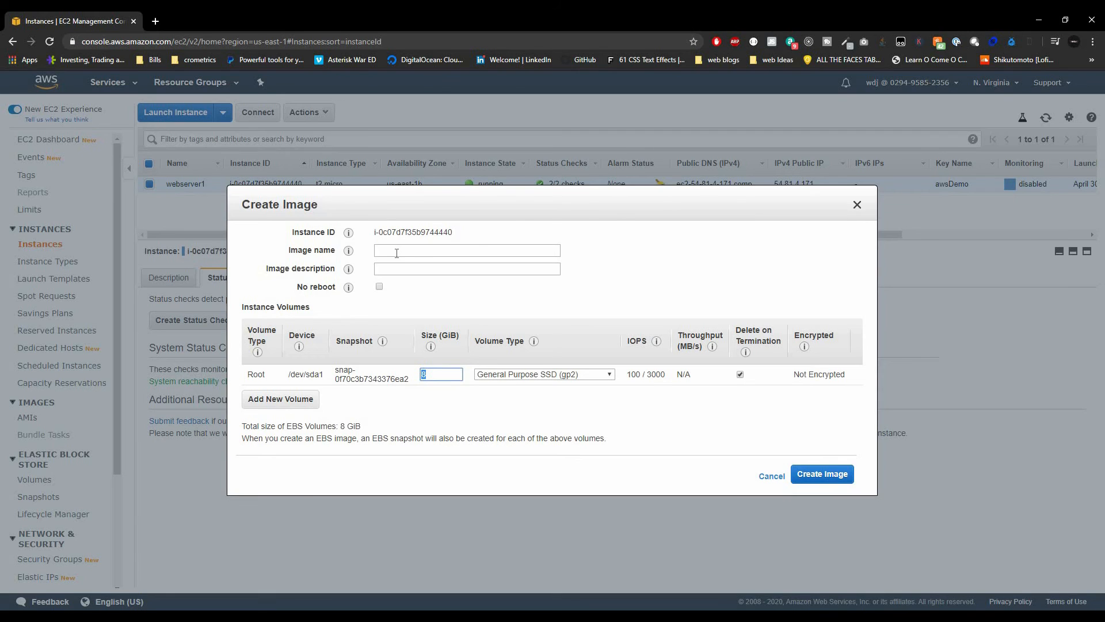
pyautogui.click(397, 254)
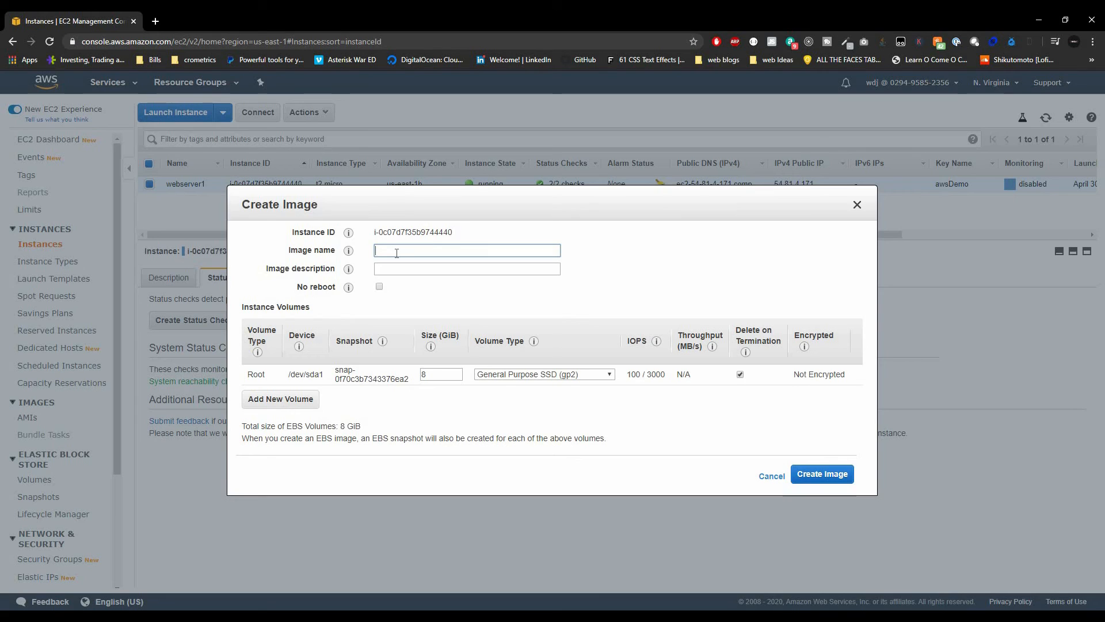
pyautogui.write('AWS Demo')
pyautogui.moveTo(349, 290)
pyautogui.click(825, 474)
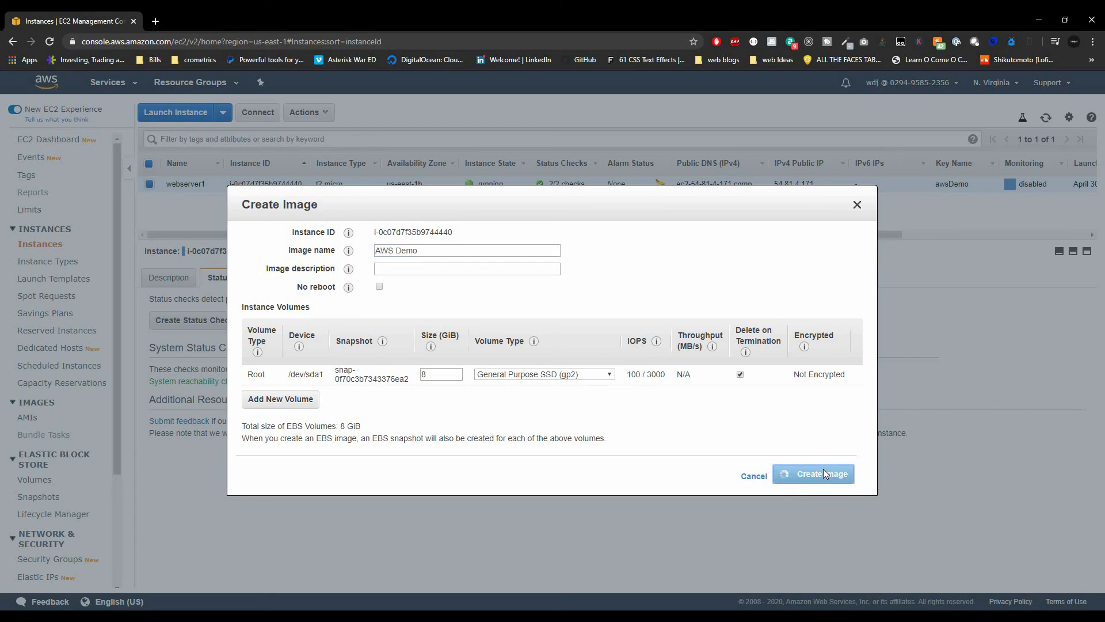
pyautogui.click(795, 406)
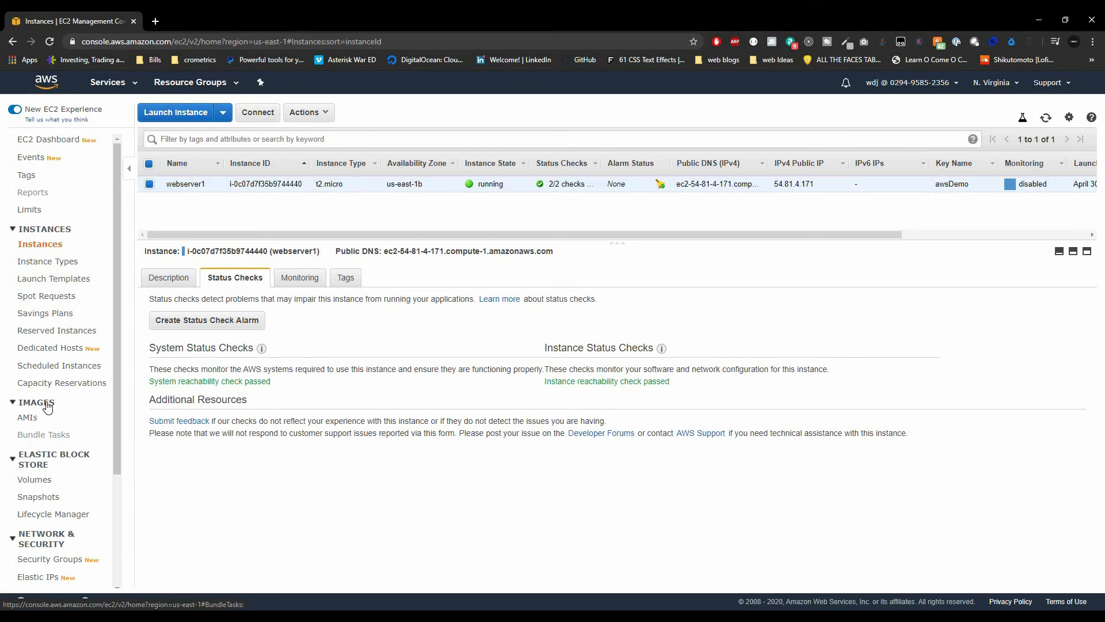
# Start launching a t2.micro instance from the AWS Demo AMI and choose the default us-east-1a subnet for it
pyautogui.click(30, 418)
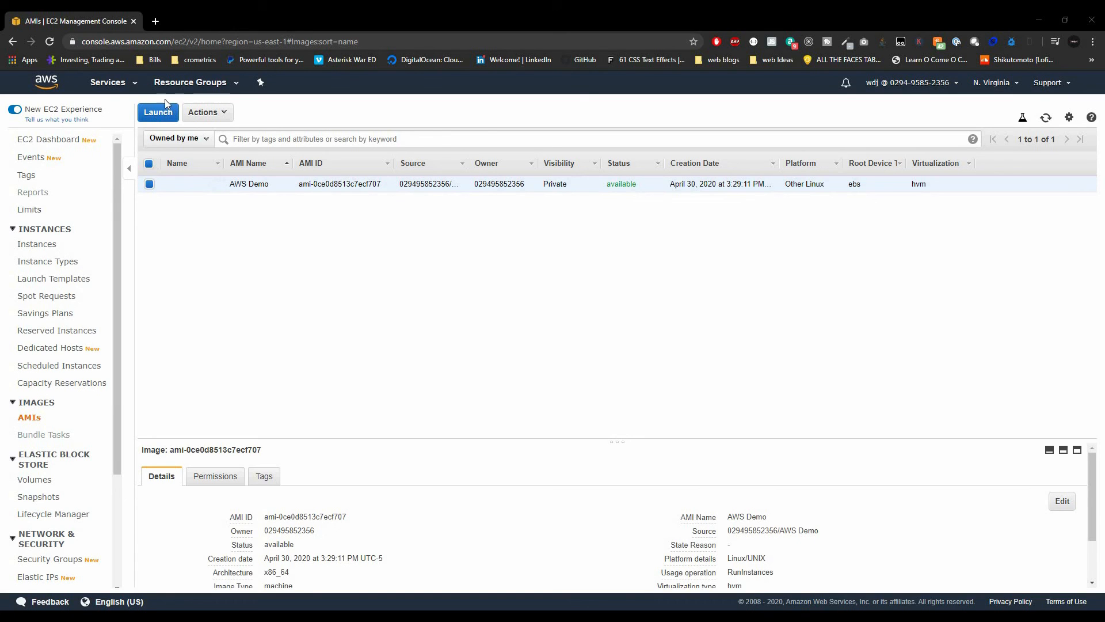
pyautogui.click(156, 114)
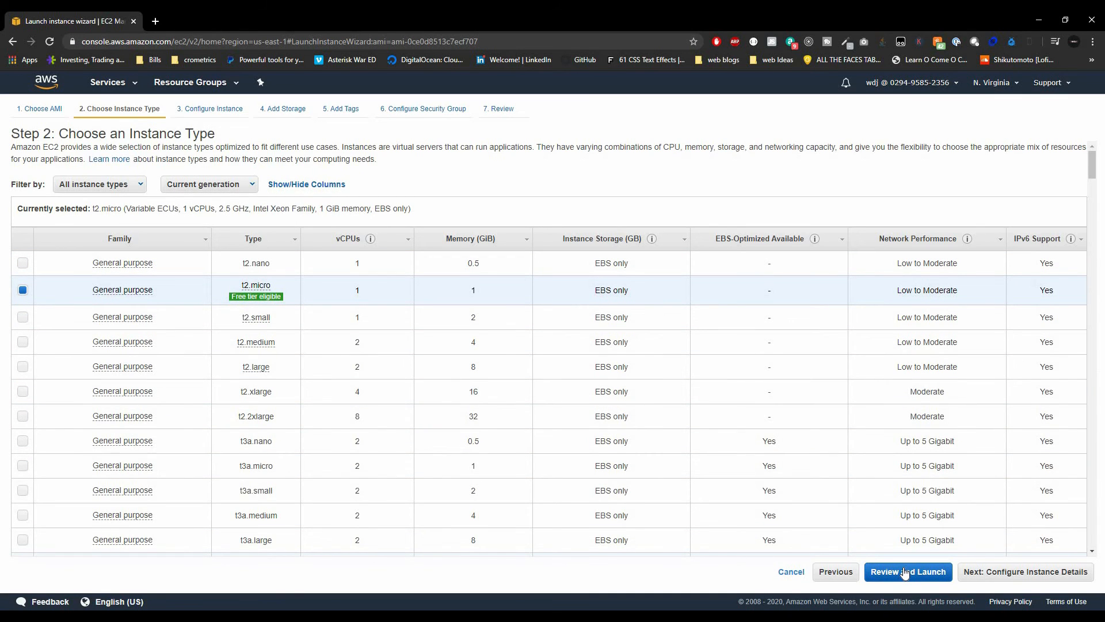
pyautogui.click(1012, 575)
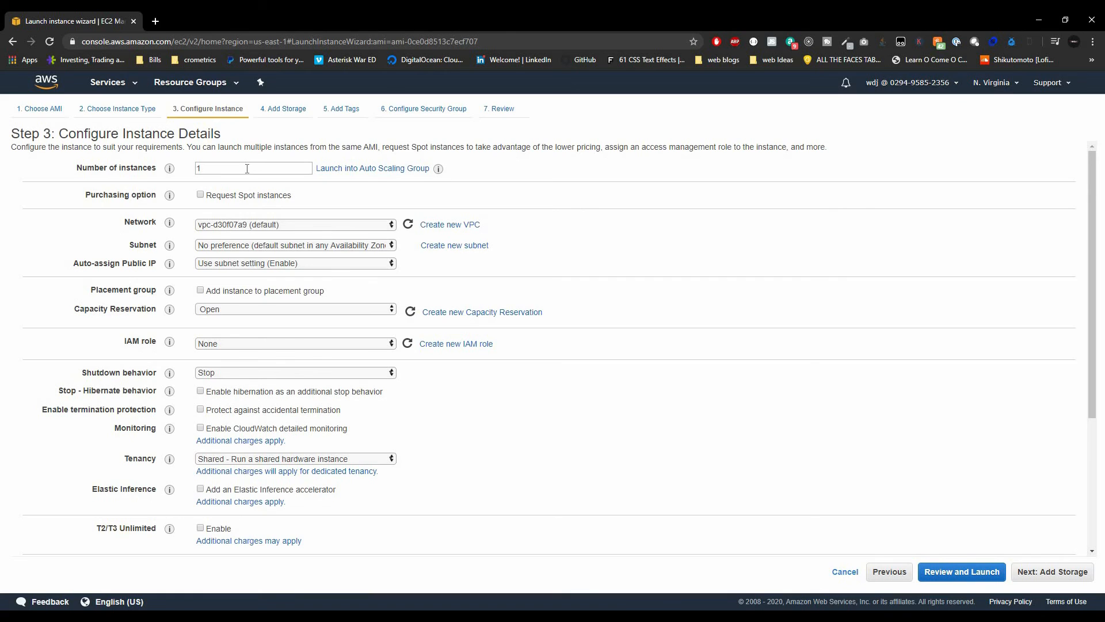
pyautogui.click(259, 253)
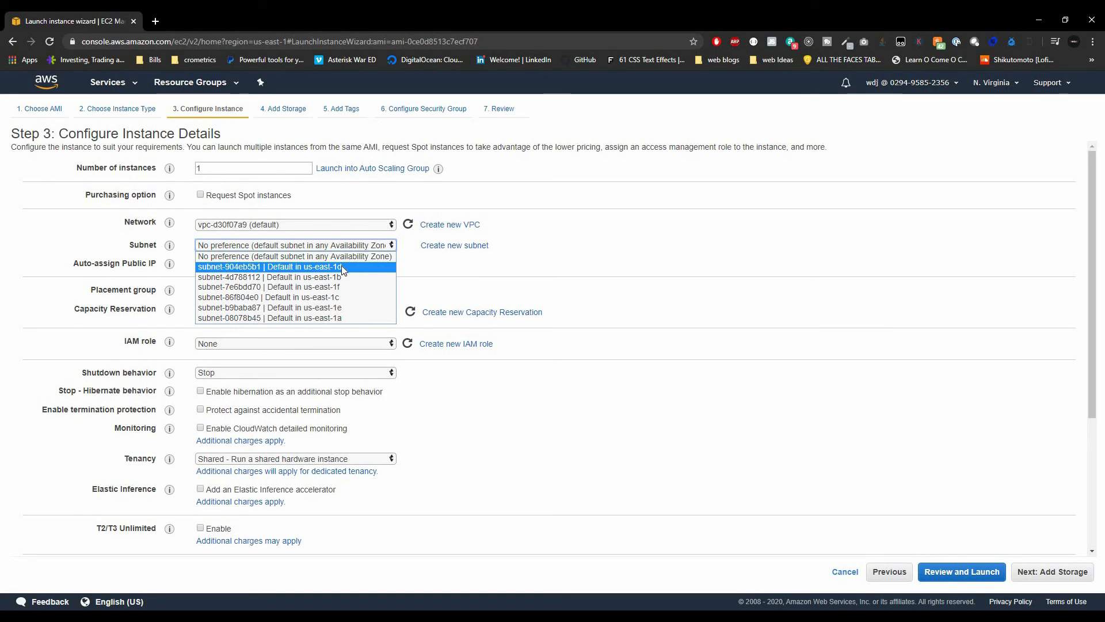
pyautogui.click(341, 319)
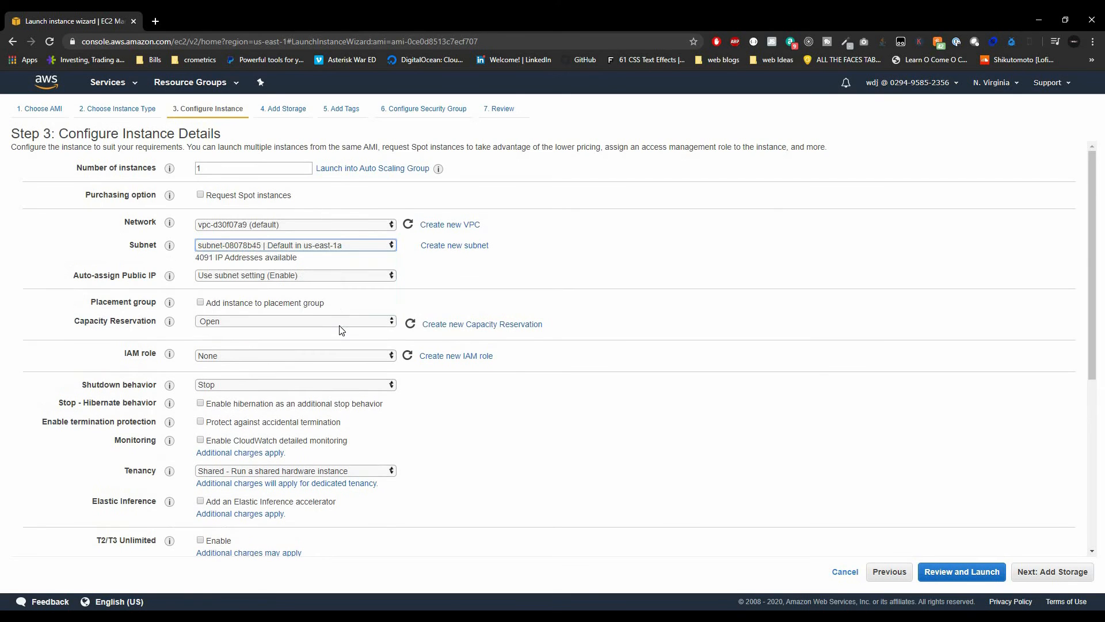
pyautogui.click(359, 246)
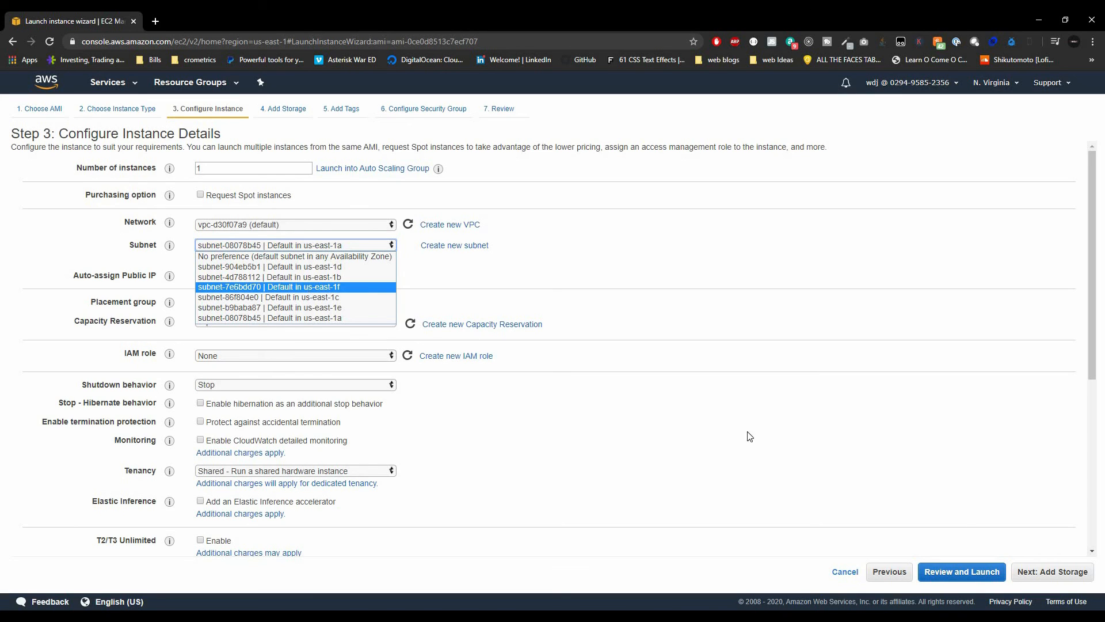
# Keep the default storage and tags, assign the existing launch-wizard-1 security group, and proceed to the launch review
pyautogui.click(1055, 573)
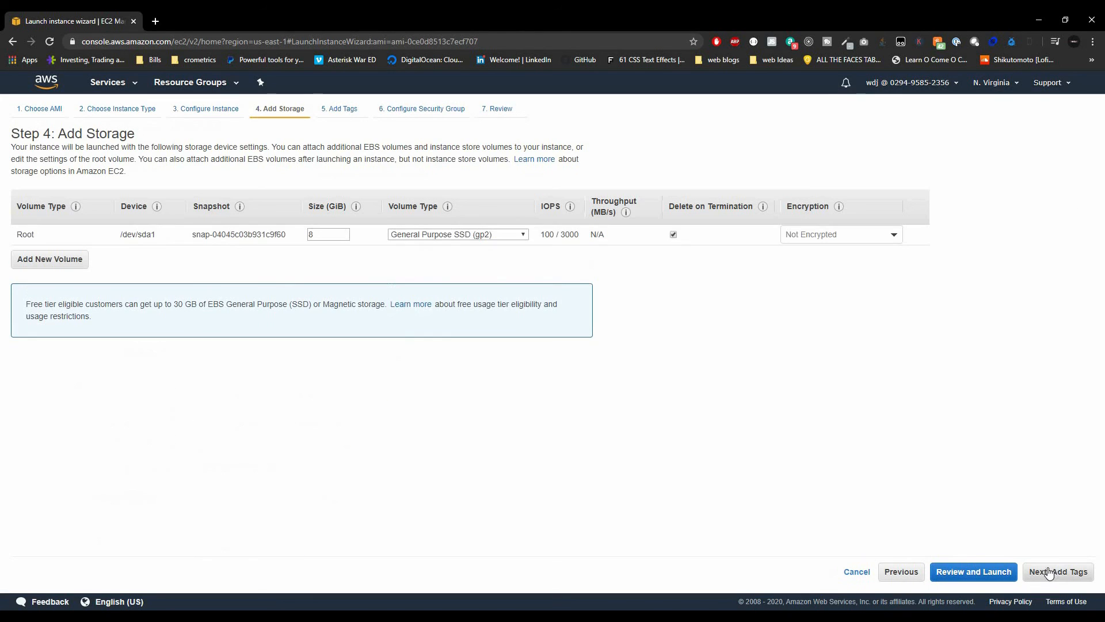
pyautogui.click(1048, 576)
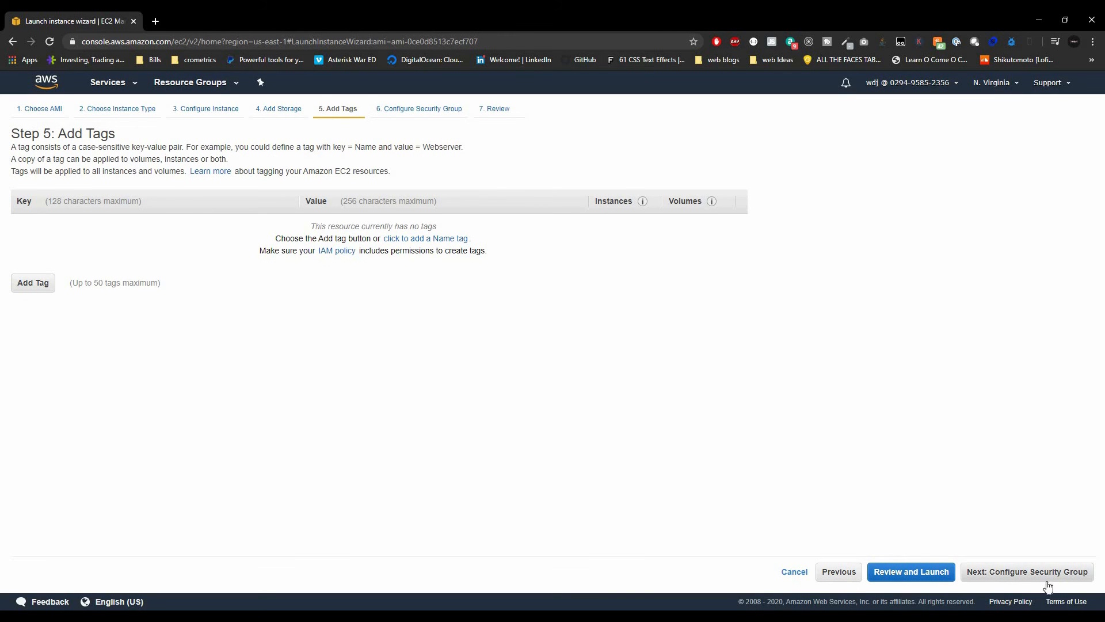
pyautogui.click(997, 580)
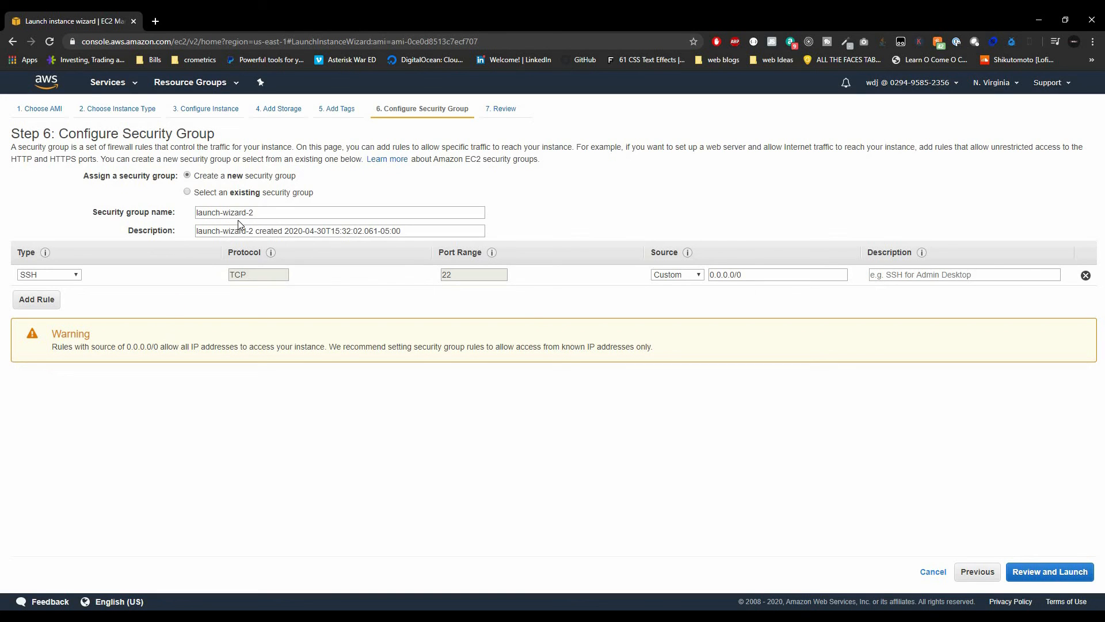
pyautogui.click(235, 193)
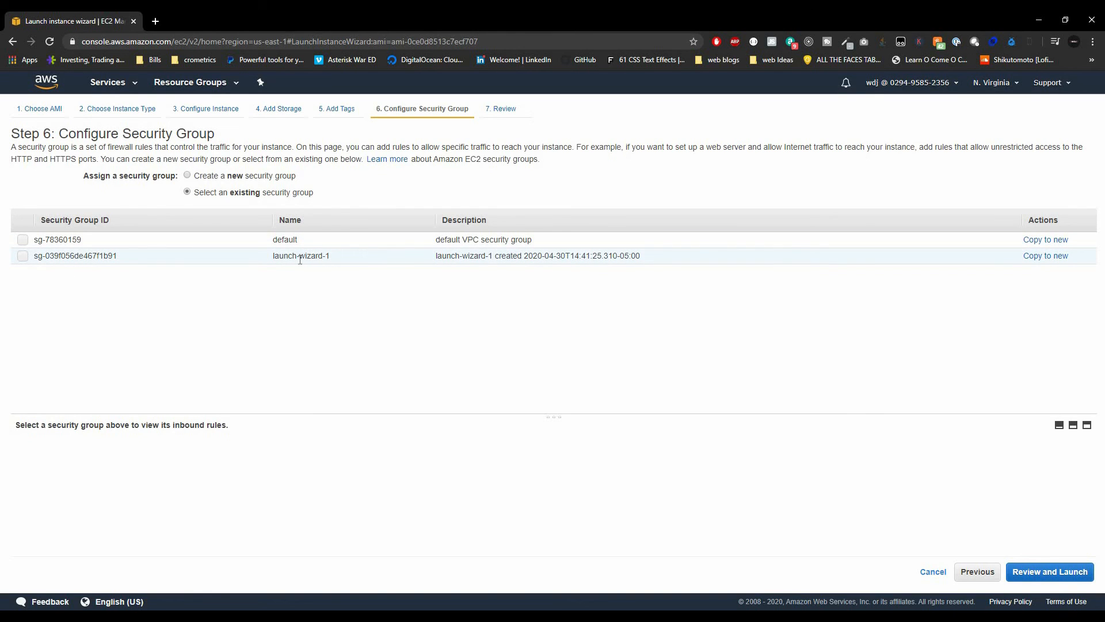
pyautogui.click(35, 259)
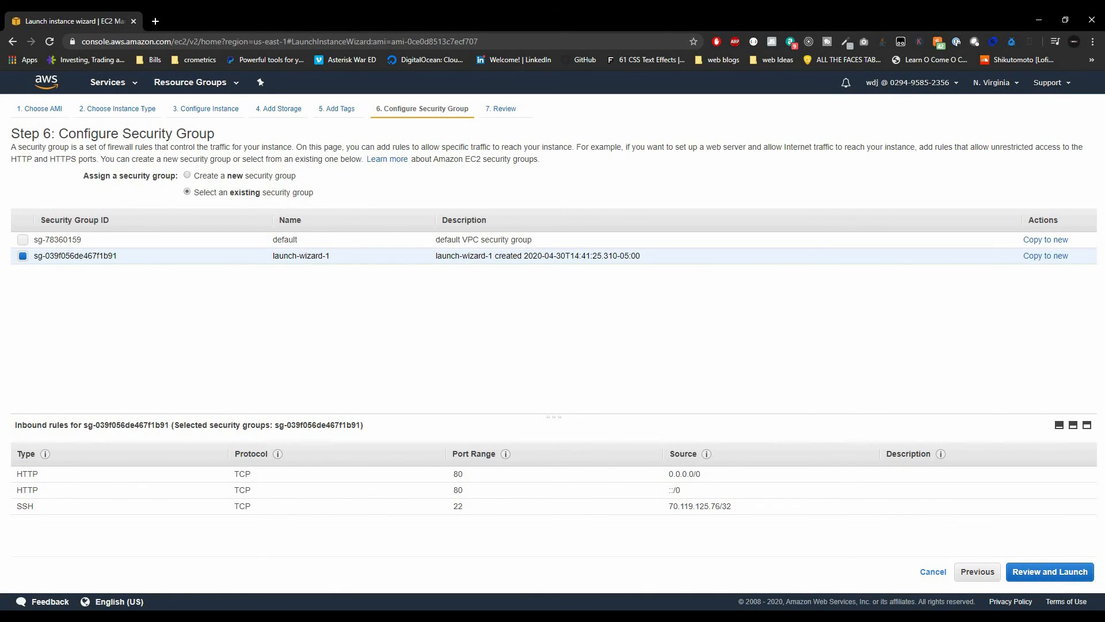
pyautogui.click(1050, 572)
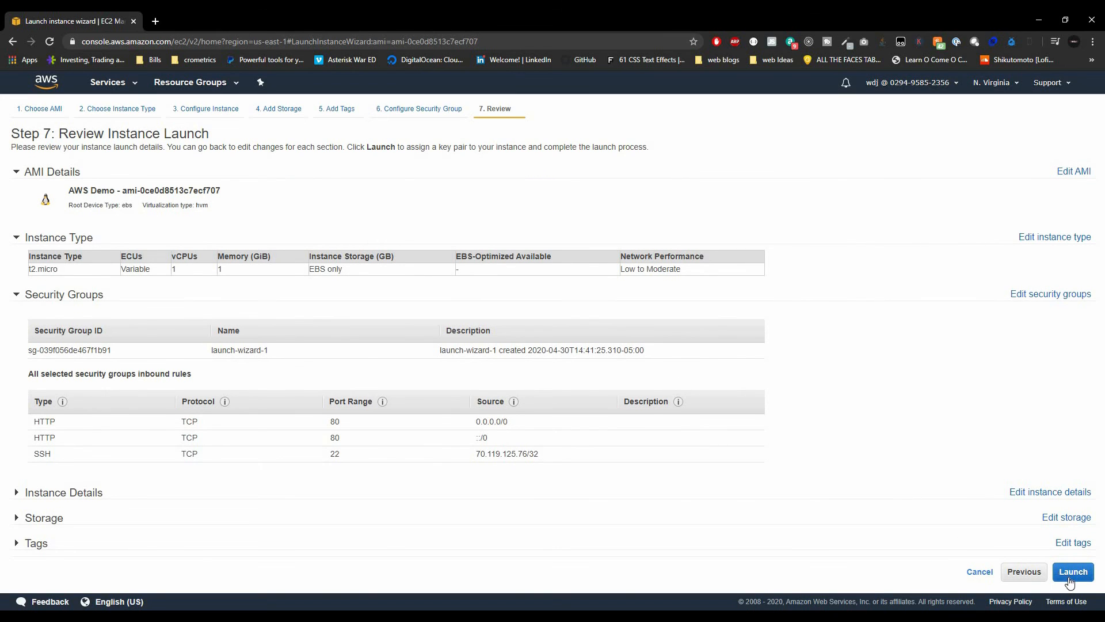
# Launch the instance with the existing awsDemo key pair, acknowledging access to its private key file, and return to the instances list
pyautogui.click(1061, 577)
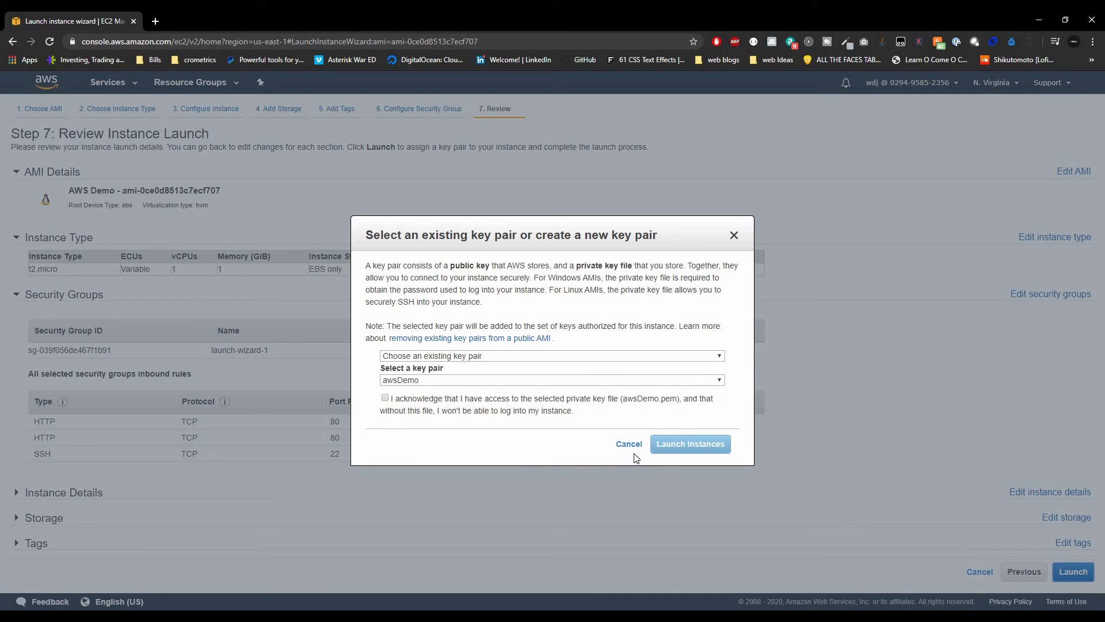
pyautogui.click(471, 356)
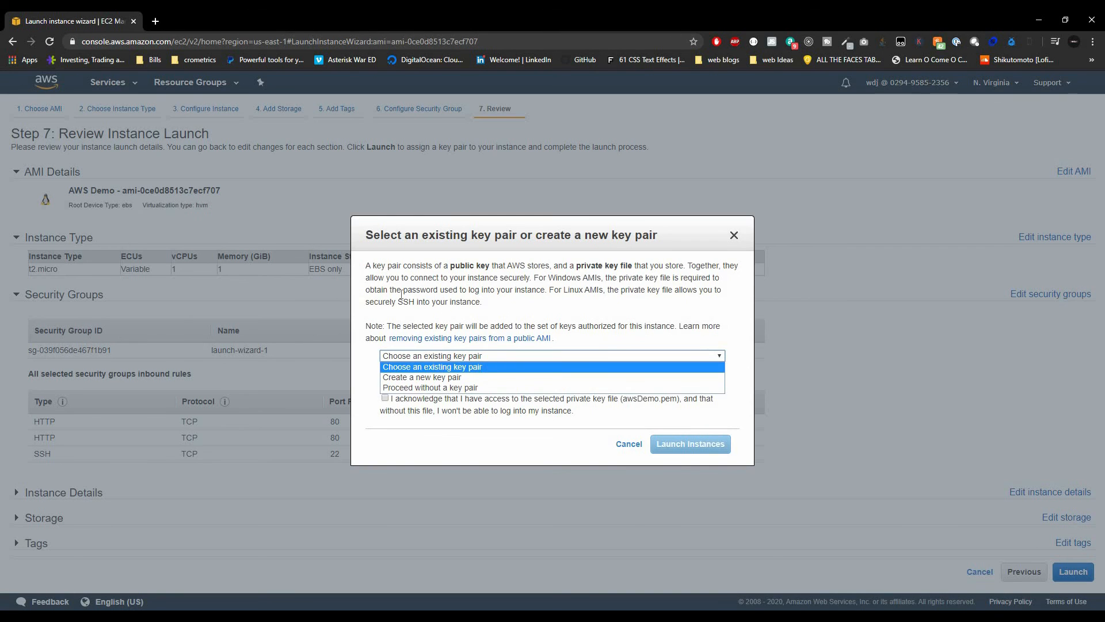
pyautogui.click(411, 348)
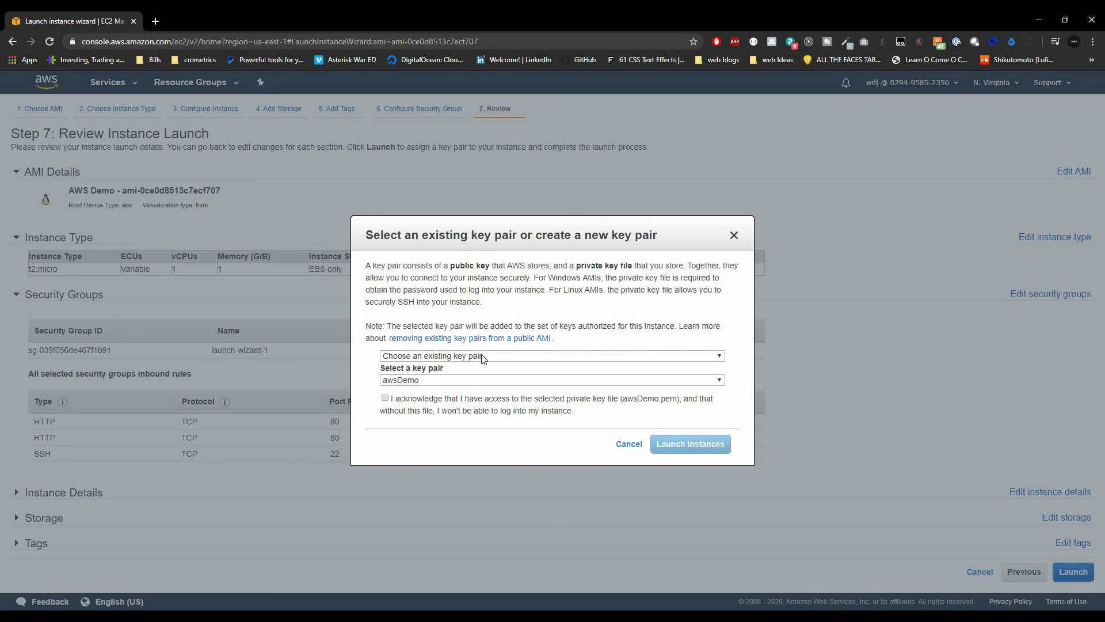
pyautogui.click(404, 399)
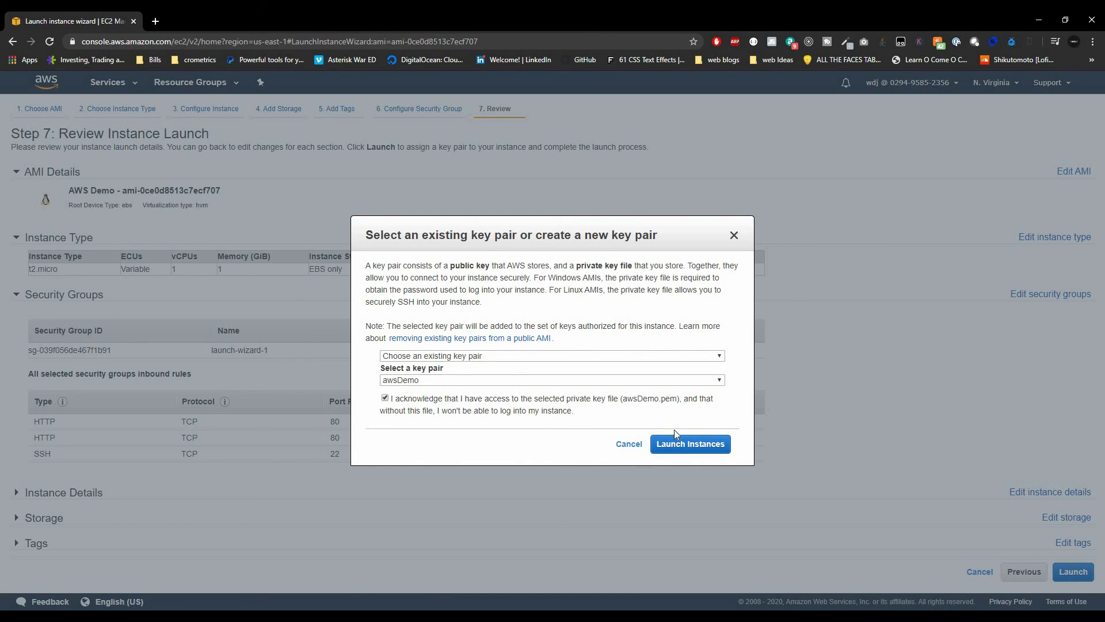
pyautogui.click(677, 452)
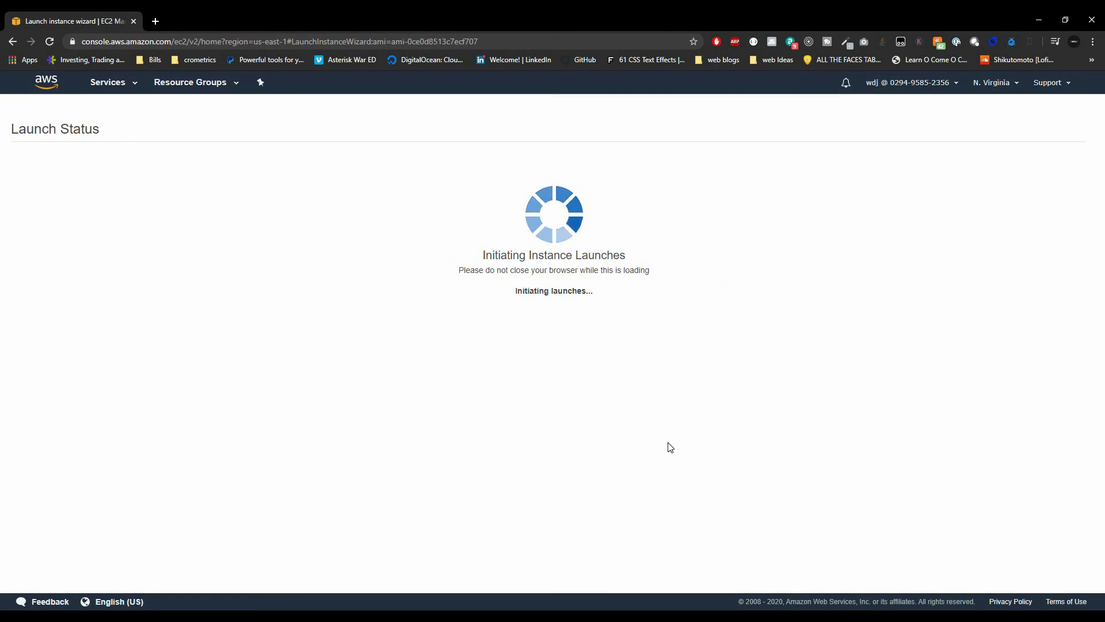
pyautogui.click(1058, 479)
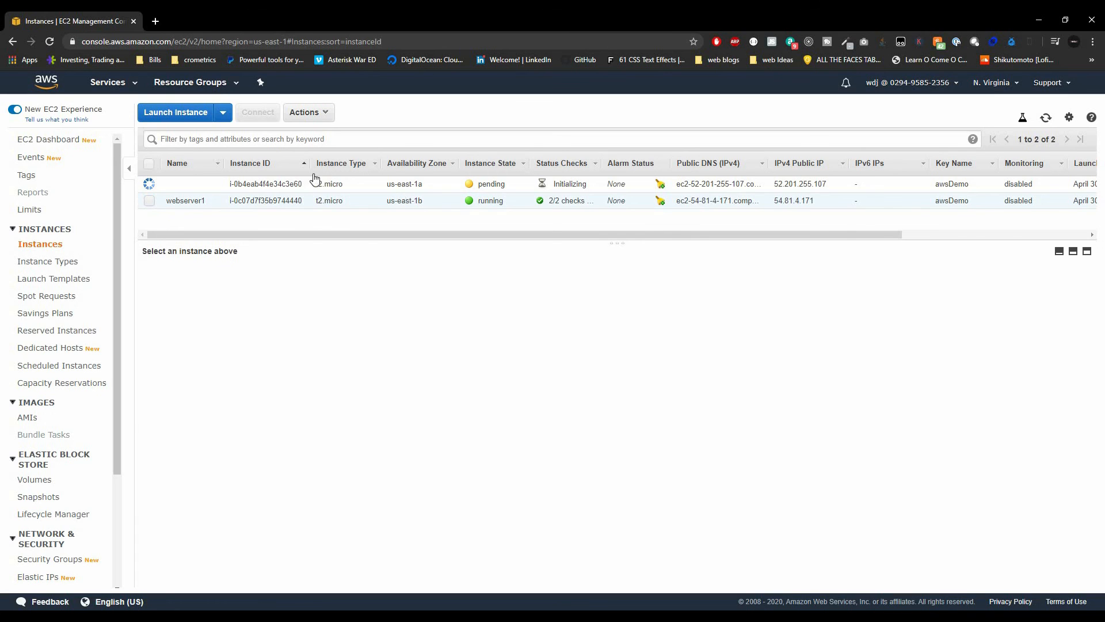
# Name the newly launched us-east-1a instance webserver2
pyautogui.click(215, 184)
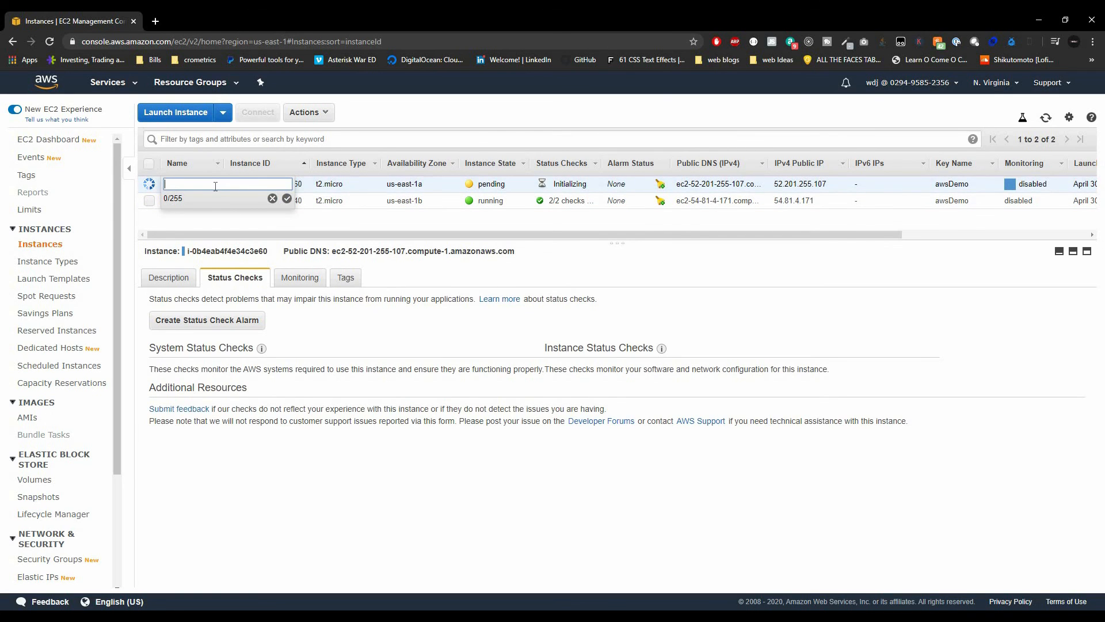
pyautogui.write('erbserver2')
pyautogui.press('Return')
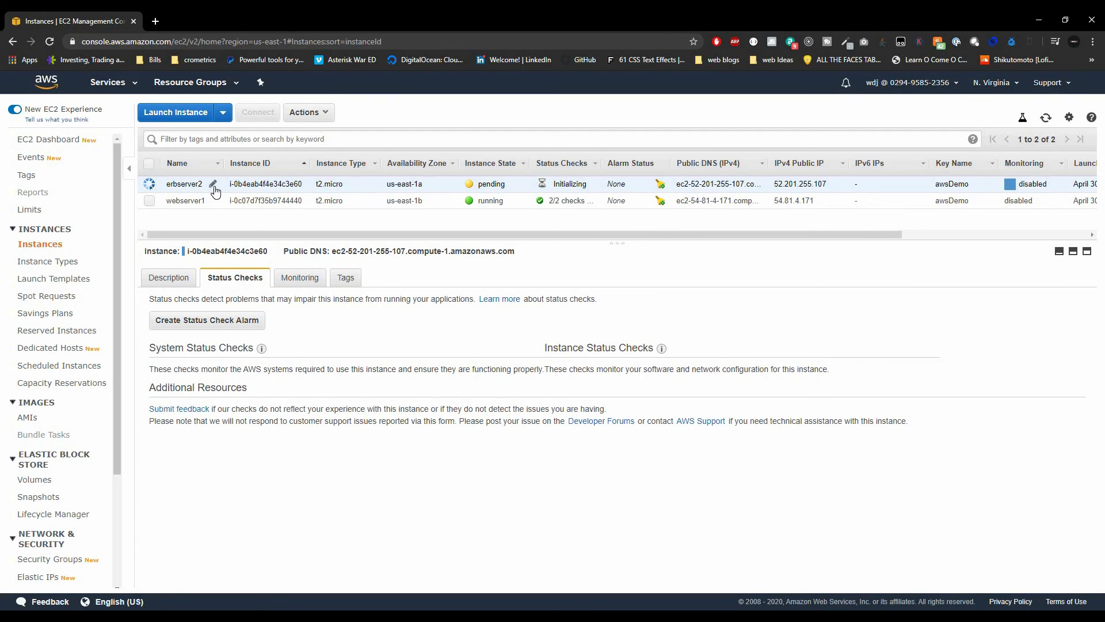
pyautogui.click(171, 184)
pyautogui.click(179, 186)
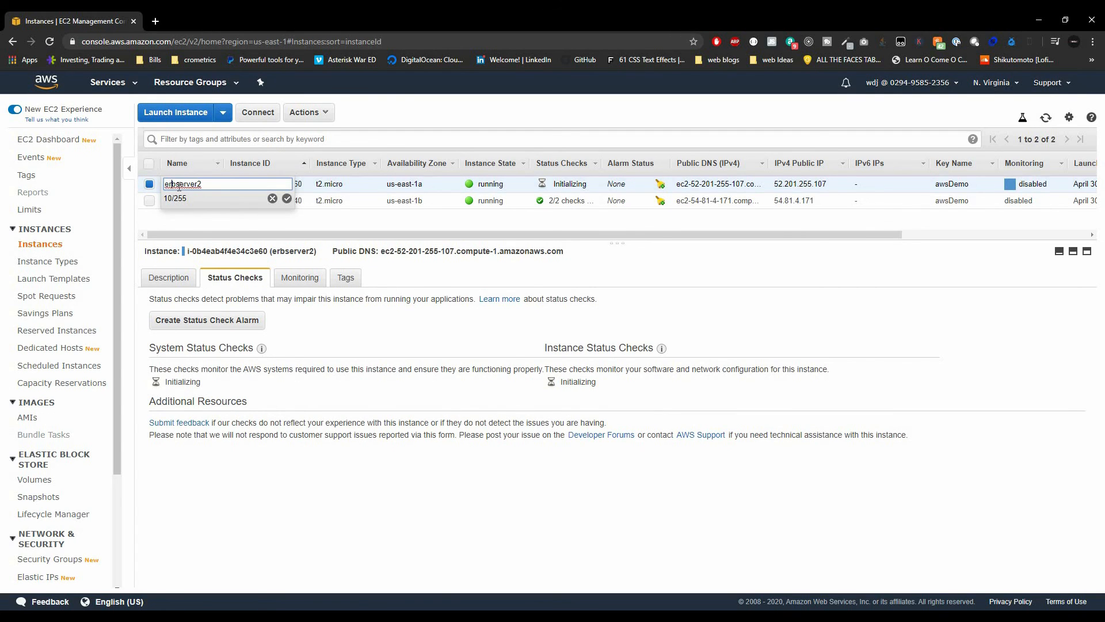
pyautogui.press('BackSpace')
pyautogui.press('BackSpace')
pyautogui.write('we')
pyautogui.press('Return')
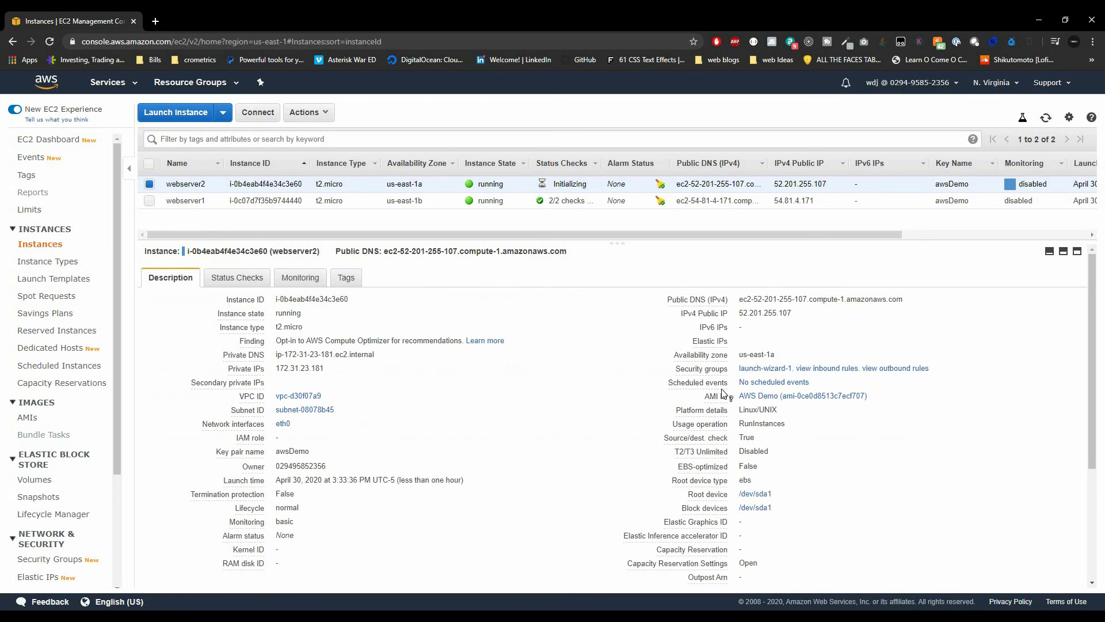
# Check webserver2's status checks and the web page served at its public DNS address, and close that page's browser tab
pyautogui.click(235, 279)
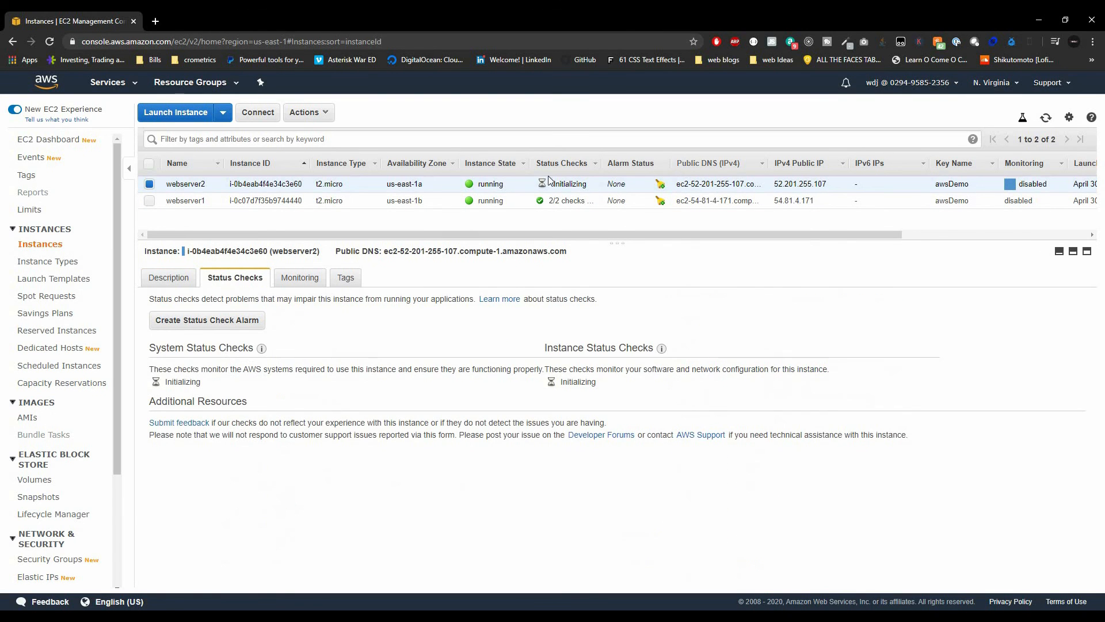
pyautogui.click(169, 278)
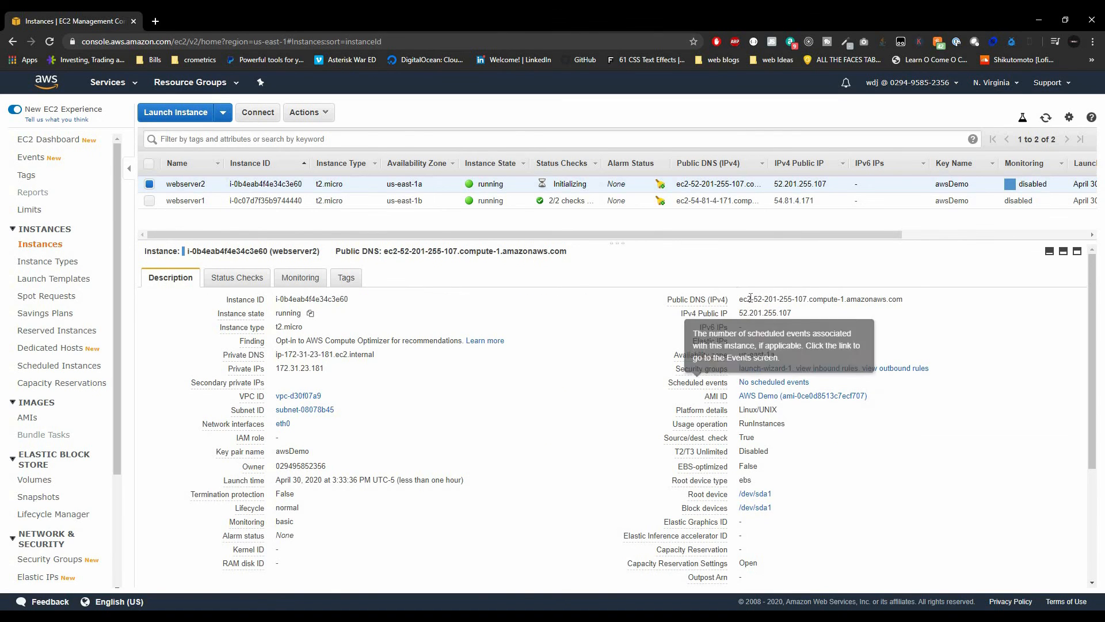
pyautogui.click(912, 301)
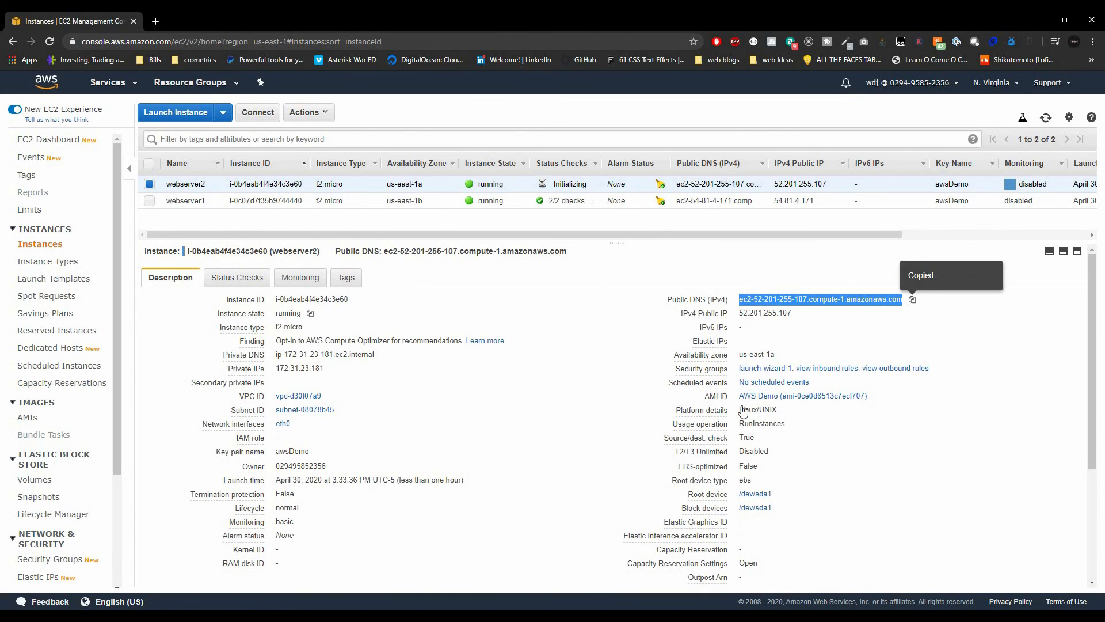
pyautogui.click(159, 22)
pyautogui.hotkey('ctrl', 'v')
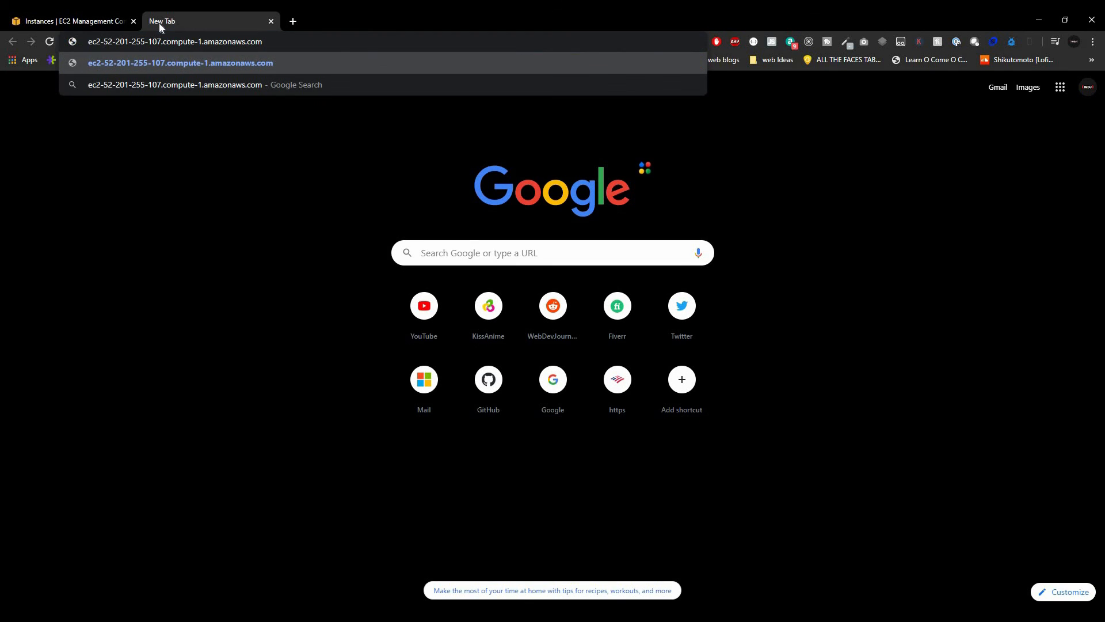
pyautogui.press('Return')
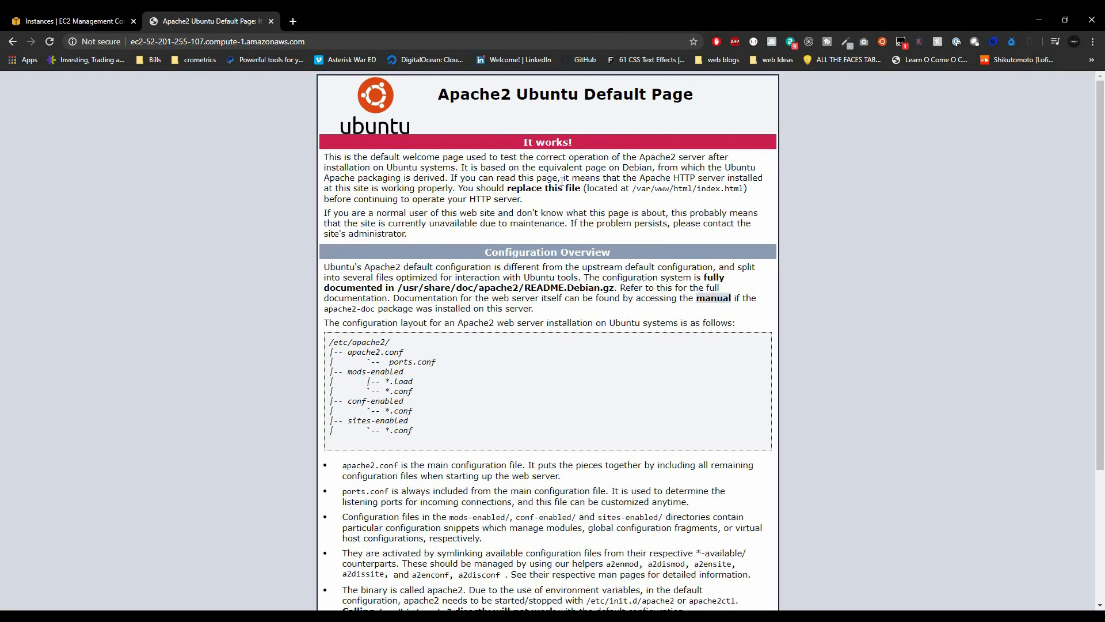
pyautogui.middleClick(163, 16)
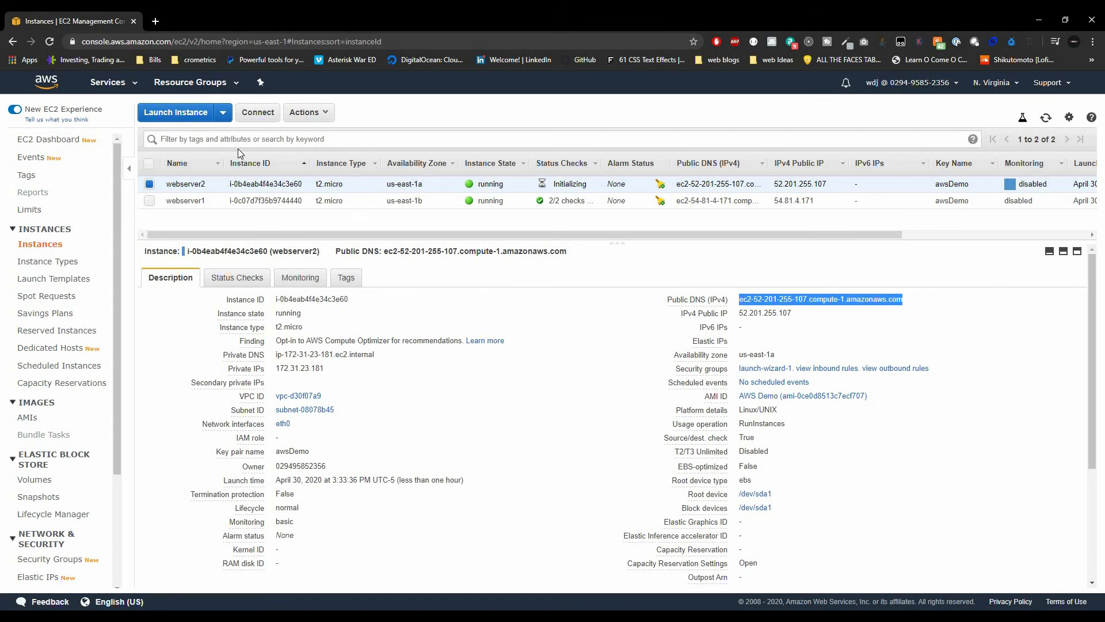